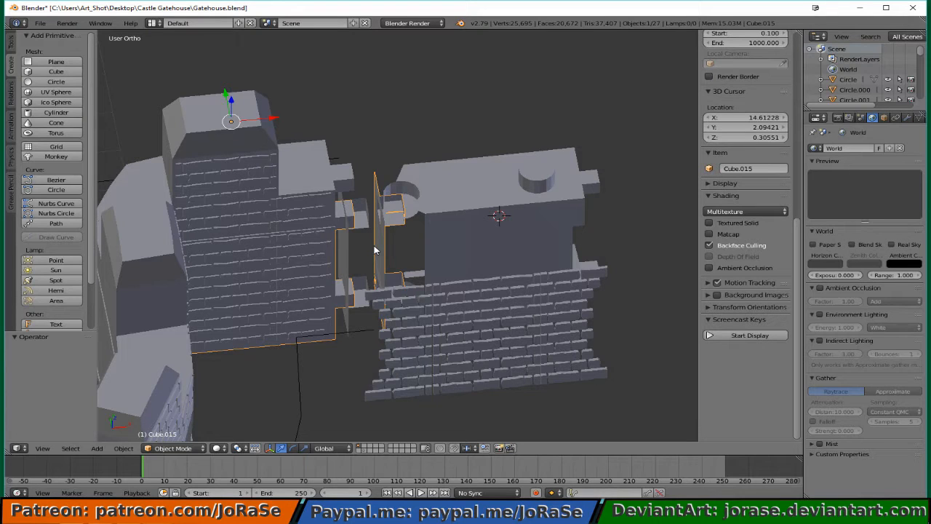
- Delete the vertices of the flat end panel with two protruding blocks from the wall mesh, beside the gap
{"action": "key", "text": "Tab"}
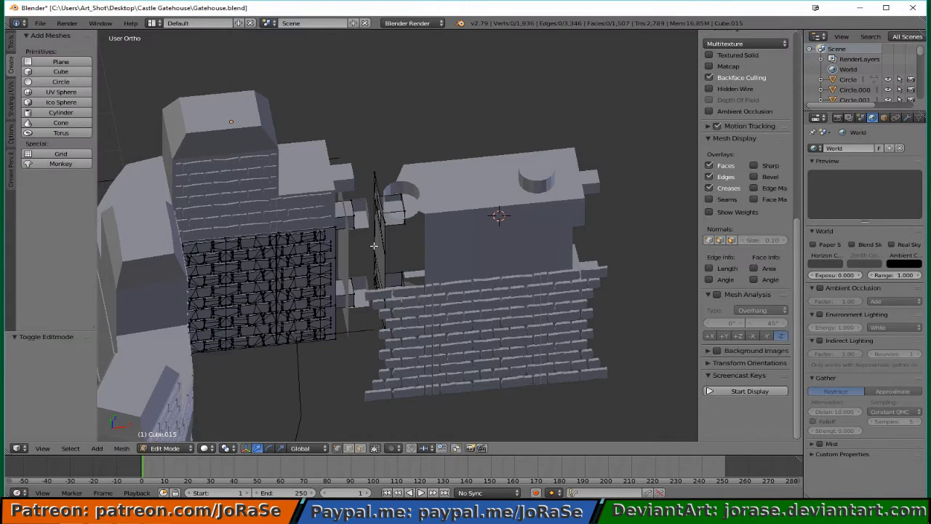
{"action": "key", "text": "z"}
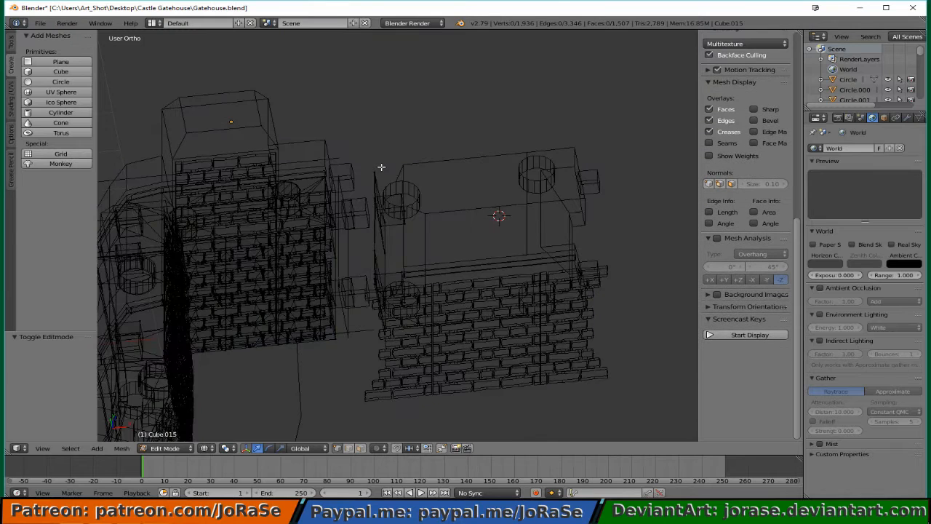
{"action": "middle_click_drag", "start_coordinate": [381, 168], "coordinate": [374, 188]}
{"action": "key", "text": "b"}
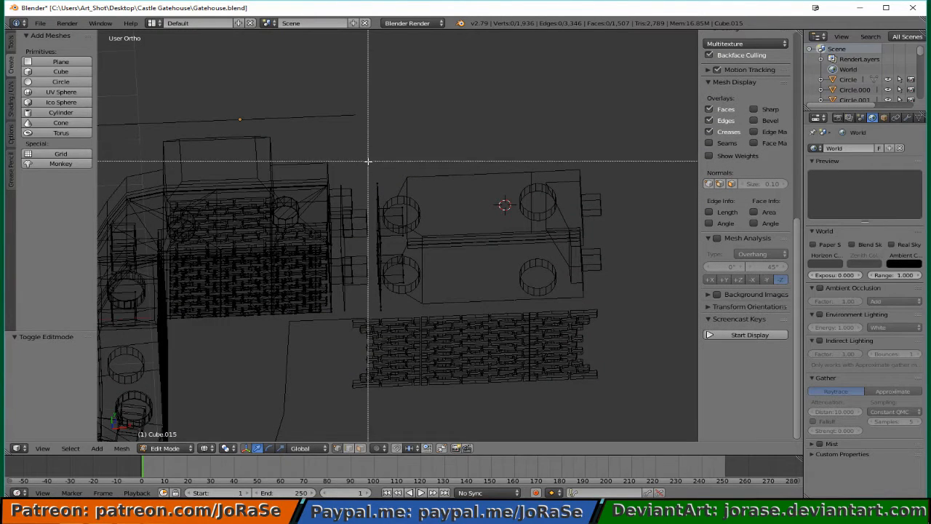
{"action": "left_click_drag", "start_coordinate": [368, 161], "coordinate": [443, 311]}
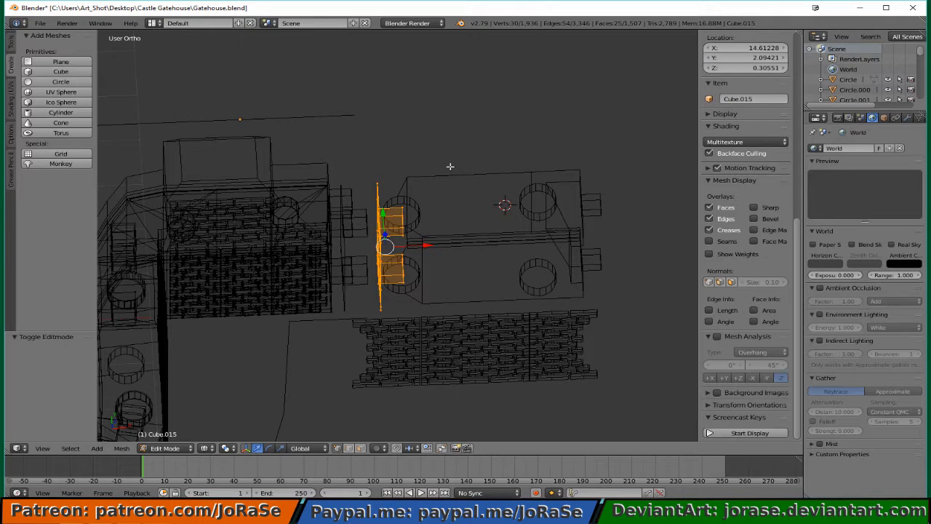
{"action": "key", "text": "x"}
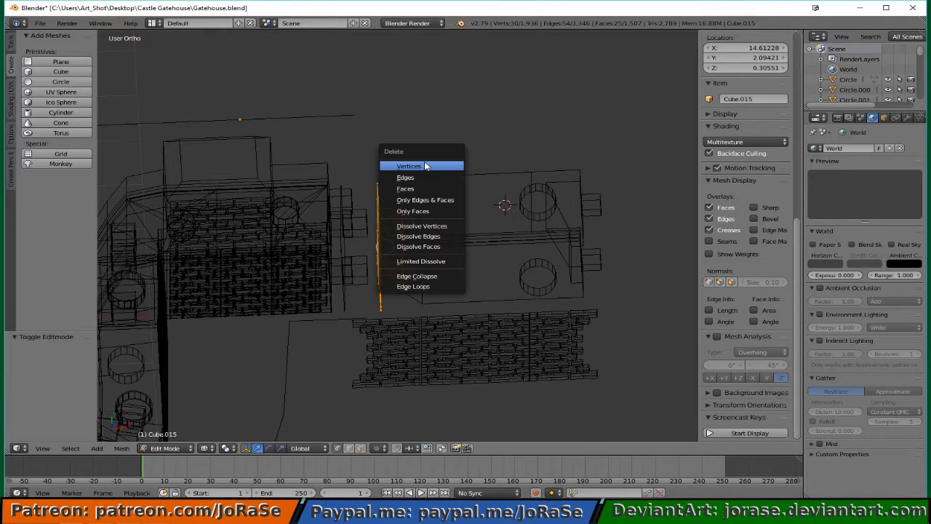
{"action": "left_click", "coordinate": [426, 166]}
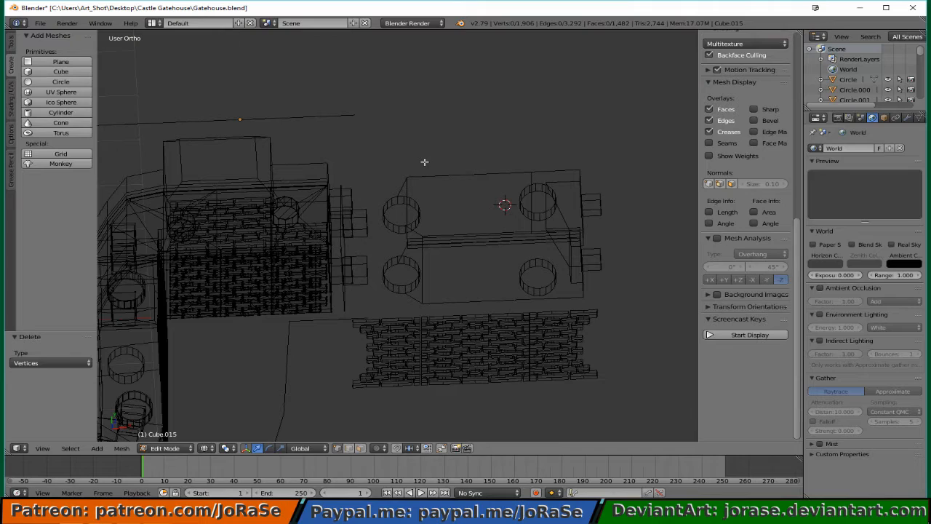
{"action": "key", "text": "Tab"}
- Edit the separate gatehouse wall mesh and select the open edge loops on both sides of the gap
{"action": "right_click", "coordinate": [416, 226]}
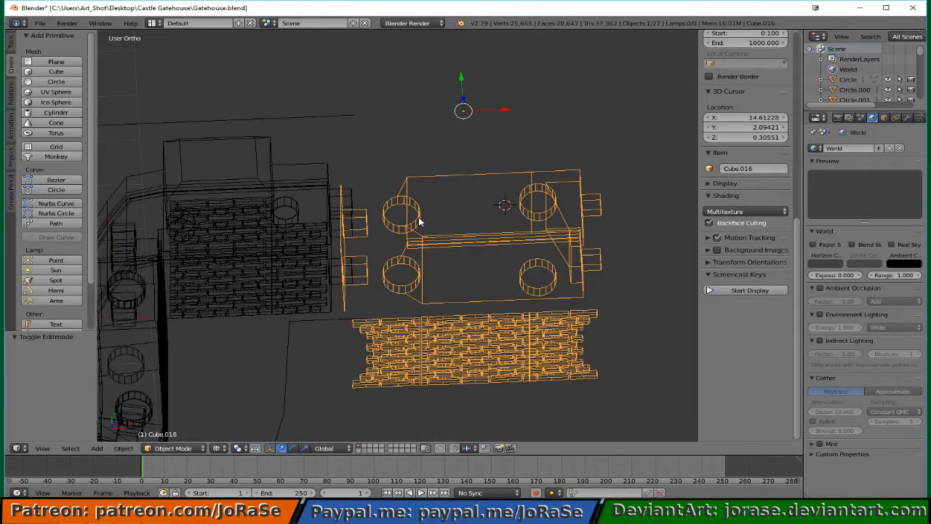
{"action": "key", "text": "Tab"}
{"action": "key", "text": "a"}
{"action": "key", "text": "z"}
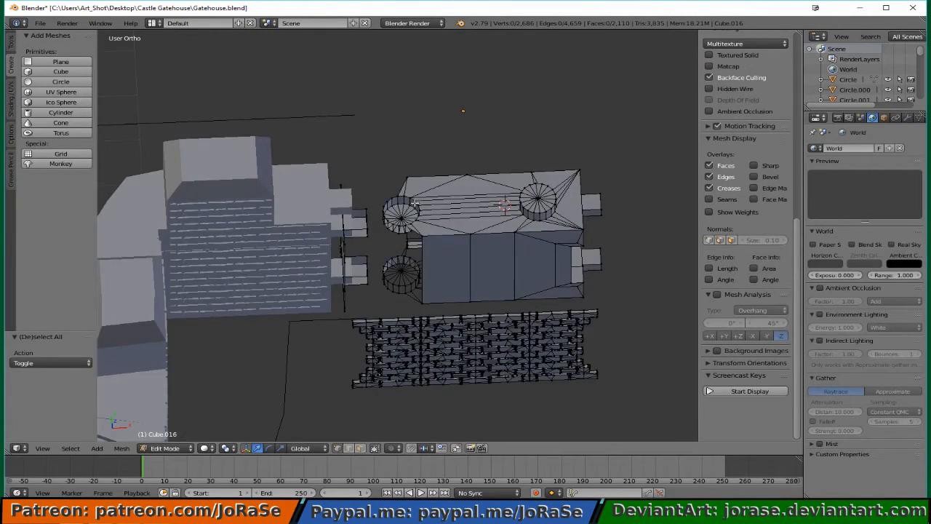
{"action": "middle_click_drag", "start_coordinate": [414, 204], "coordinate": [369, 193]}
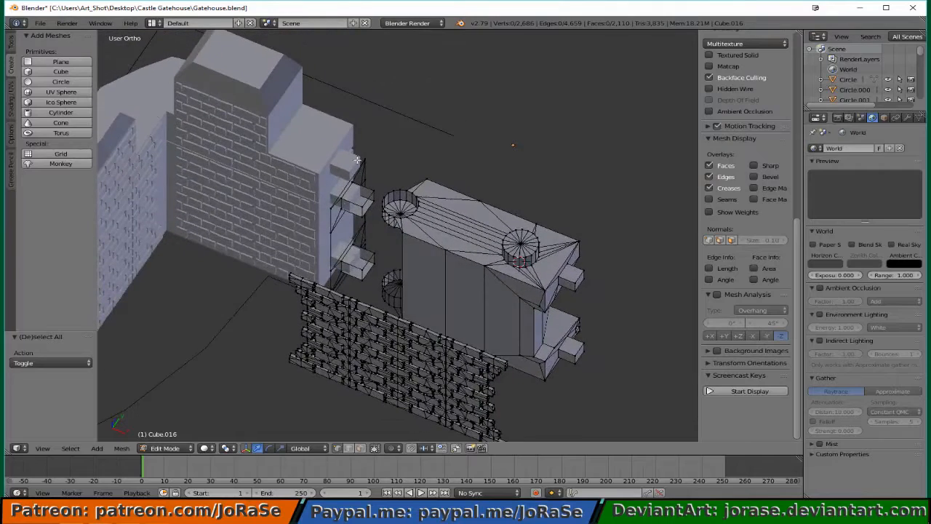
{"action": "right_click", "coordinate": [328, 215], "text": "alt"}
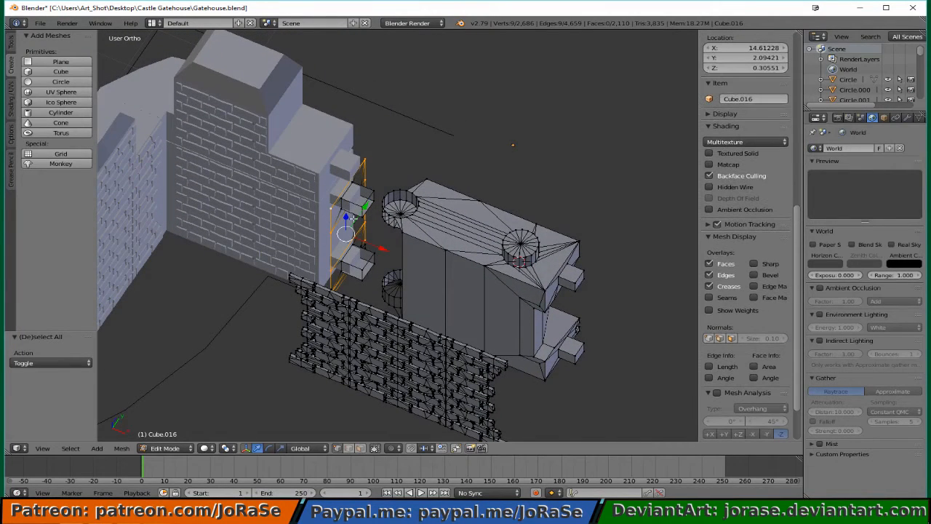
{"action": "scroll", "coordinate": [368, 217], "scroll_direction": "up", "scroll_amount": 2}
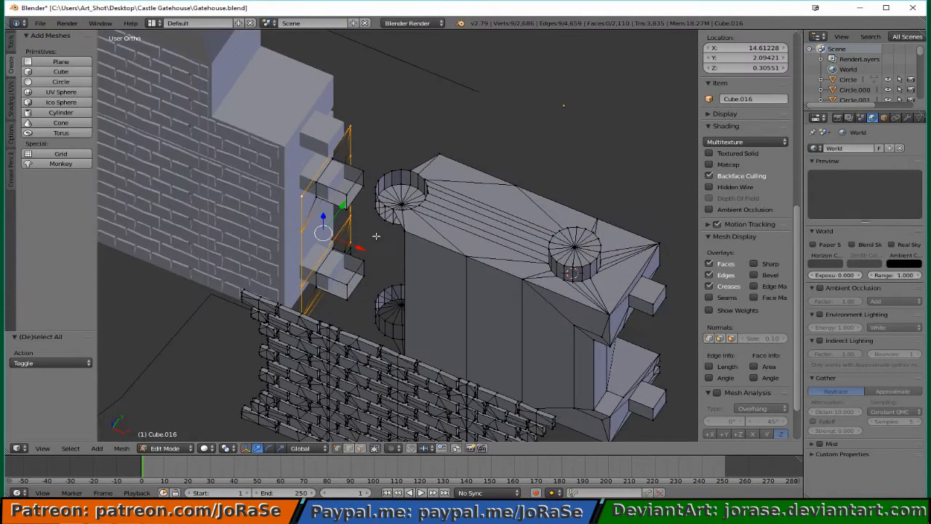
{"action": "right_click", "coordinate": [404, 261], "text": "alt+shift"}
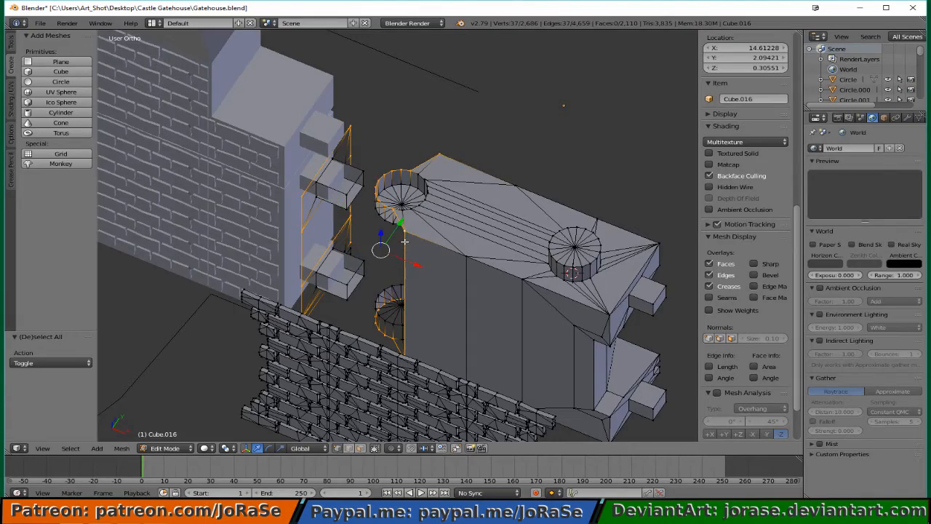
- Add the lower corner vertices of the flat panel outline to the selection and hide all other geometry
{"action": "middle_click_drag", "start_coordinate": [405, 242], "coordinate": [215, 234]}
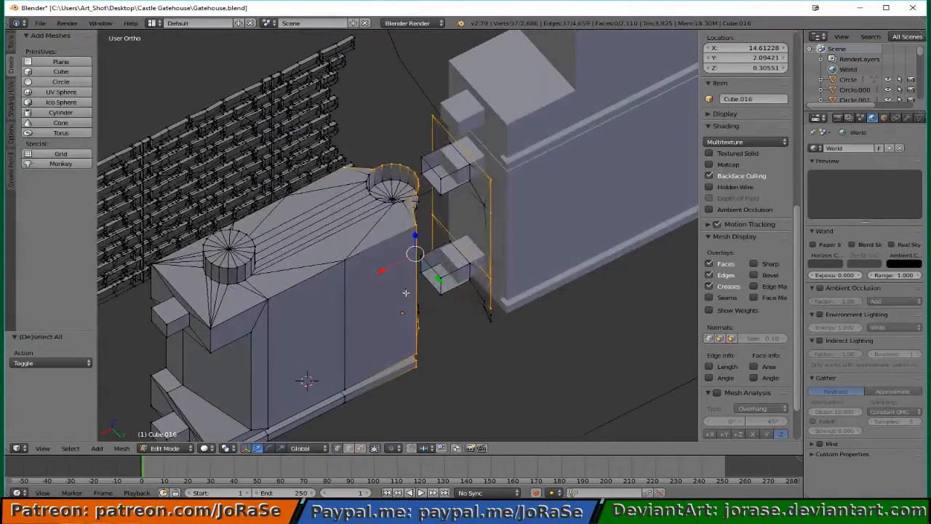
{"action": "mouse_move", "coordinate": [449, 338]}
{"action": "middle_mouse_down"}
{"action": "mouse_move", "coordinate": [421, 307]}
{"action": "mouse_move", "coordinate": [449, 332]}
{"action": "middle_mouse_up"}
{"action": "key", "text": "b"}
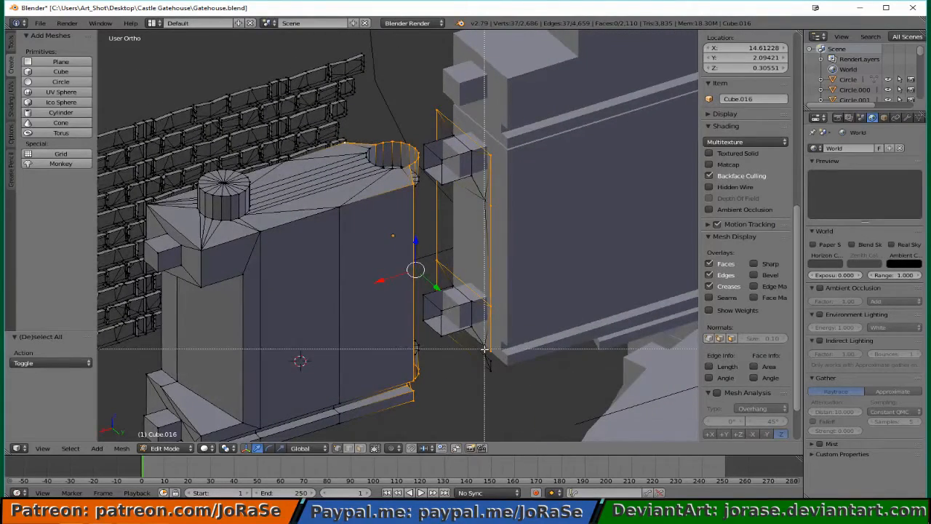
{"action": "left_click_drag", "start_coordinate": [481, 341], "coordinate": [492, 382]}
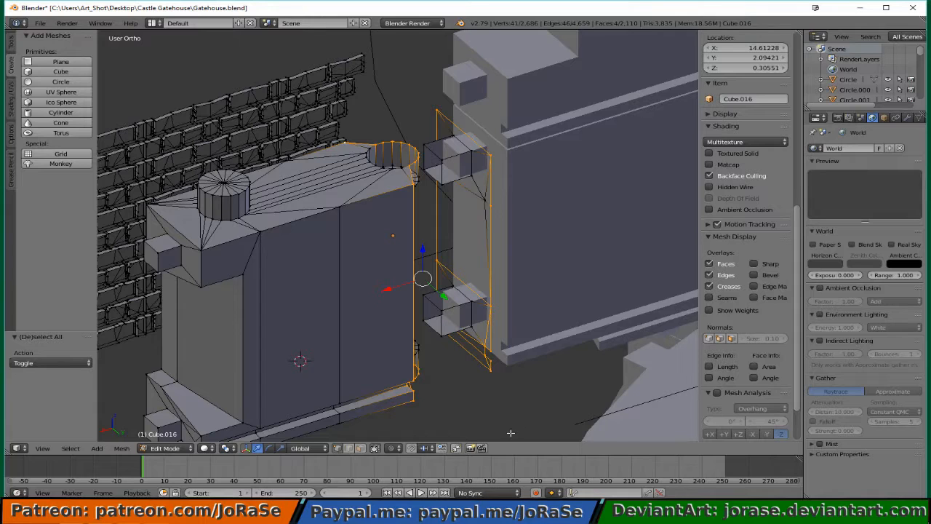
{"action": "key", "text": "ctrl+i"}
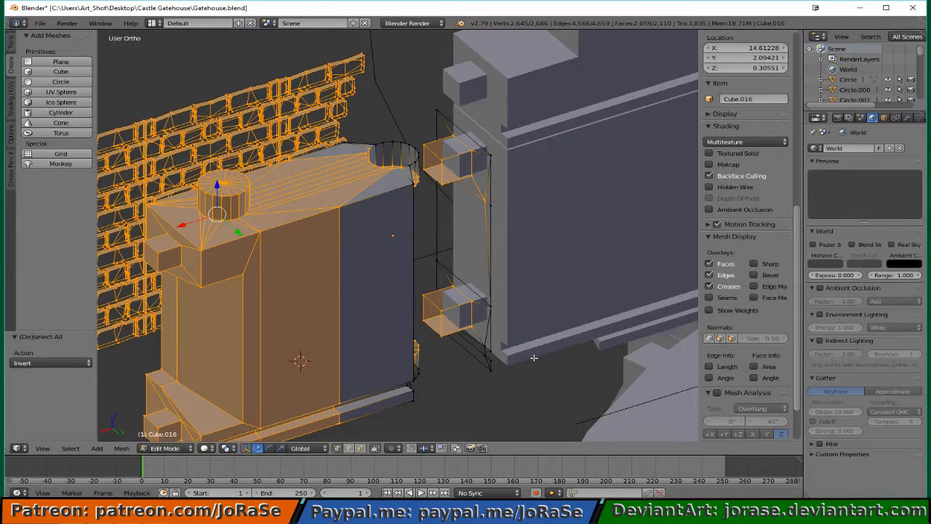
{"action": "key", "text": "h"}
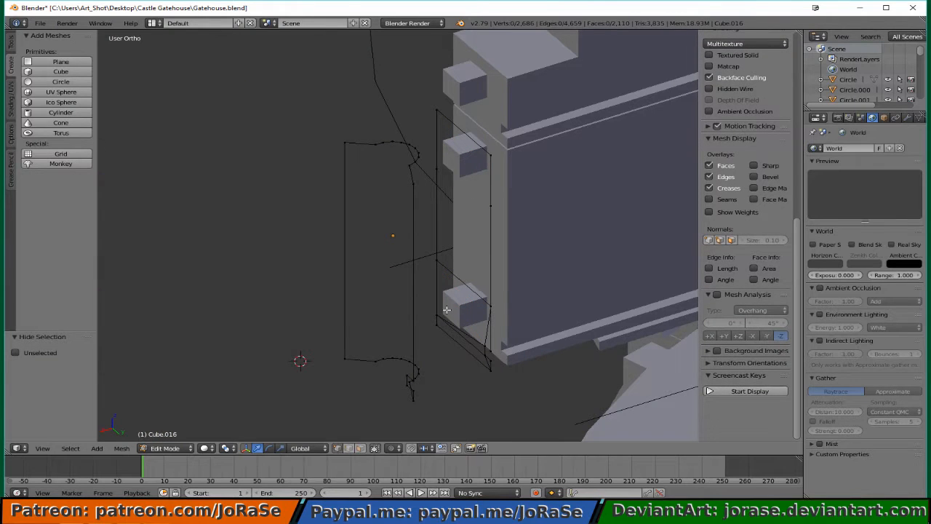
- Bridge the right side of the gap with a face joining the panel's upper right corner to three outline vertices beside the arch
{"action": "middle_click_drag", "start_coordinate": [421, 293], "coordinate": [495, 323]}
{"action": "scroll", "coordinate": [493, 323], "scroll_direction": "up", "scroll_amount": 2}
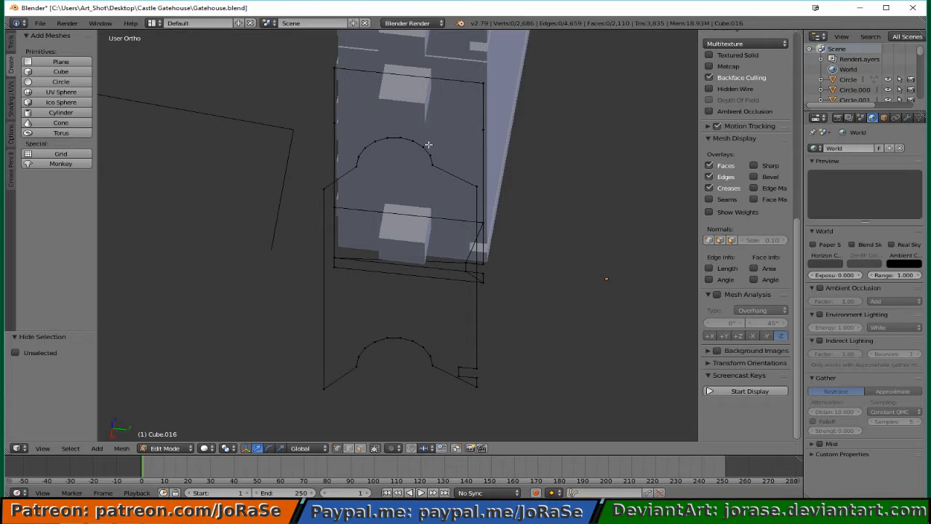
{"action": "key", "text": "b"}
{"action": "left_click_drag", "start_coordinate": [423, 154], "coordinate": [486, 190]}
{"action": "key", "text": "b"}
{"action": "key", "text": "b"}
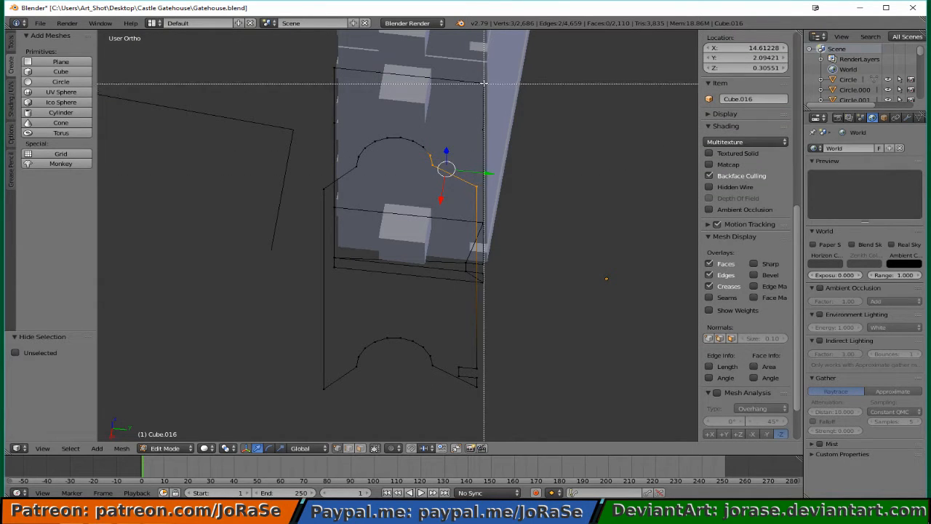
{"action": "left_click_drag", "start_coordinate": [481, 79], "coordinate": [498, 99]}
{"action": "key", "text": "f"}
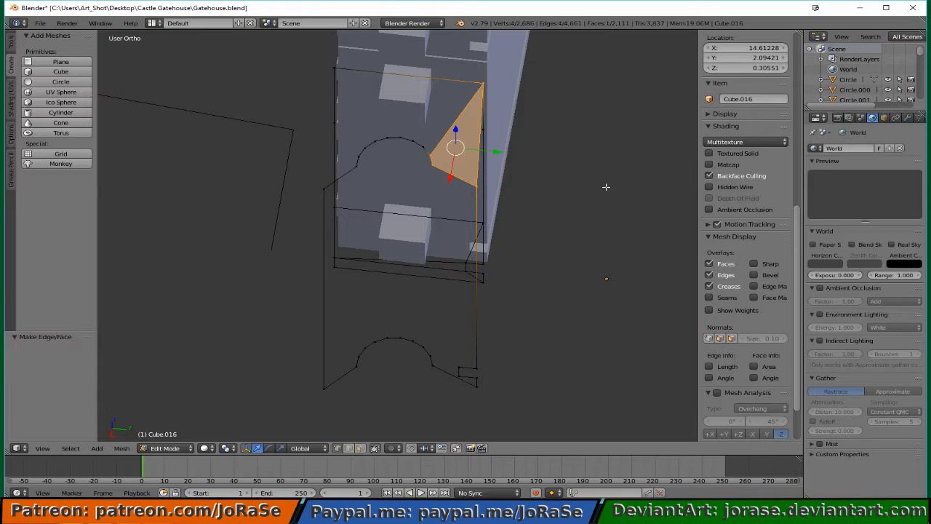
- Fill the adjoining triangle between the panel's upper right corner and the next arch vertex
{"action": "key", "text": "b"}
{"action": "middle_click_drag", "start_coordinate": [419, 163], "coordinate": [494, 211]}
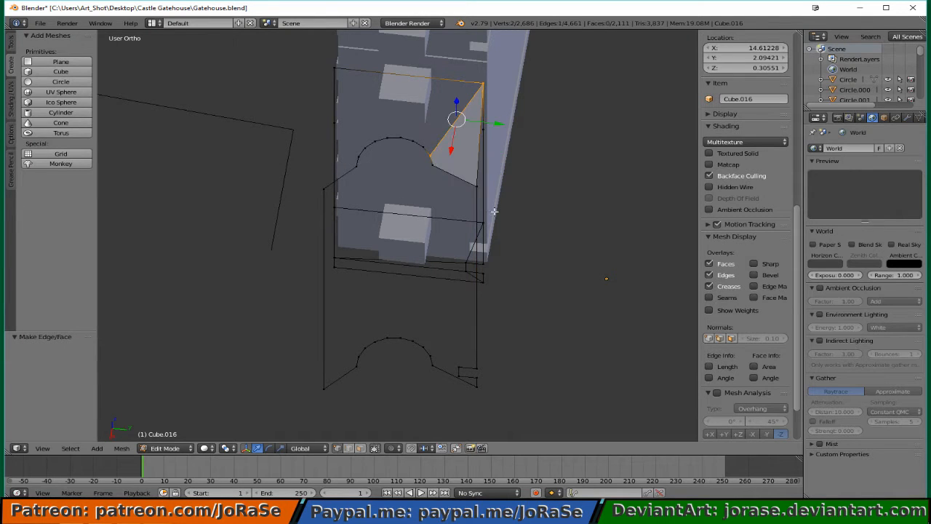
{"action": "right_click", "coordinate": [432, 149], "text": "shift"}
{"action": "key", "text": "f"}
{"action": "key", "text": "a"}
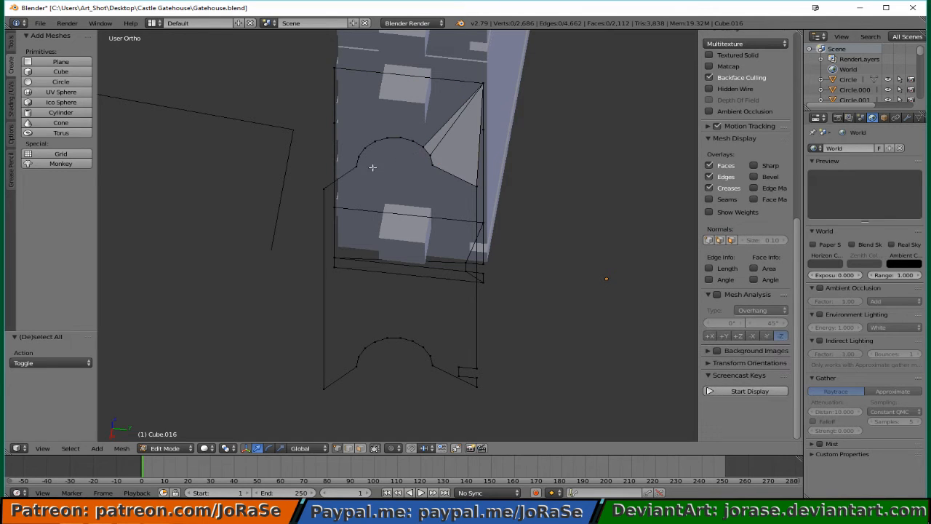
- Bridge the left side of the gap with a face joining the panel's upper left corner to three outline vertices beside the arch
{"action": "right_click", "coordinate": [333, 68]}
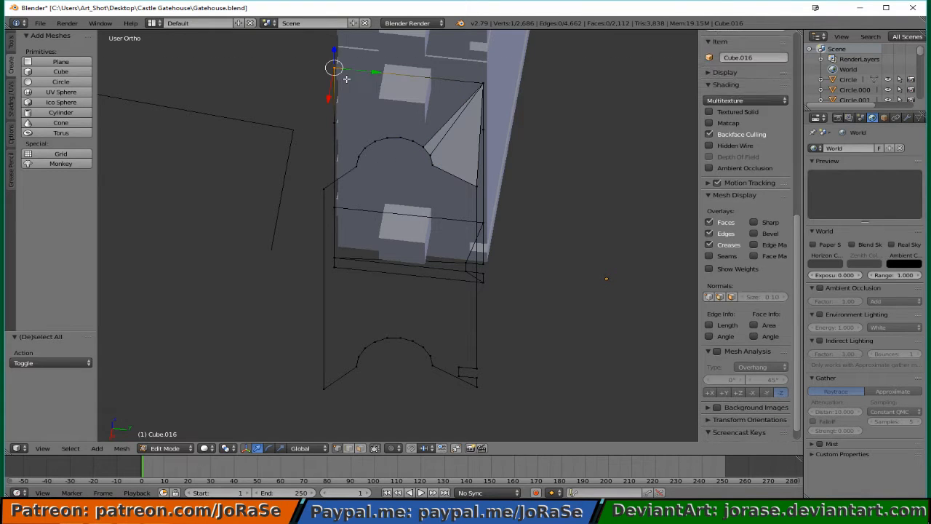
{"action": "key", "text": "b"}
{"action": "left_click_drag", "start_coordinate": [302, 167], "coordinate": [364, 197]}
{"action": "key", "text": "b"}
{"action": "left_click_drag", "start_coordinate": [354, 152], "coordinate": [364, 161]}
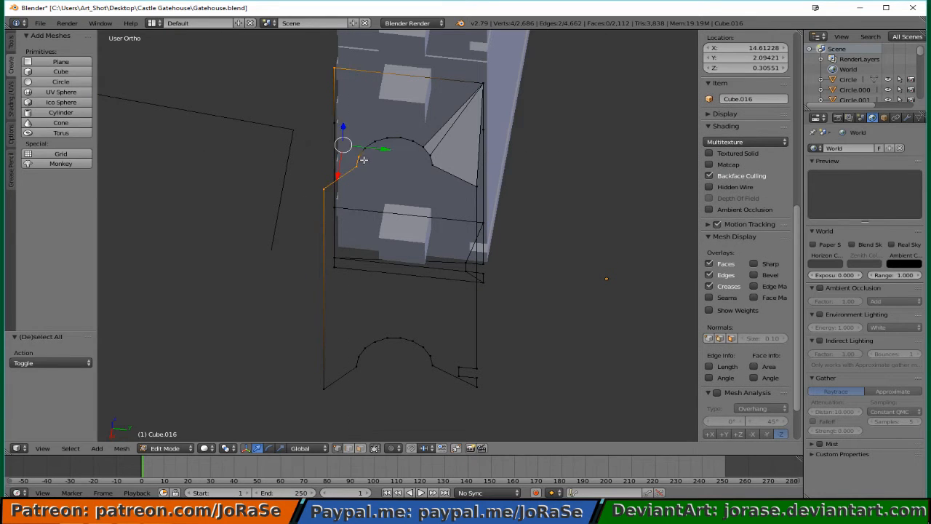
{"action": "key", "text": "f"}
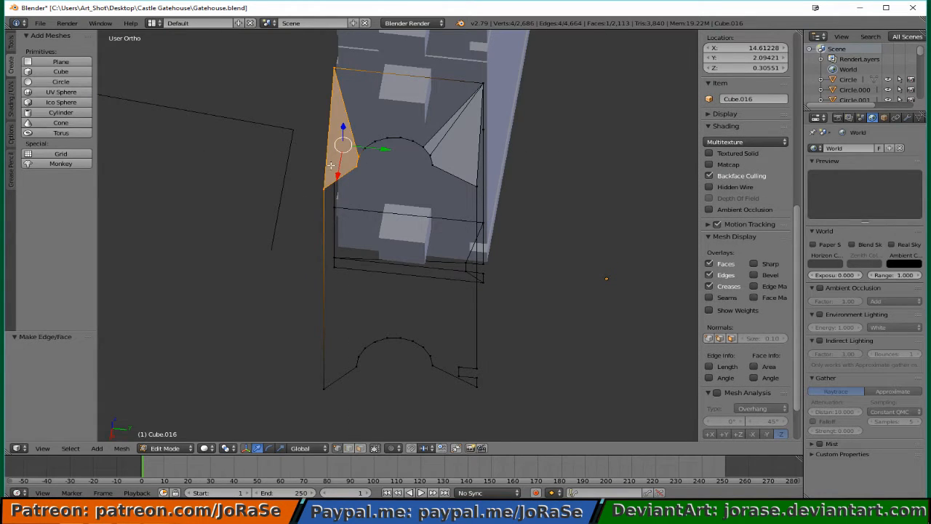
- Fill the adjoining triangle between the panel's upper left corner and the next arch vertex
{"action": "key", "text": "b"}
{"action": "middle_click_drag", "start_coordinate": [314, 162], "coordinate": [365, 211]}
{"action": "key", "text": "b"}
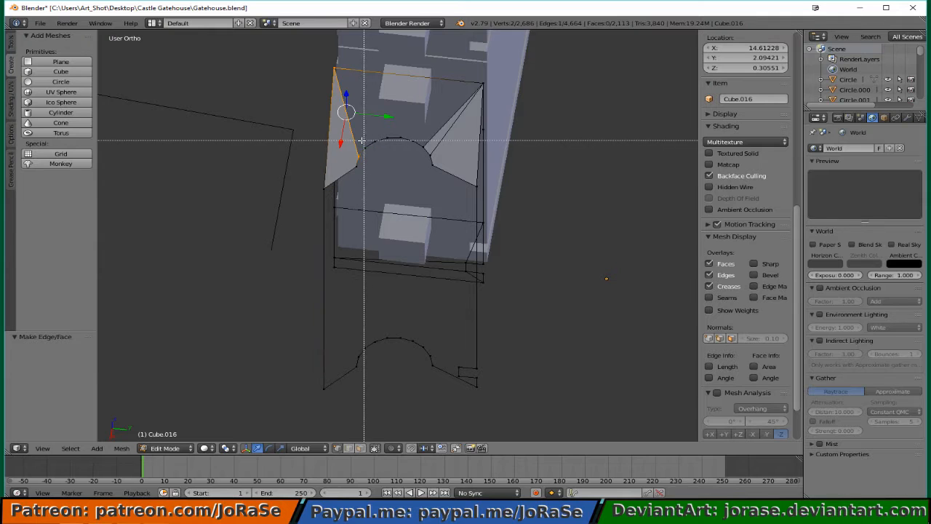
{"action": "left_click_drag", "start_coordinate": [361, 140], "coordinate": [363, 157]}
{"action": "key", "text": "f"}
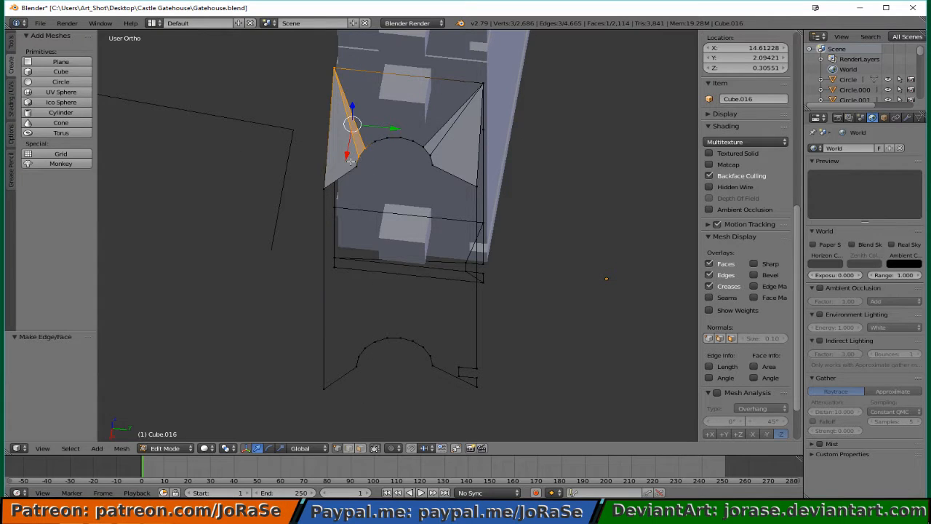
{"action": "key", "text": "a"}
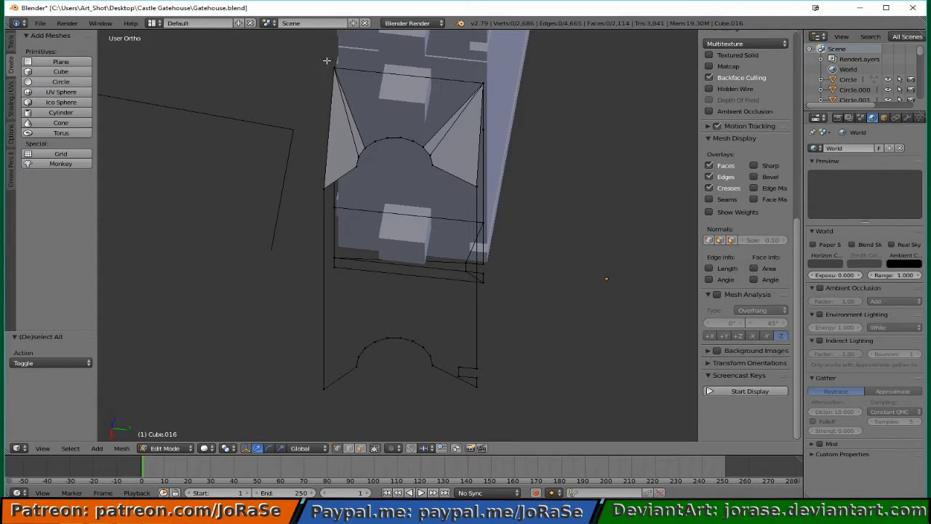
- Fill a triangle between the panel's two upper corners and a vertex at the top of the arch
{"action": "right_click", "coordinate": [334, 70]}
{"action": "right_click", "coordinate": [474, 82], "text": "shift"}
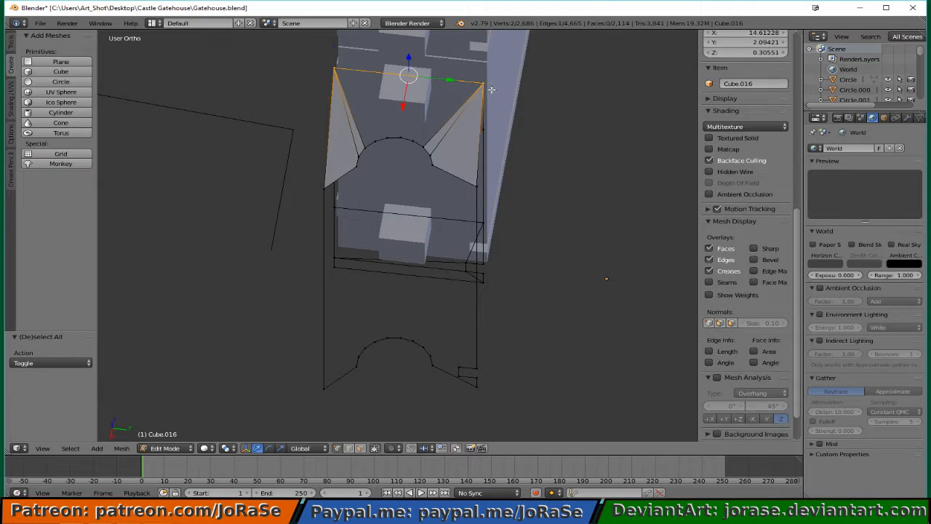
{"action": "right_click", "coordinate": [399, 138], "text": "shift"}
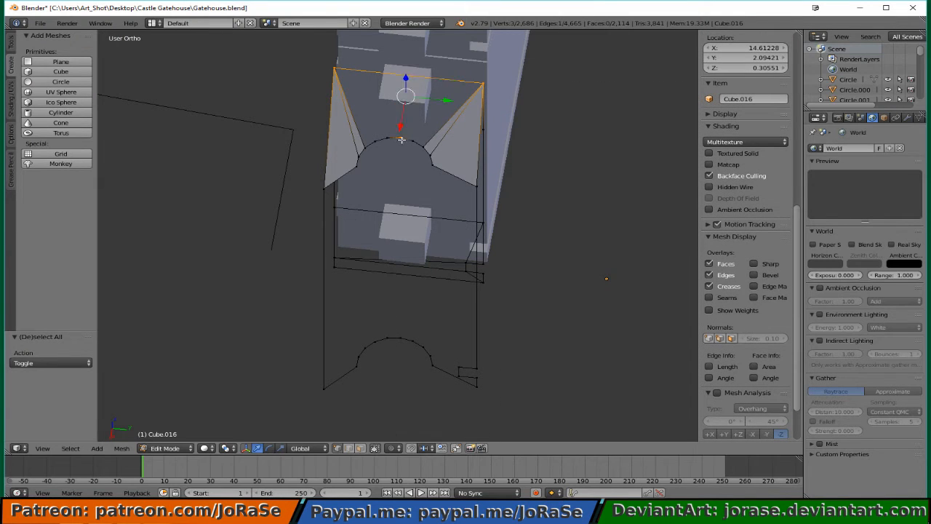
{"action": "key", "text": "f"}
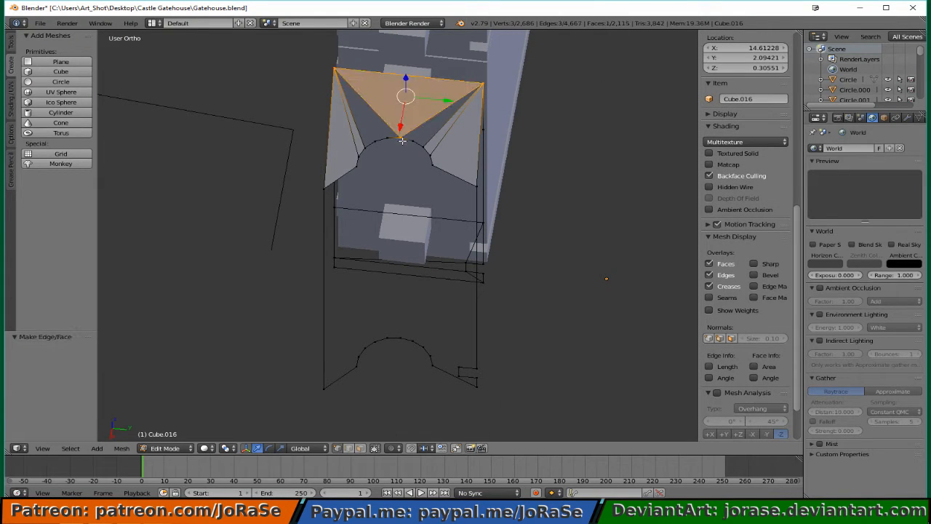
- Fill a triangle from the panel's upper left corner to the arch's top vertex and its left neighbour
{"action": "right_click", "coordinate": [469, 82], "text": "shift"}
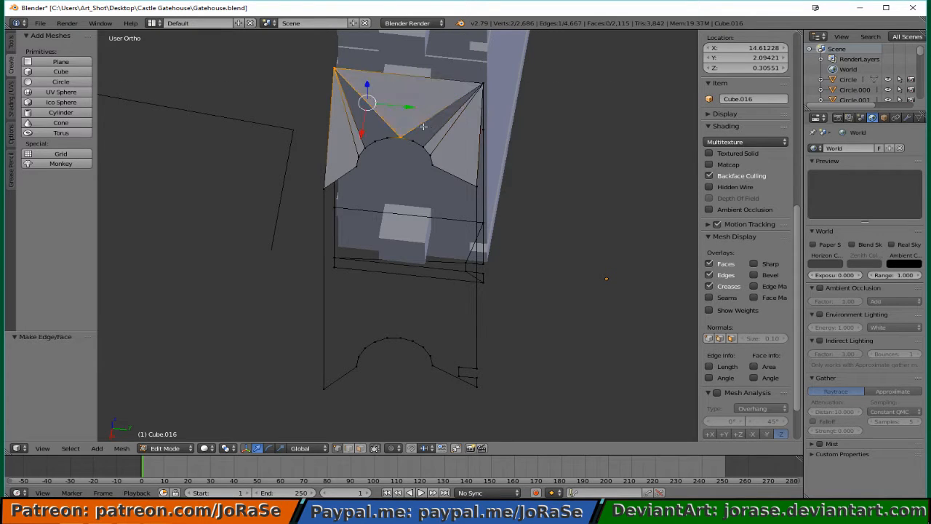
{"action": "right_click", "coordinate": [386, 144], "text": "shift"}
{"action": "key", "text": "f"}
{"action": "key", "text": "a"}
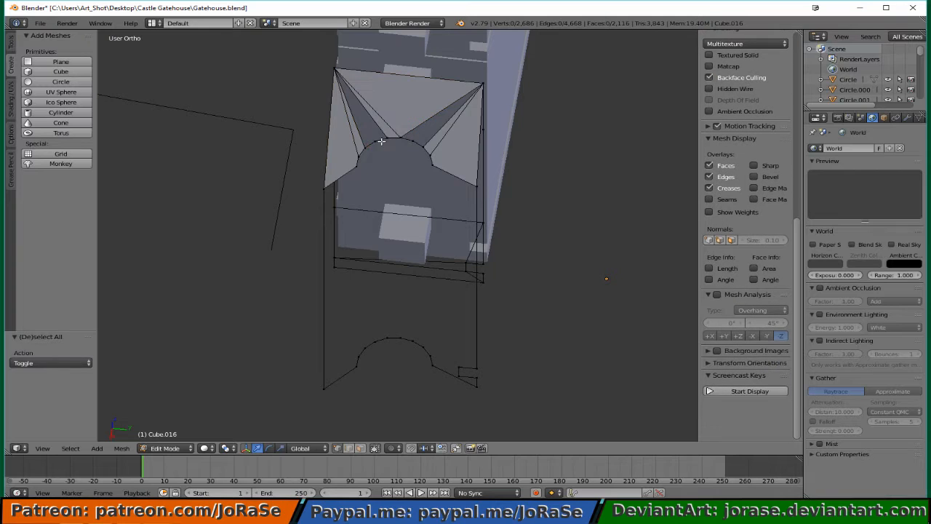
- Fill the next triangle down the arch's left side, joining two neighbouring arch vertices to the panel's upper left corner
{"action": "middle_click_drag", "start_coordinate": [381, 142], "coordinate": [393, 160]}
{"action": "key", "text": "b"}
{"action": "left_click_drag", "start_coordinate": [370, 162], "coordinate": [378, 175]}
{"action": "right_click", "coordinate": [380, 173], "text": "shift"}
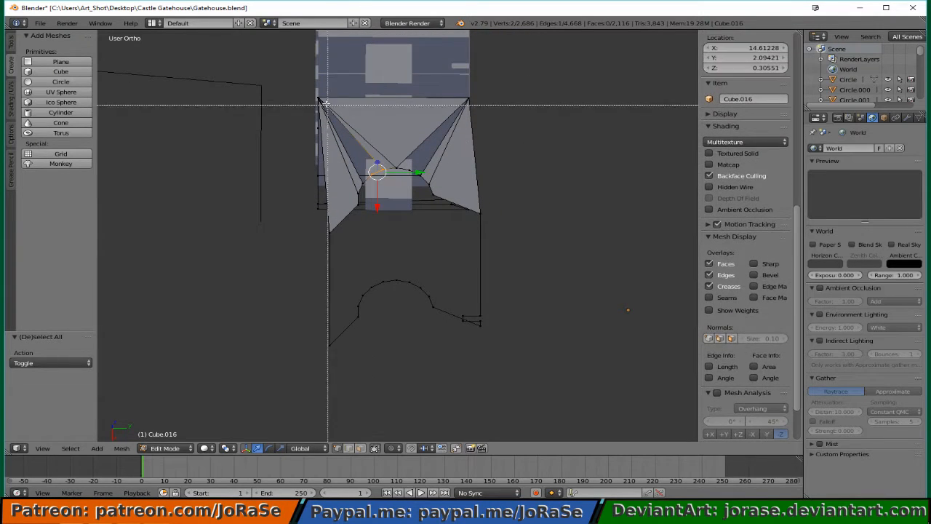
{"action": "right_click", "coordinate": [324, 98], "text": "shift"}
{"action": "key", "text": "f"}
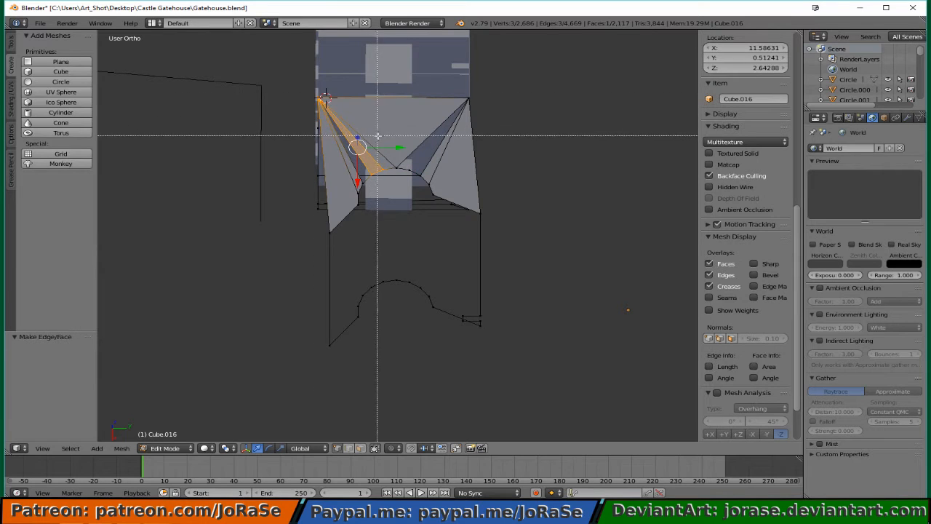
- Fill the remaining triangle on the arch's left side, joining the next lower arch vertices to the panel's upper left corner
{"action": "right_click", "coordinate": [359, 175], "text": "shift"}
{"action": "right_click", "coordinate": [364, 186], "text": "shift"}
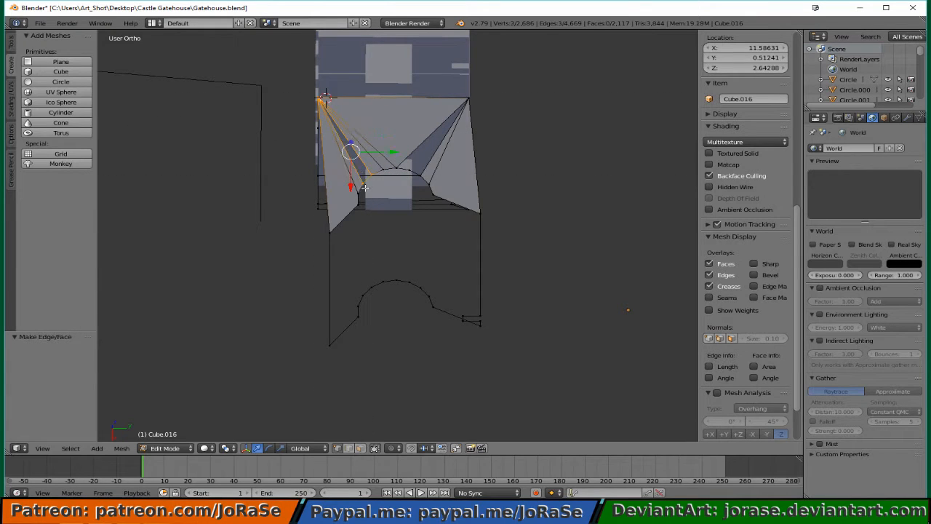
{"action": "key", "text": "f"}
{"action": "key", "text": "a"}
- Fill a triangle from the panel's upper right corner to the arch's top vertex and its right neighbour
{"action": "key", "text": "b"}
{"action": "left_click_drag", "start_coordinate": [398, 155], "coordinate": [418, 178]}
{"action": "key", "text": "b"}
{"action": "left_click_drag", "start_coordinate": [461, 88], "coordinate": [482, 107]}
{"action": "key", "text": "f"}
{"action": "key", "text": "a"}
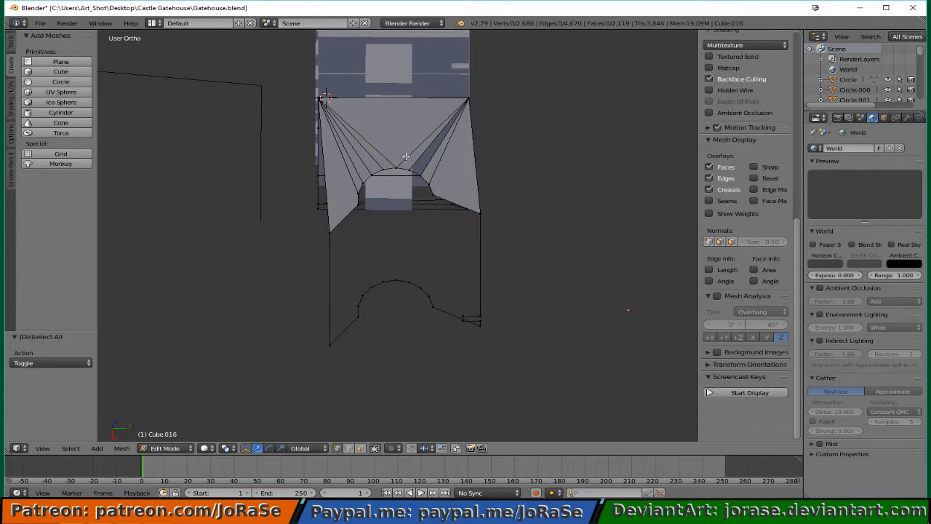
- Fill the last open triangle on the arch's right side, joining two neighbouring arch vertices to the panel's upper right corner
{"action": "key", "text": "b"}
{"action": "left_click_drag", "start_coordinate": [404, 160], "coordinate": [426, 177]}
{"action": "key", "text": "b"}
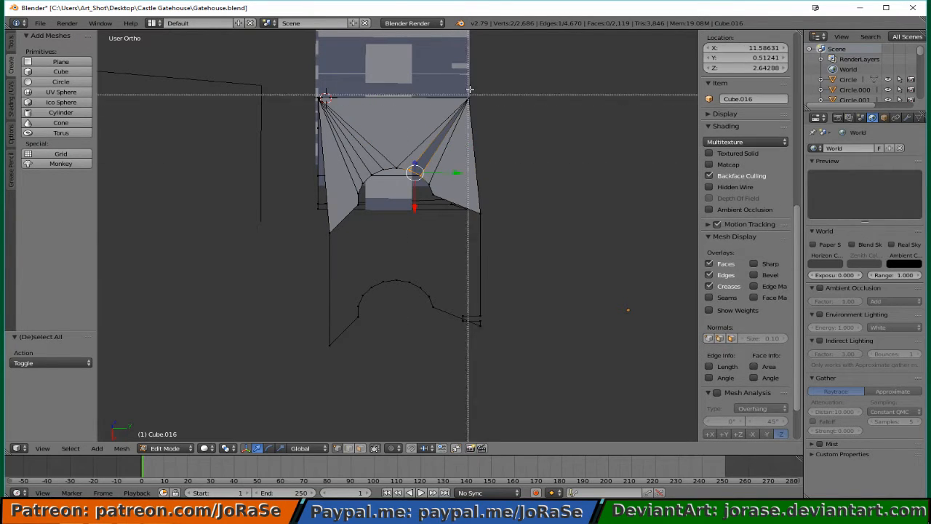
{"action": "left_click_drag", "start_coordinate": [471, 91], "coordinate": [468, 101]}
{"action": "key", "text": "f"}
{"action": "key", "text": "a"}
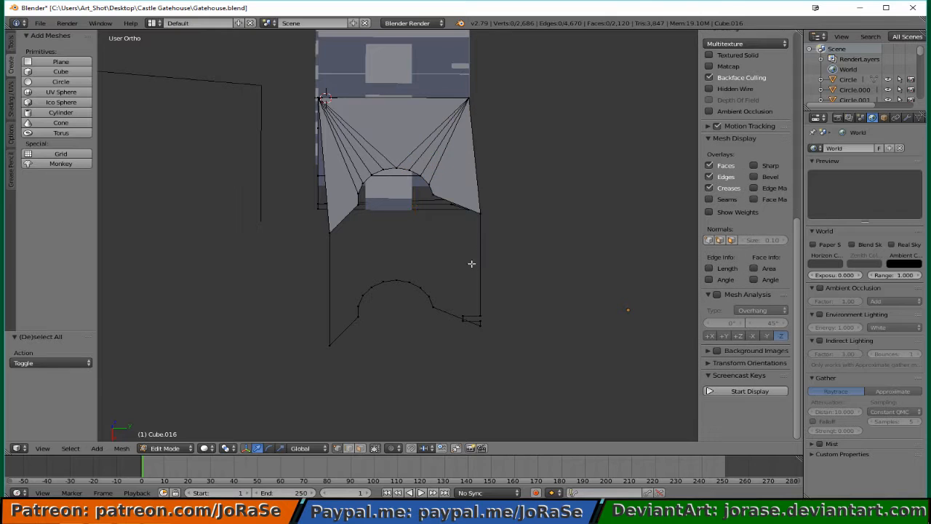
- Fill the top triangle of the side with the notched lower corner, joining its outer upper corner to the inner edge's two topmost vertices
{"action": "middle_click_drag", "start_coordinate": [471, 264], "coordinate": [359, 233]}
{"action": "scroll", "coordinate": [376, 277], "scroll_direction": "down", "scroll_amount": 3}
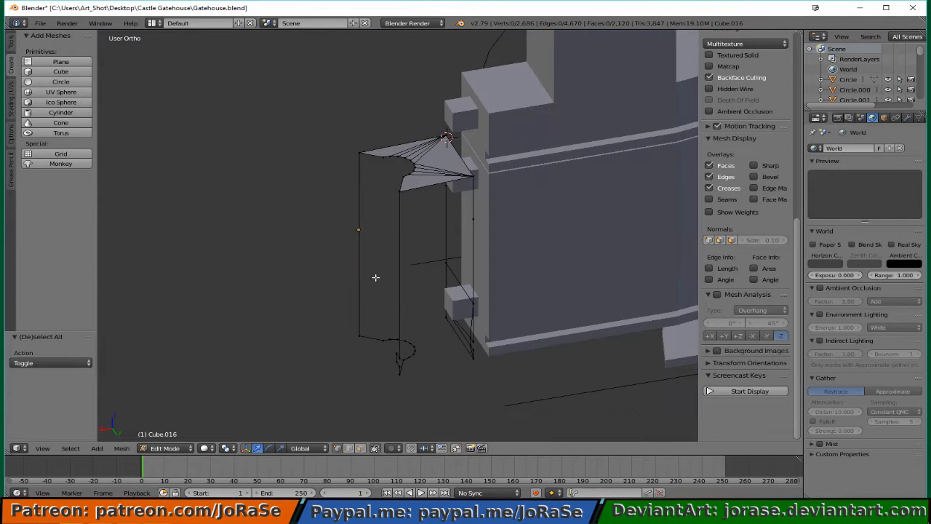
{"action": "middle_click_drag", "start_coordinate": [400, 301], "coordinate": [339, 303]}
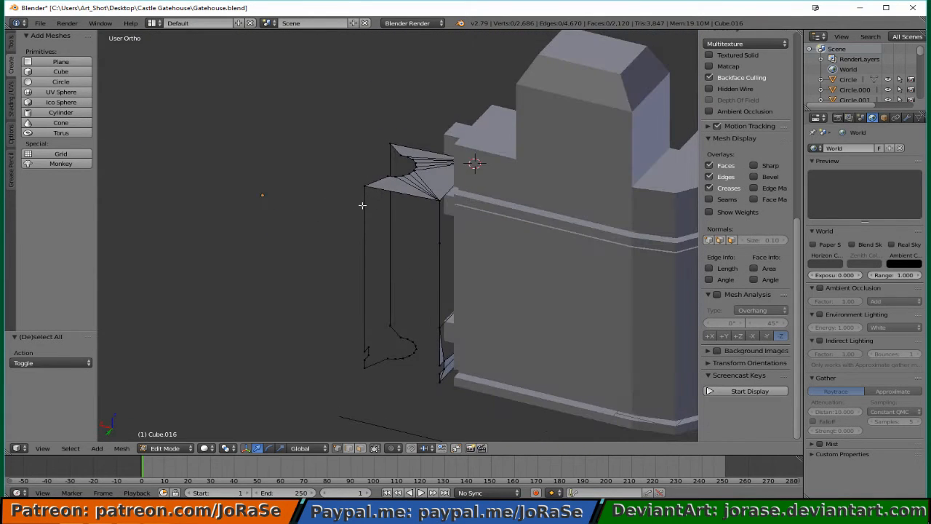
{"action": "left_click_drag", "start_coordinate": [353, 179], "coordinate": [445, 253]}
{"action": "key", "text": "f"}
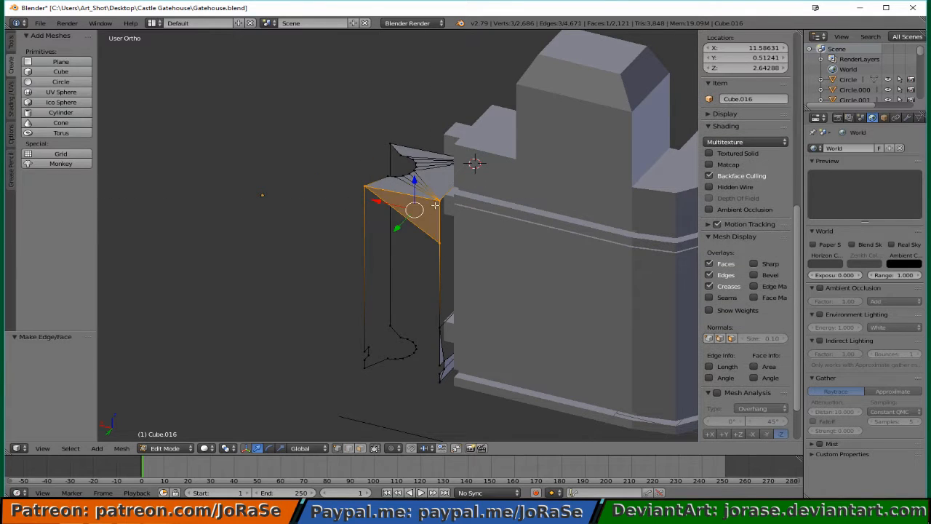
- Fill a four-sided face below that triangle, from the outer edge to the inner edge's two middle vertices
{"action": "left_click", "coordinate": [450, 209], "text": "shift"}
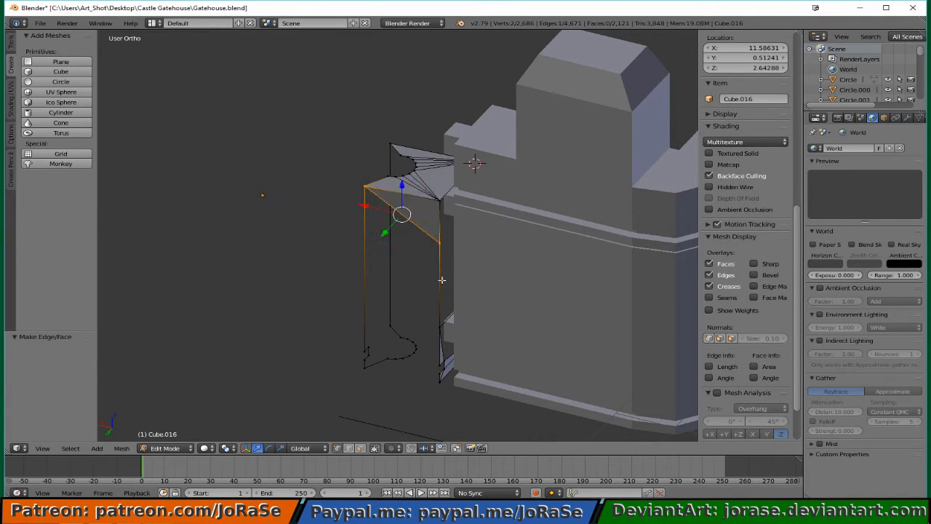
{"action": "left_click", "coordinate": [441, 331], "text": "shift"}
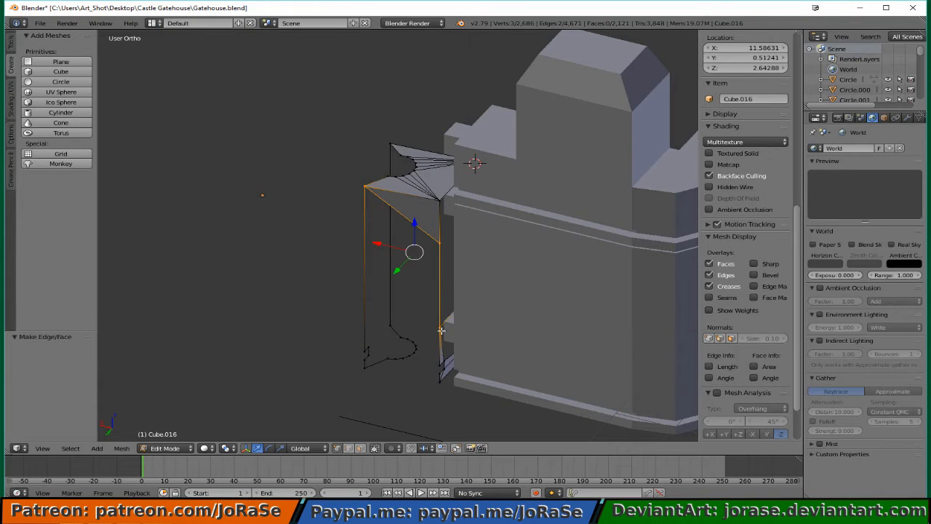
{"action": "left_click", "coordinate": [365, 352], "text": "shift"}
{"action": "key", "text": "f"}
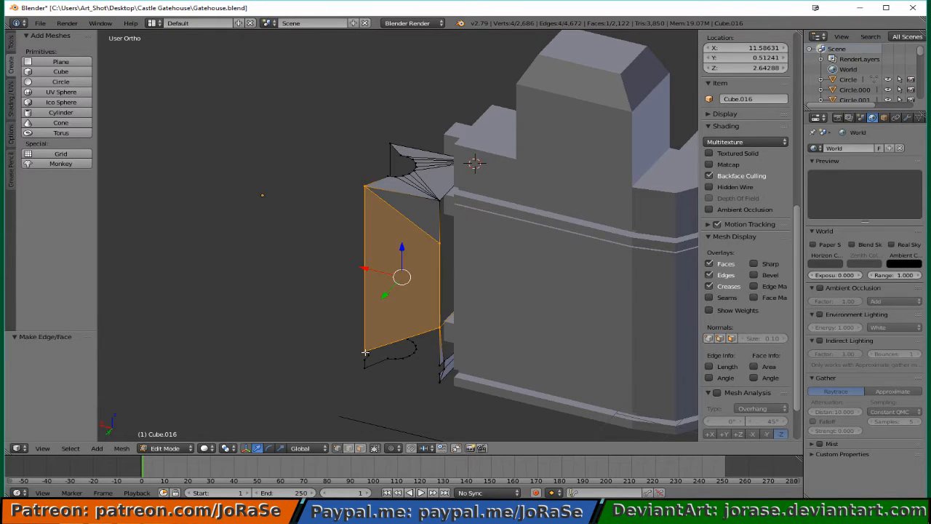
- Fill the triangle under the four-sided face, joining its lower edge to the next vertex down the inner edge
{"action": "key", "text": "b"}
{"action": "middle_click_drag", "start_coordinate": [342, 173], "coordinate": [447, 218]}
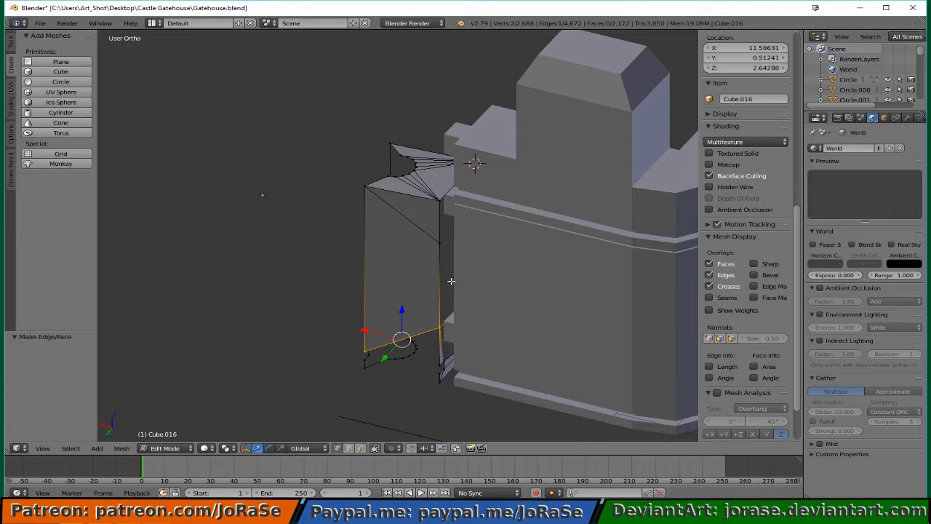
{"action": "key", "text": "b"}
{"action": "left_click_drag", "start_coordinate": [434, 363], "coordinate": [444, 369]}
{"action": "key", "text": "f"}
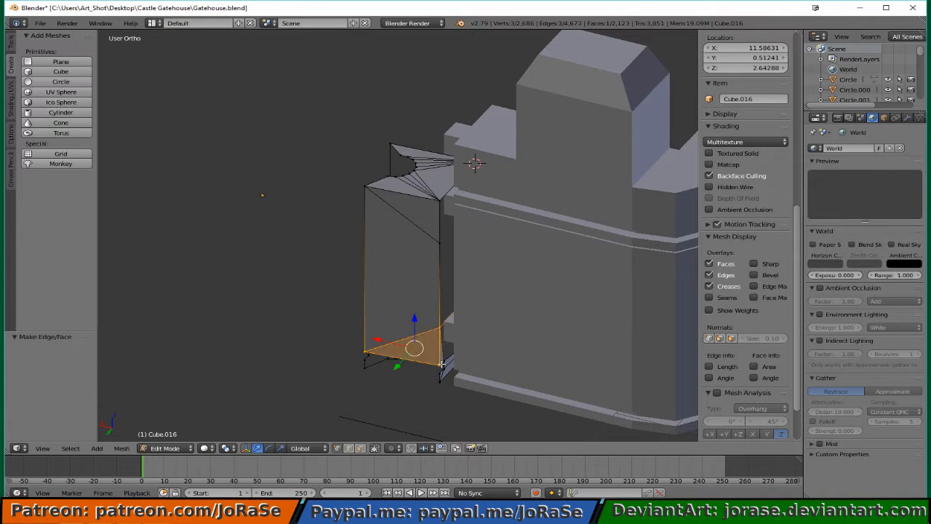
{"action": "key", "text": "a"}
- Fill the top triangle on the opposite side, joining its outer upper corner to the inner edge's two topmost vertices
{"action": "middle_click_drag", "start_coordinate": [444, 350], "coordinate": [586, 296]}
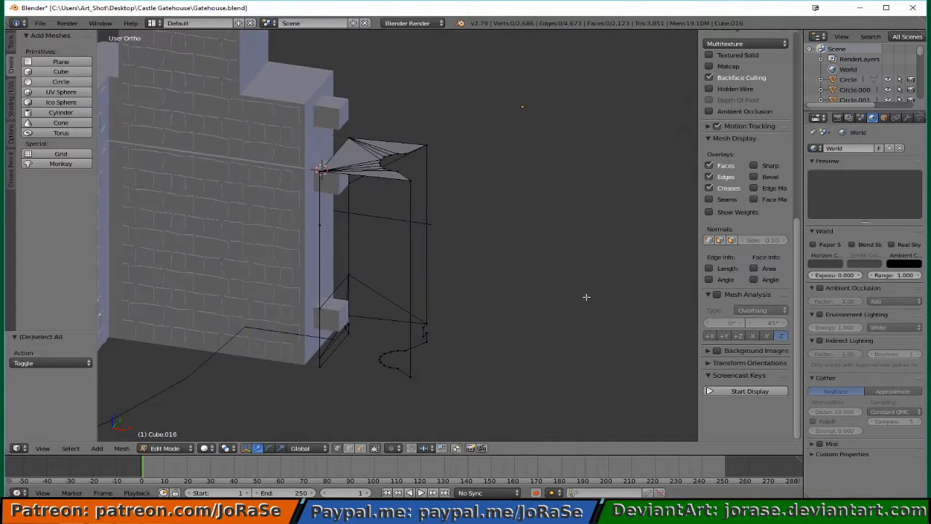
{"action": "key", "text": "b"}
{"action": "left_click_drag", "start_coordinate": [315, 168], "coordinate": [326, 236]}
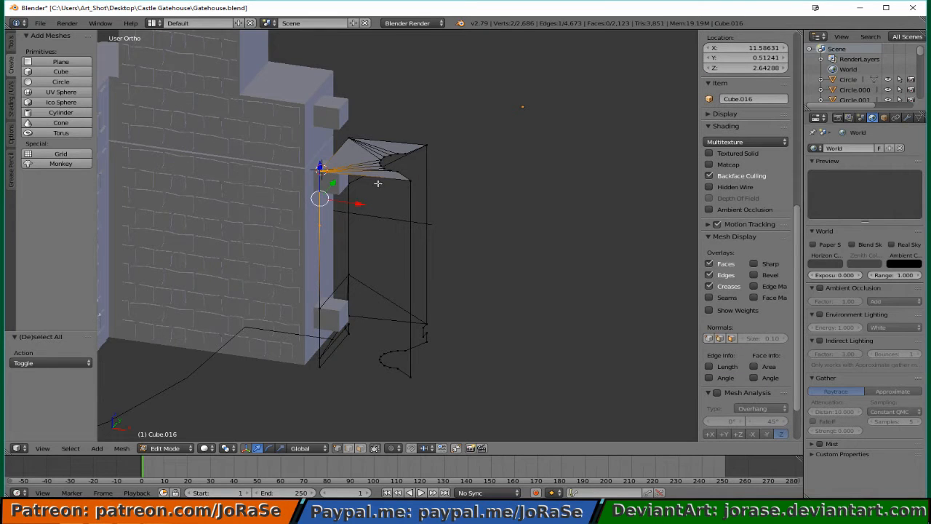
{"action": "right_click", "coordinate": [416, 184], "text": "shift"}
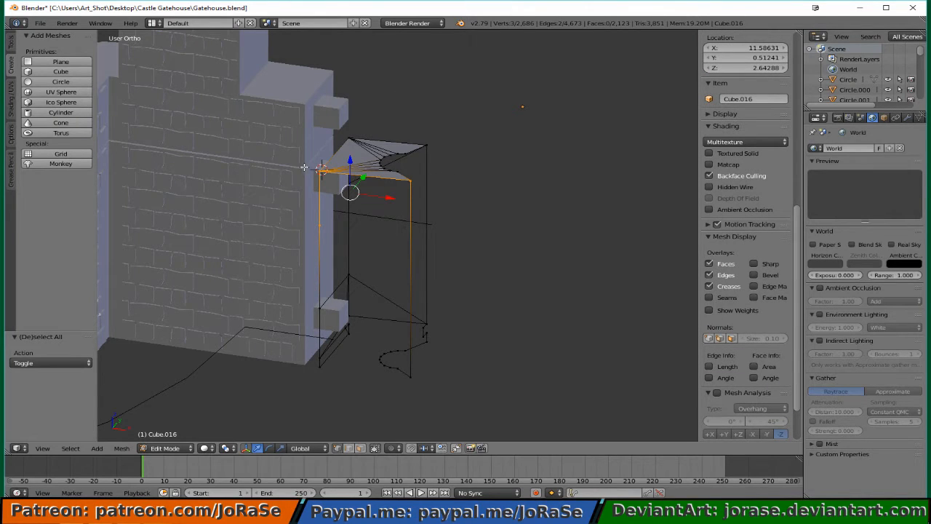
{"action": "key", "text": "f"}
- Fill the large four-sided face on this opposite side, from the full outer edge to the inner edge's two middle vertices
{"action": "right_click", "coordinate": [324, 190], "text": "shift"}
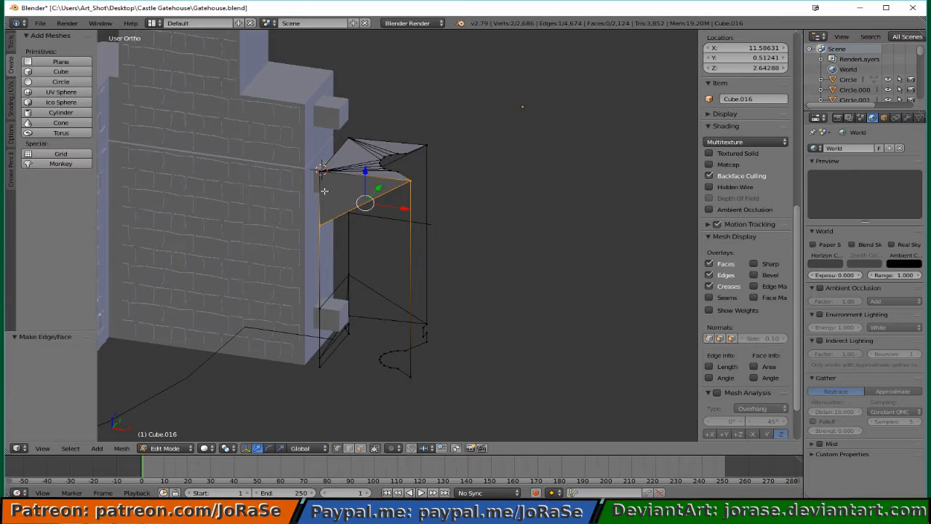
{"action": "right_click", "coordinate": [323, 310], "text": "shift"}
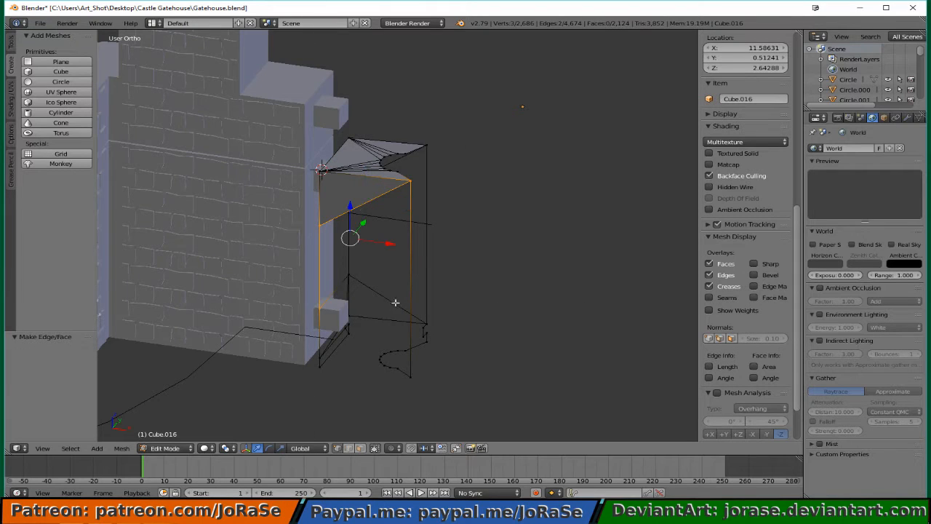
{"action": "middle_click_drag", "start_coordinate": [405, 310], "coordinate": [436, 266]}
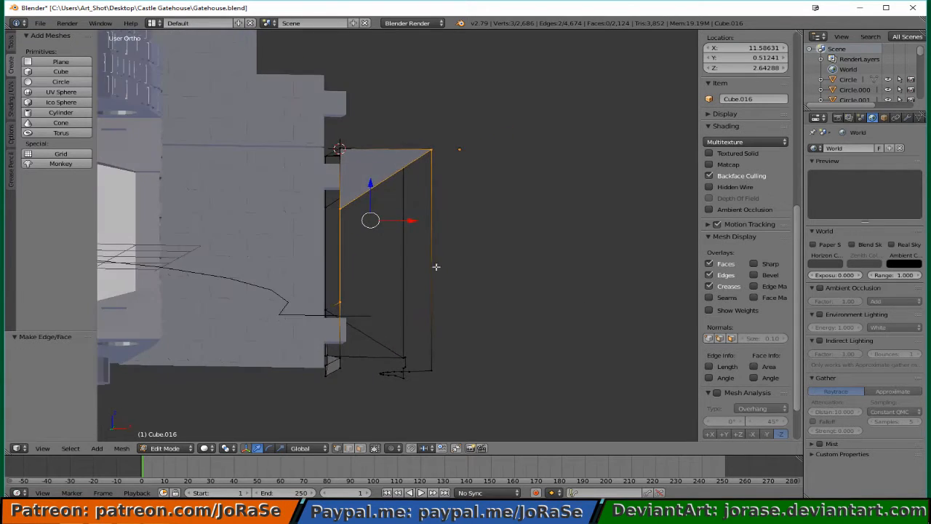
{"action": "right_click", "coordinate": [431, 371], "text": "shift"}
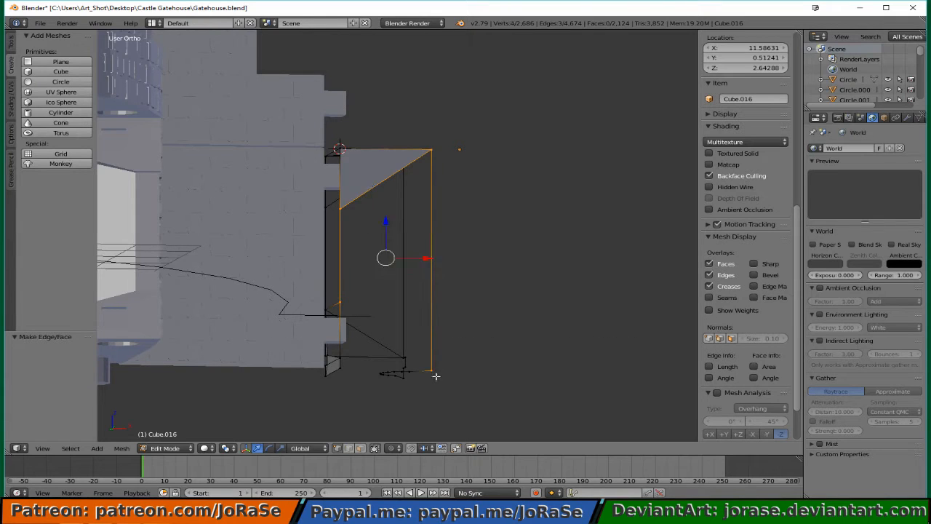
{"action": "key", "text": "f"}
- Fill the triangle beneath it, joining the outer lower corner to the next vertex down the inner edge
{"action": "key", "text": "b"}
{"action": "middle_click_drag", "start_coordinate": [307, 143], "coordinate": [447, 232]}
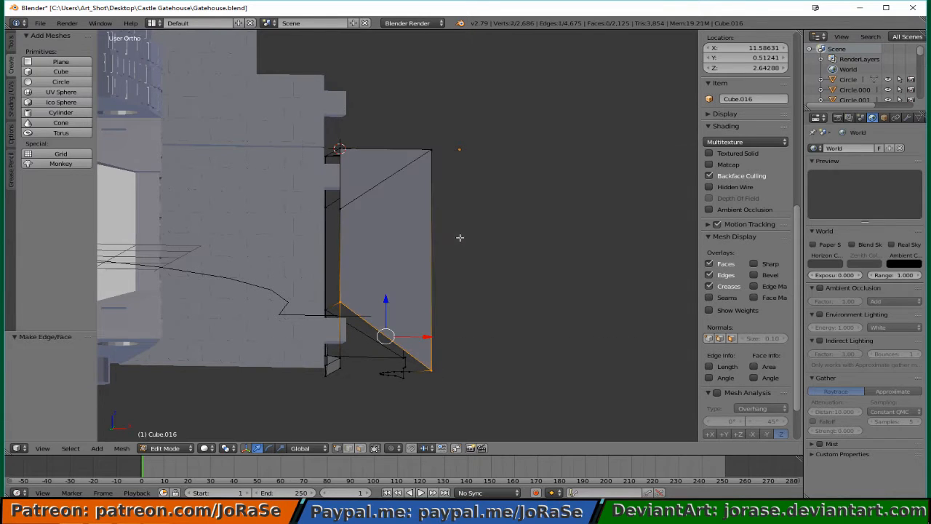
{"action": "right_click", "coordinate": [339, 356], "text": "shift"}
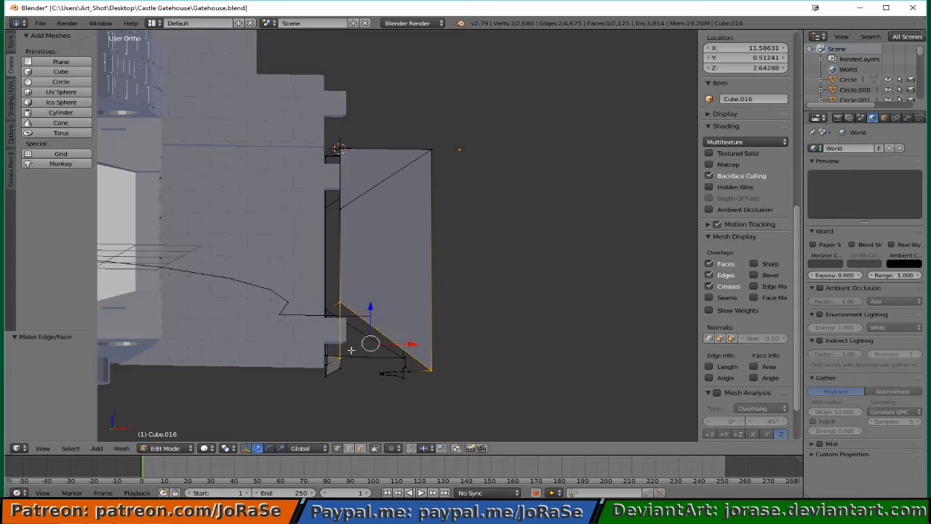
{"action": "key", "text": "f"}
- Fill the narrow bottom triangle of this side between the outer lower corner and the inner edge's two lowest vertices
{"action": "key", "text": "b"}
{"action": "middle_click_drag", "start_coordinate": [337, 281], "coordinate": [369, 318]}
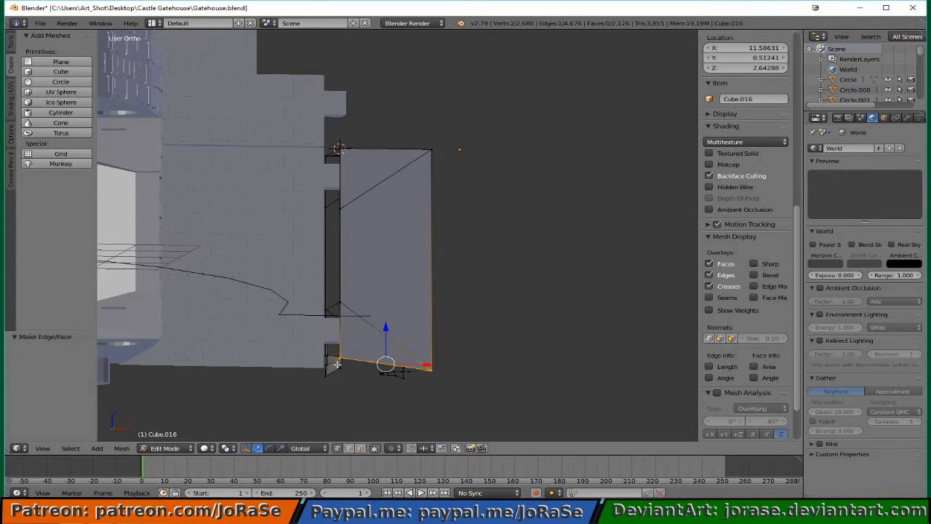
{"action": "key", "text": "b"}
{"action": "left_click_drag", "start_coordinate": [337, 364], "coordinate": [343, 369]}
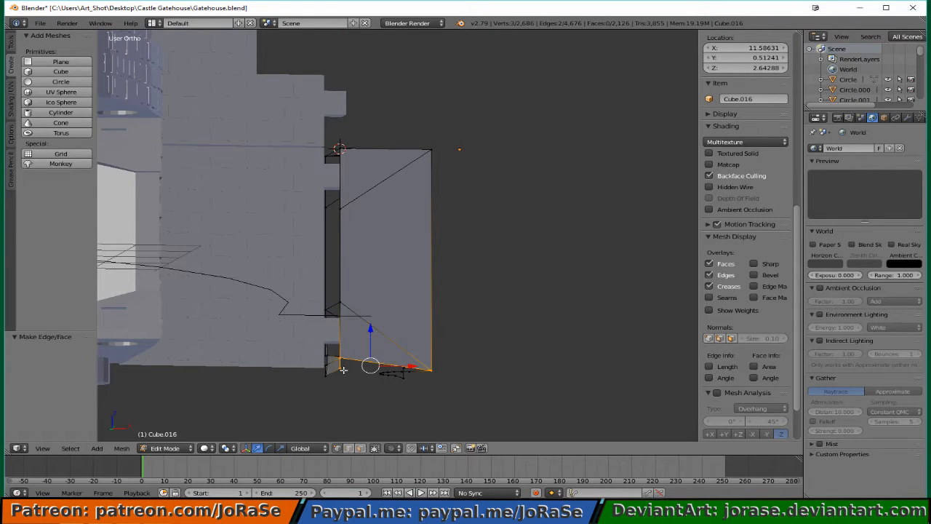
{"action": "key", "text": "f"}
{"action": "middle_click_drag", "start_coordinate": [353, 321], "coordinate": [354, 332]}
{"action": "key", "text": "a"}
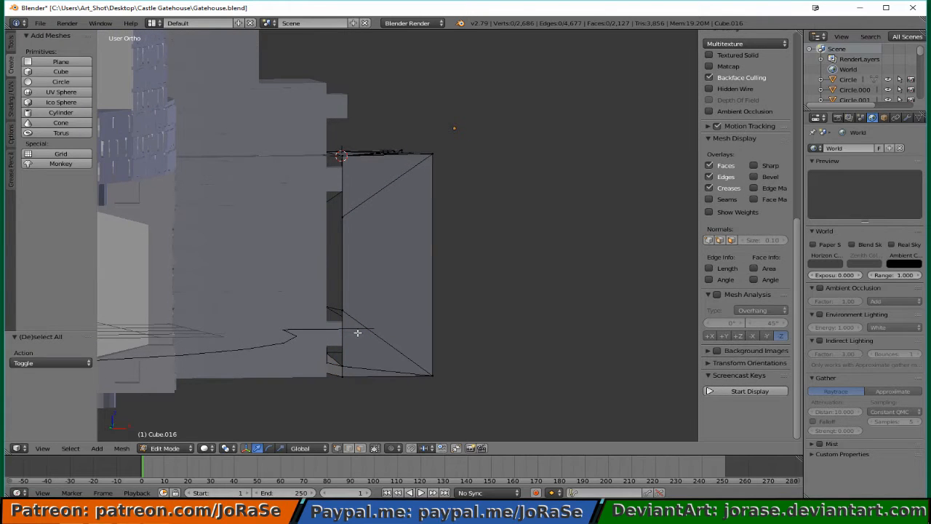
- Hide every object except the wall section and resume editing its mesh
{"action": "key", "text": "Tab"}
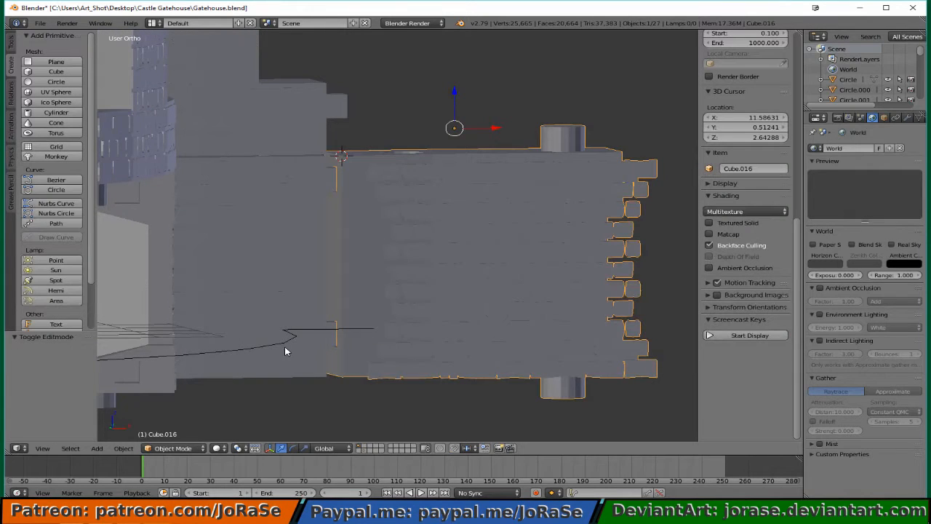
{"action": "key", "text": "ctrl+i"}
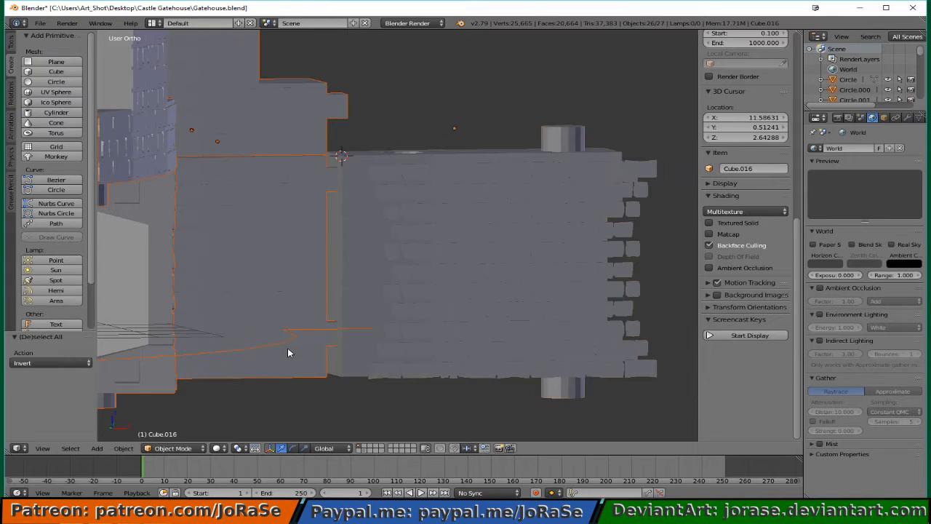
{"action": "key", "text": "h"}
{"action": "right_click", "coordinate": [347, 318]}
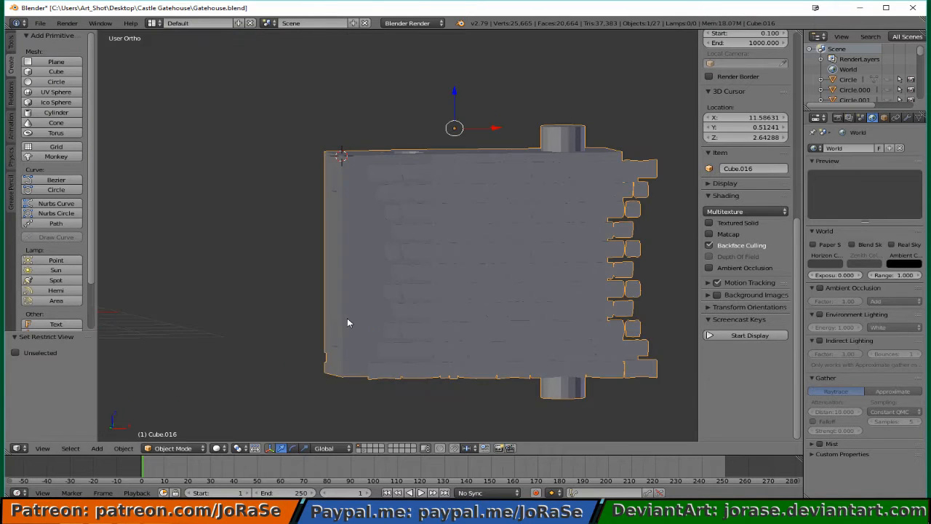
{"action": "key", "text": "Tab"}
- Fill the top four-sided face of the open back between the two uppermost vertices of each vertical edge
{"action": "middle_click_drag", "start_coordinate": [262, 311], "coordinate": [429, 340]}
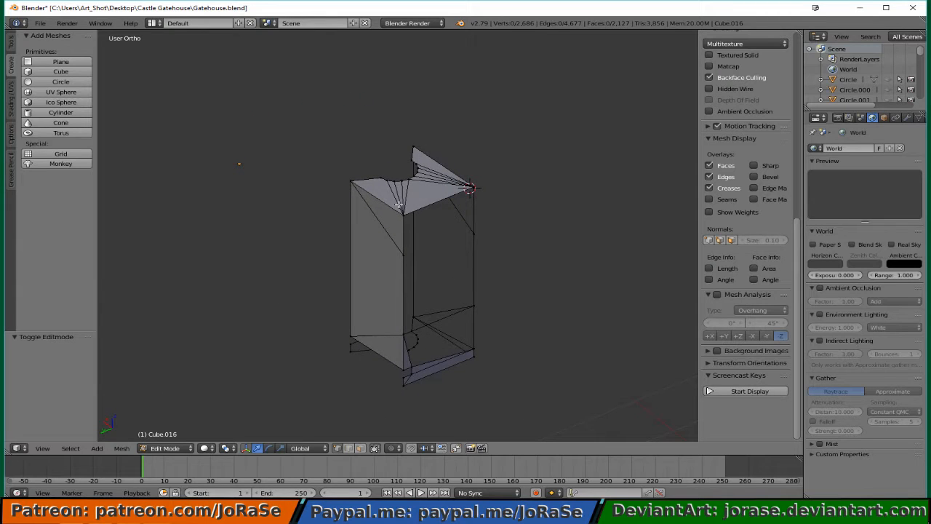
{"action": "right_click", "coordinate": [399, 262]}
{"action": "key", "text": "n"}
{"action": "right_click", "coordinate": [471, 191], "text": "shift"}
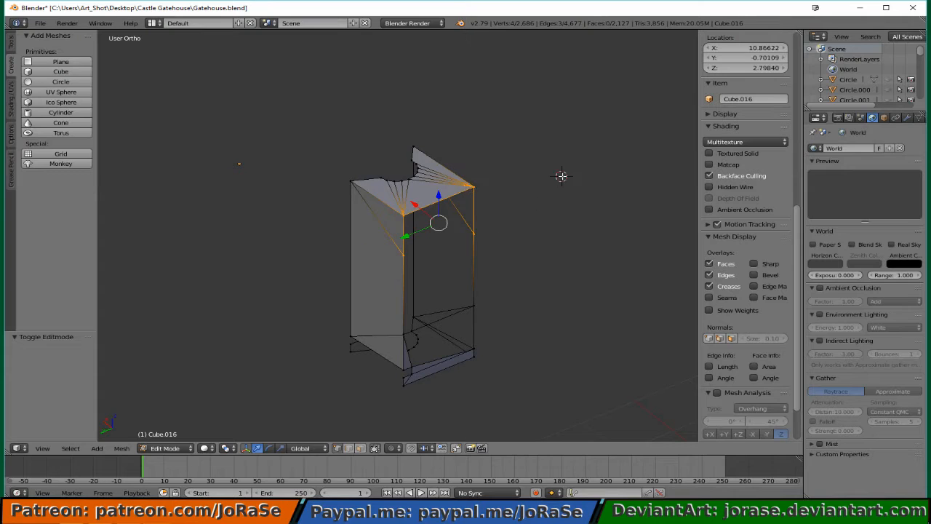
{"action": "key", "text": "f"}
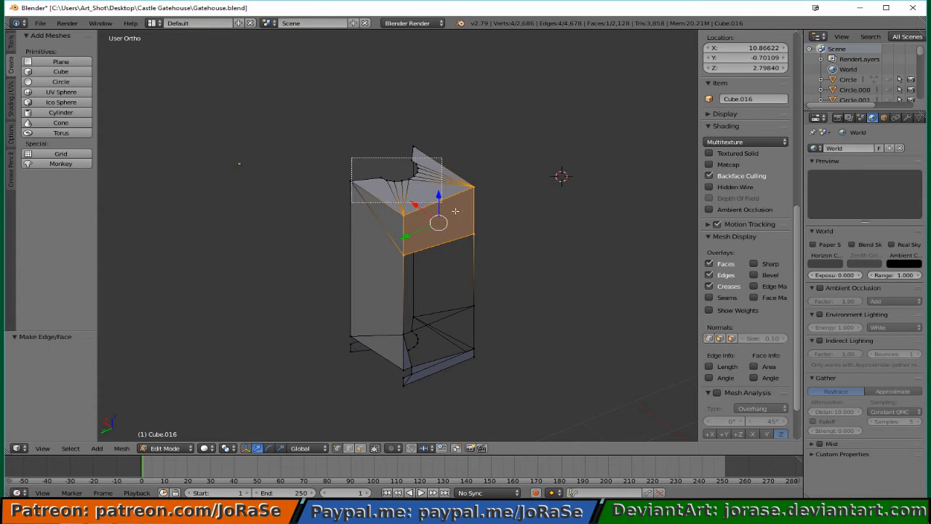
- Fill the middle four-sided face of the back, joining the next pair of vertices down both vertical edges
{"action": "right_click", "coordinate": [489, 227]}
{"action": "right_click", "coordinate": [471, 305], "text": "shift"}
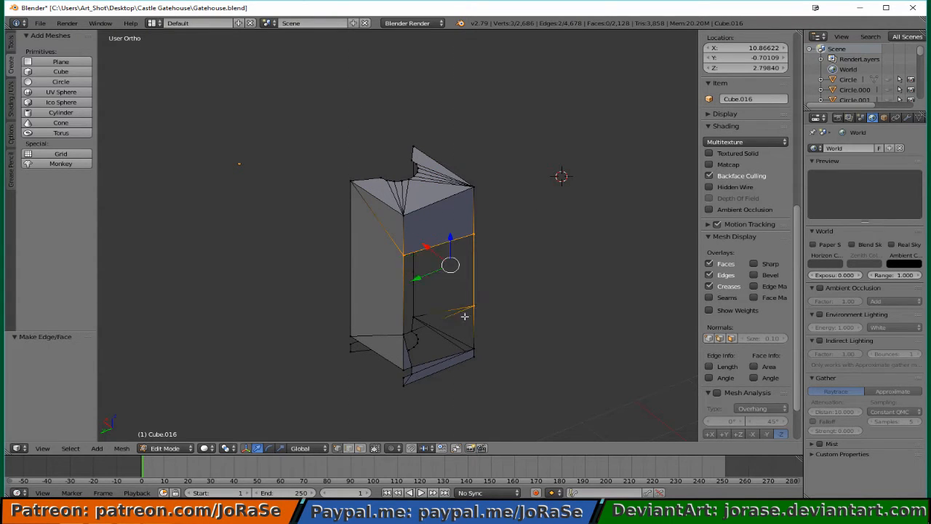
{"action": "right_click", "coordinate": [405, 337], "text": "shift"}
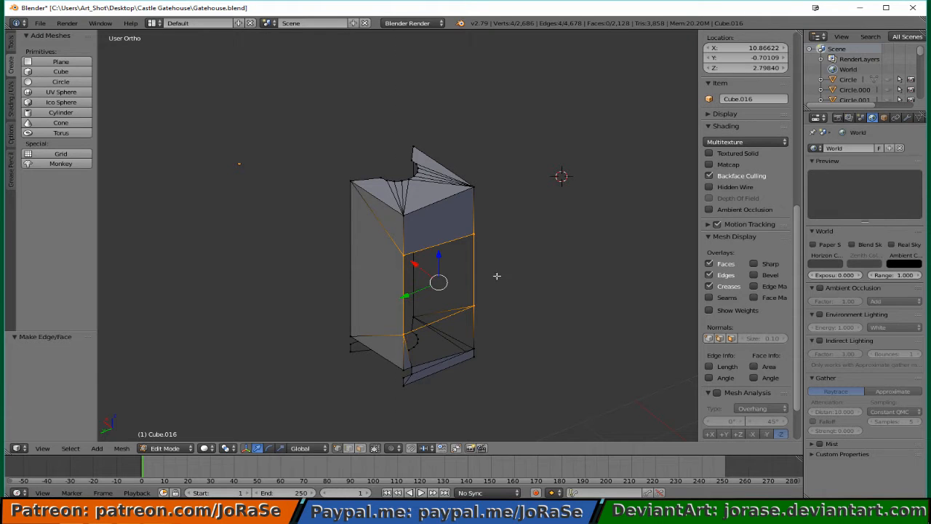
- Fill the lower four-sided face of the back, joining the middle face's lower edge to the vertices above the bottom strip
{"action": "key", "text": "b"}
{"action": "middle_click_drag", "start_coordinate": [378, 218], "coordinate": [496, 282]}
{"action": "right_click", "coordinate": [475, 347], "text": "shift"}
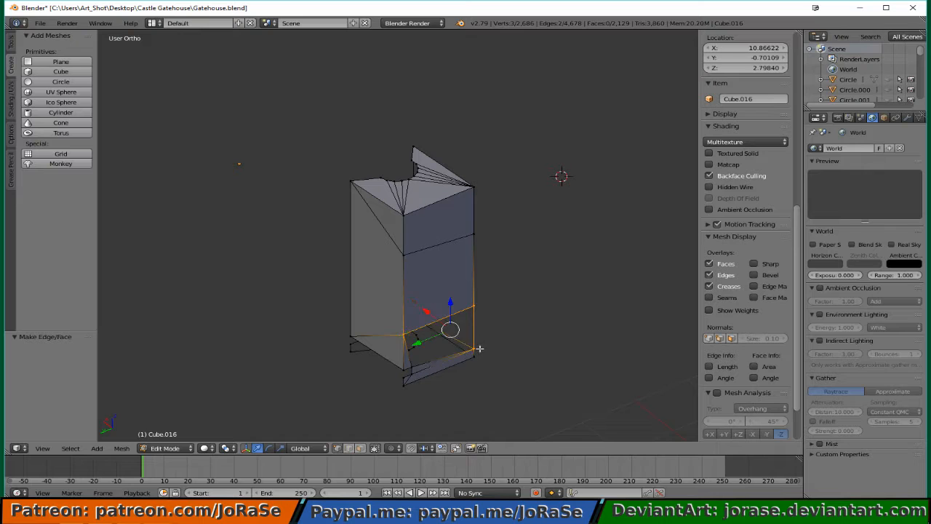
{"action": "key", "text": "b"}
{"action": "key", "text": "Escape"}
{"action": "right_click", "coordinate": [423, 366], "text": "shift"}
{"action": "middle_click_drag", "start_coordinate": [284, 262], "coordinate": [243, 242]}
{"action": "key", "text": "f"}
{"action": "key", "text": "a"}
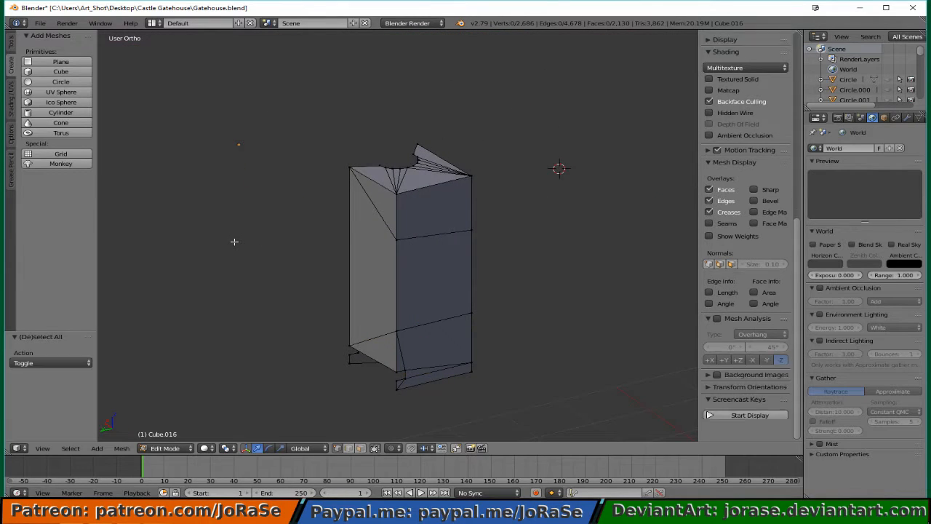
{"action": "middle_click_drag", "start_coordinate": [228, 285], "coordinate": [283, 217], "text": "shift"}
{"action": "scroll", "coordinate": [280, 222], "scroll_direction": "up", "scroll_amount": 2}
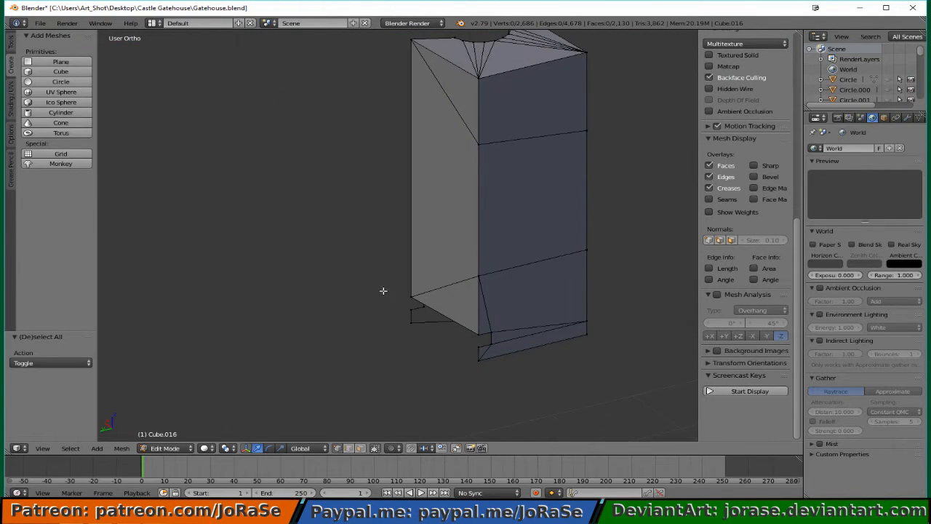
- Fill the underside of the upper overhang above the bottom groove with a four-sided face between the vertex pairs at both ends
{"action": "key", "text": "z"}
{"action": "left_click_drag", "start_coordinate": [400, 281], "coordinate": [442, 301]}
{"action": "key", "text": "b"}
{"action": "left_click_drag", "start_coordinate": [472, 334], "coordinate": [496, 339]}
{"action": "key", "text": "f"}
- Fill the recessed vertical wall of the bottom groove with a four-sided face joining the inner vertices at both ends
{"action": "key", "text": "b"}
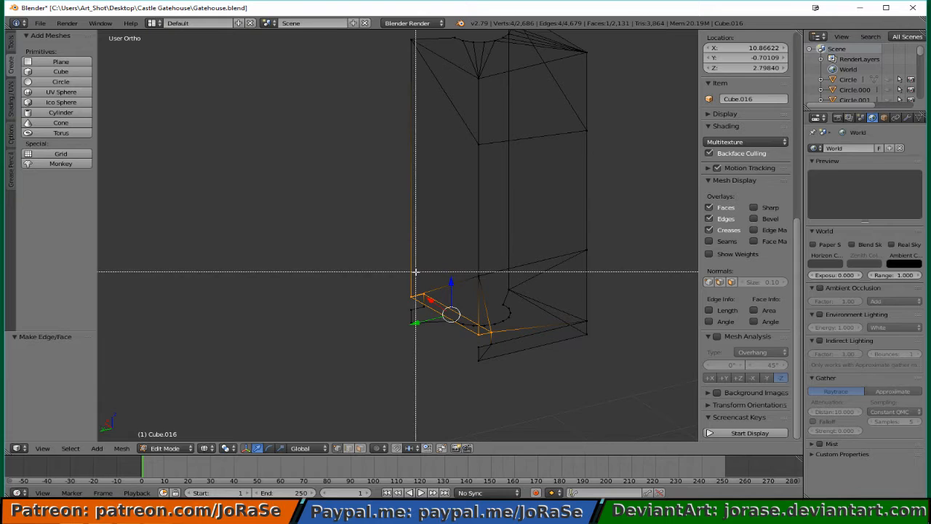
{"action": "middle_click_drag", "start_coordinate": [406, 275], "coordinate": [477, 356]}
{"action": "key", "text": "b"}
{"action": "key", "text": "b"}
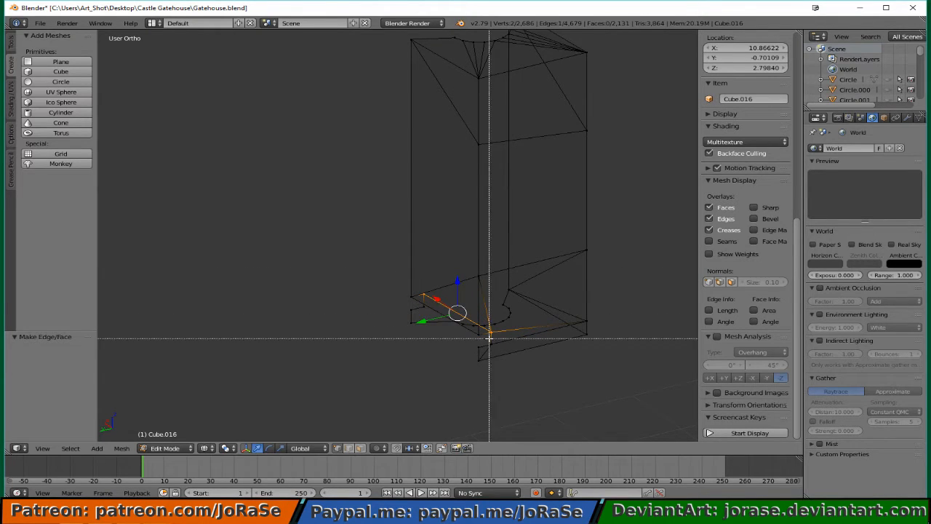
{"action": "left_click_drag", "start_coordinate": [488, 337], "coordinate": [491, 349]}
{"action": "key", "text": "b"}
{"action": "left_click_drag", "start_coordinate": [416, 302], "coordinate": [428, 314]}
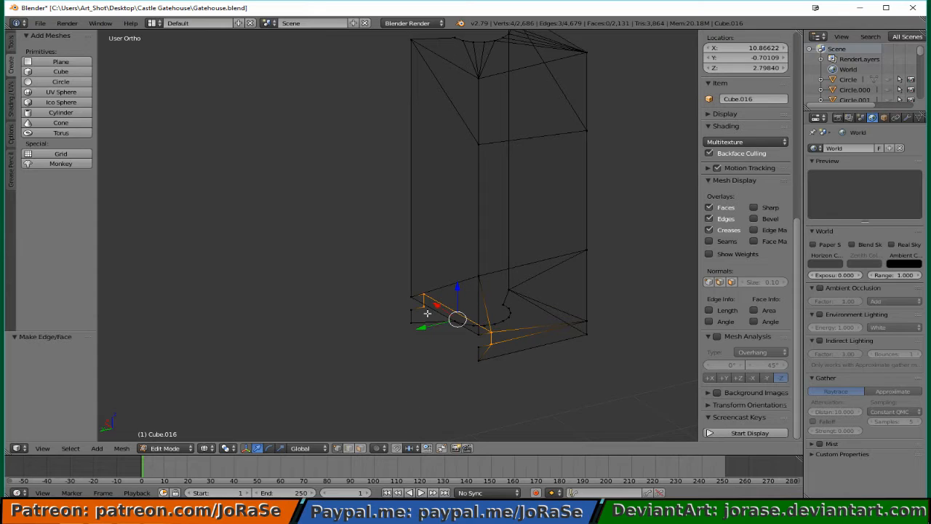
{"action": "key", "text": "f"}
- Fill the top ledge of the bottom strip with a four-sided face from the groove's lower inner vertices to the outer edge vertices
{"action": "key", "text": "b"}
{"action": "left_click_drag", "start_coordinate": [417, 280], "coordinate": [433, 292]}
{"action": "key", "text": "b"}
{"action": "middle_click_drag", "start_coordinate": [487, 317], "coordinate": [498, 335]}
{"action": "key", "text": "b"}
{"action": "left_click_drag", "start_coordinate": [477, 344], "coordinate": [481, 353]}
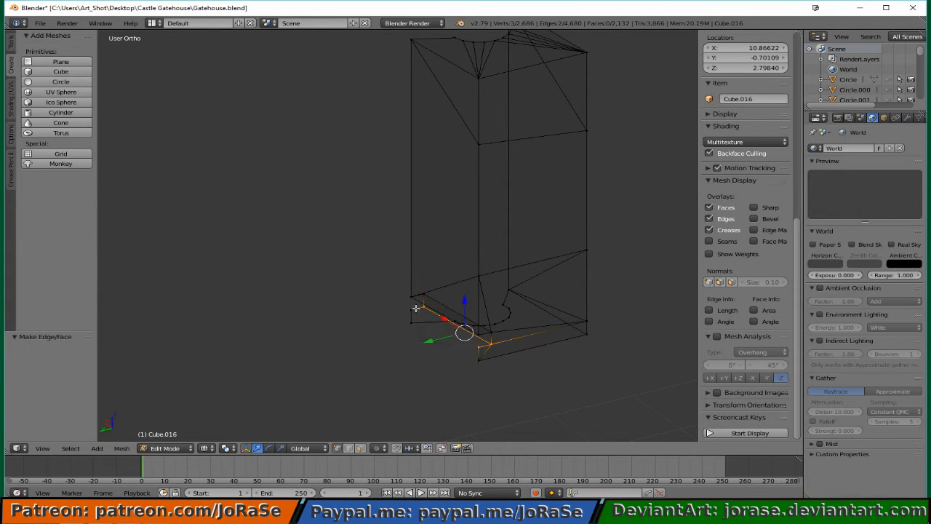
{"action": "key", "text": "b"}
{"action": "left_click_drag", "start_coordinate": [405, 304], "coordinate": [500, 342]}
{"action": "key", "text": "f"}
- Fill the outer vertical face of the bottom strip between the vertex pairs at its two ends and clear the selection
{"action": "key", "text": "b"}
{"action": "middle_click_drag", "start_coordinate": [500, 342], "coordinate": [506, 344]}
{"action": "key", "text": "b"}
{"action": "left_click_drag", "start_coordinate": [469, 350], "coordinate": [498, 371]}
{"action": "key", "text": "b"}
{"action": "left_click_drag", "start_coordinate": [397, 320], "coordinate": [414, 336]}
{"action": "key", "text": "f"}
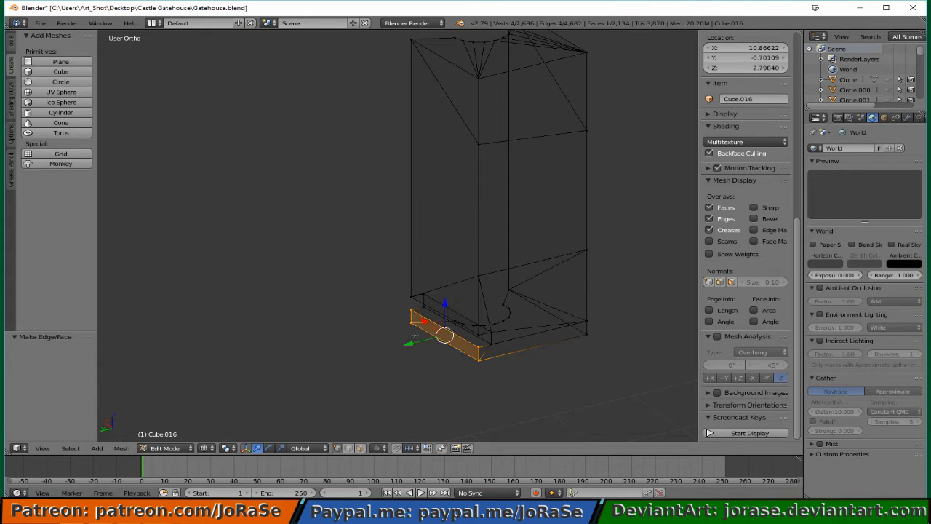
{"action": "key", "text": "a"}
- Select the boundary loop of the open underside in solid view and hide all the other geometry
{"action": "mouse_move", "coordinate": [438, 322]}
{"action": "middle_mouse_down"}
{"action": "mouse_move", "coordinate": [382, 296]}
{"action": "mouse_move", "coordinate": [376, 276]}
{"action": "mouse_move", "coordinate": [427, 260]}
{"action": "mouse_move", "coordinate": [423, 231]}
{"action": "mouse_move", "coordinate": [404, 287]}
{"action": "middle_mouse_up"}
{"action": "key", "text": "z"}
{"action": "right_click", "coordinate": [452, 303], "text": "alt"}
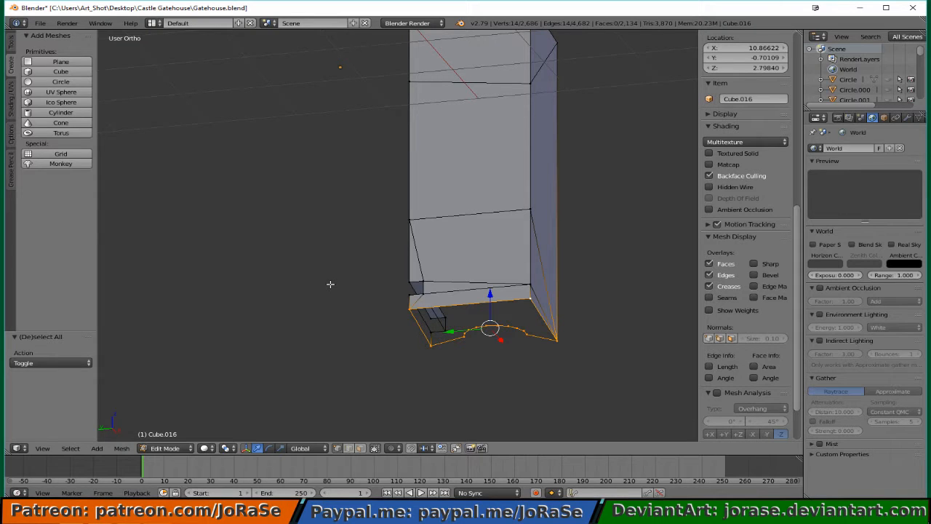
{"action": "key", "text": "a"}
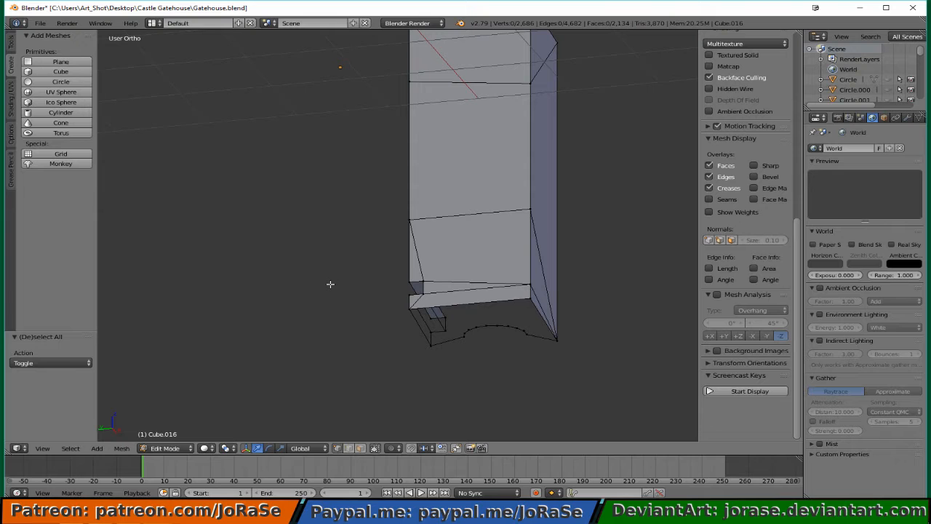
{"action": "right_click", "coordinate": [464, 306]}
{"action": "key", "text": "a"}
{"action": "right_click", "coordinate": [419, 330], "text": "alt"}
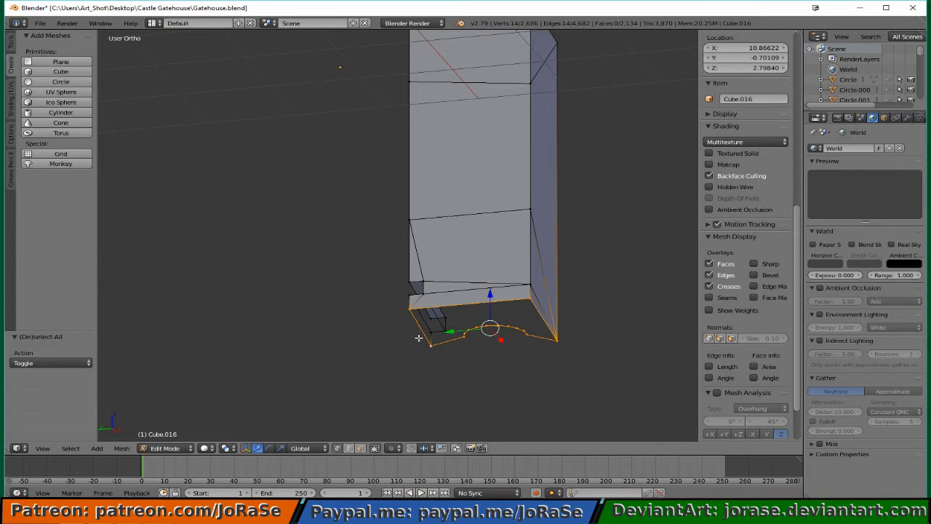
{"action": "key", "text": "ctrl+i"}
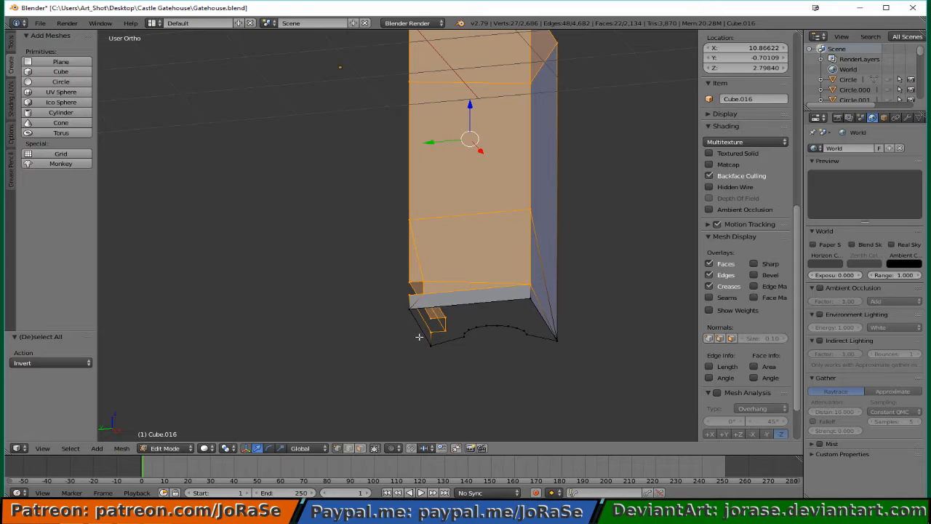
{"action": "key", "text": "h"}
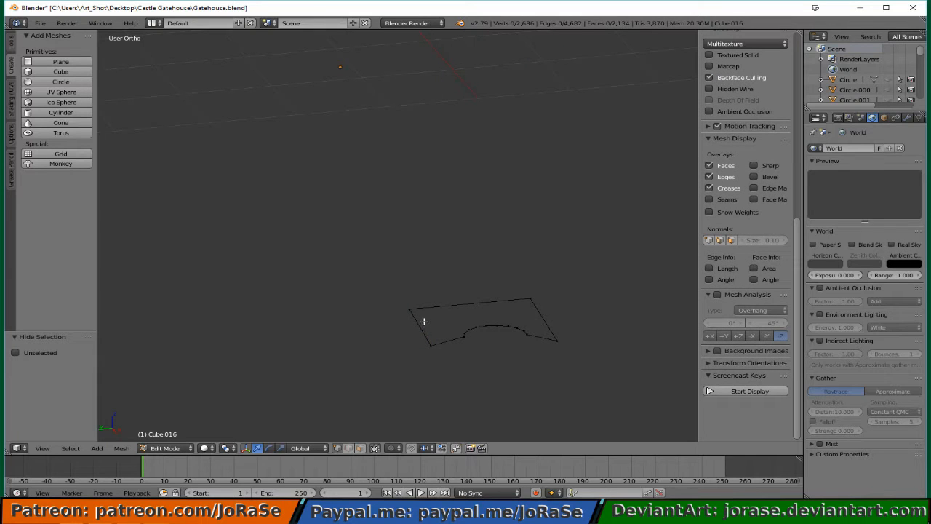
- Fill a four-sided face between the left side edge of the underside outline and the first two vertices of the arc
{"action": "key", "text": "b"}
{"action": "left_click_drag", "start_coordinate": [399, 294], "coordinate": [437, 379]}
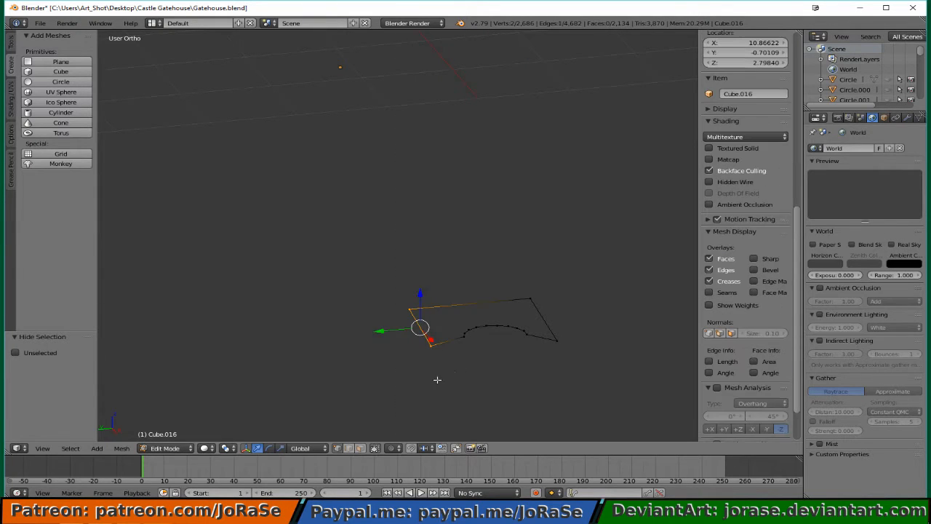
{"action": "middle_click_drag", "start_coordinate": [437, 379], "coordinate": [461, 328]}
{"action": "key", "text": "b"}
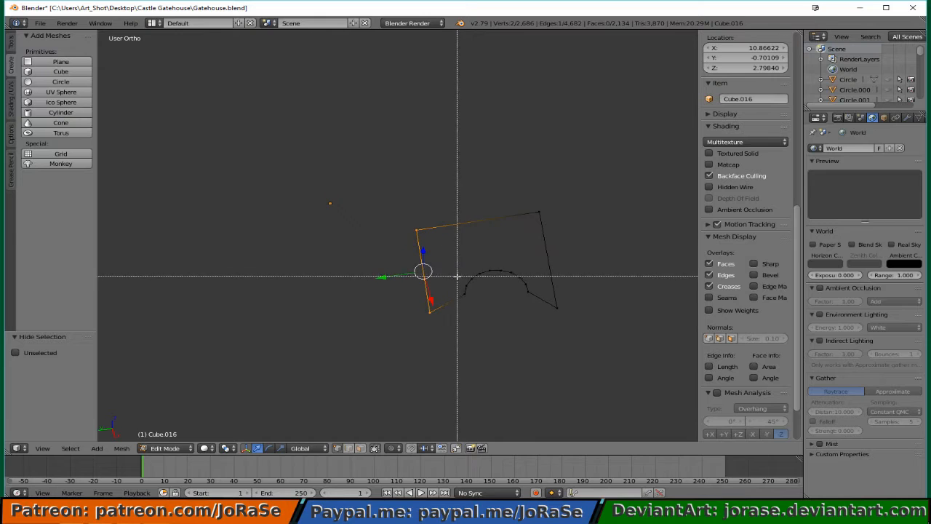
{"action": "left_click_drag", "start_coordinate": [458, 281], "coordinate": [465, 304]}
{"action": "key", "text": "f"}
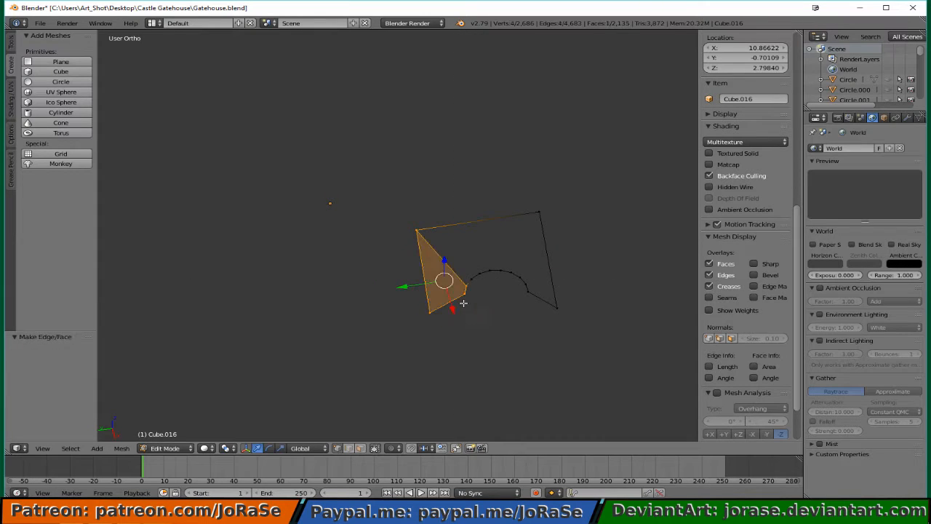
- Fill two triangular faces fanning from the upper left corner of the outline to the next two arc segments
{"action": "key", "text": "b"}
{"action": "middle_click_drag", "start_coordinate": [405, 292], "coordinate": [479, 323]}
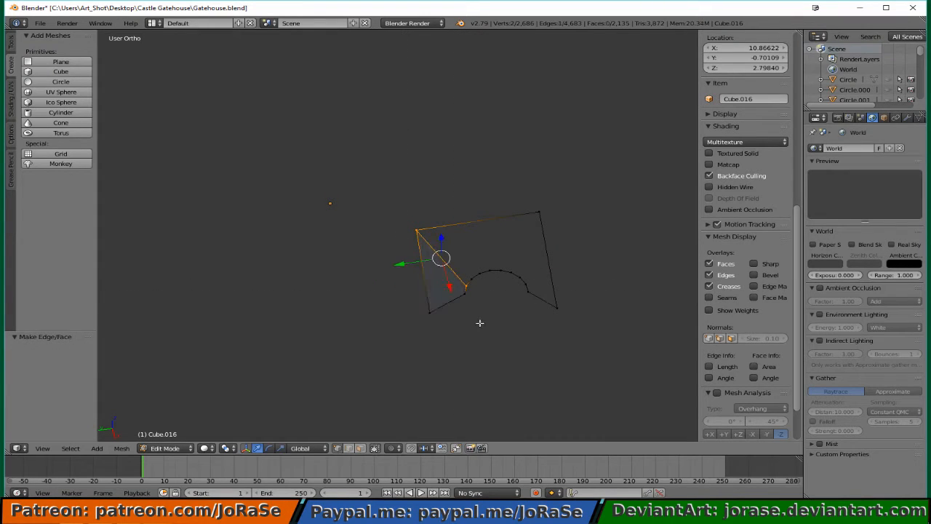
{"action": "right_click", "coordinate": [473, 281], "text": "shift"}
{"action": "key", "text": "f"}
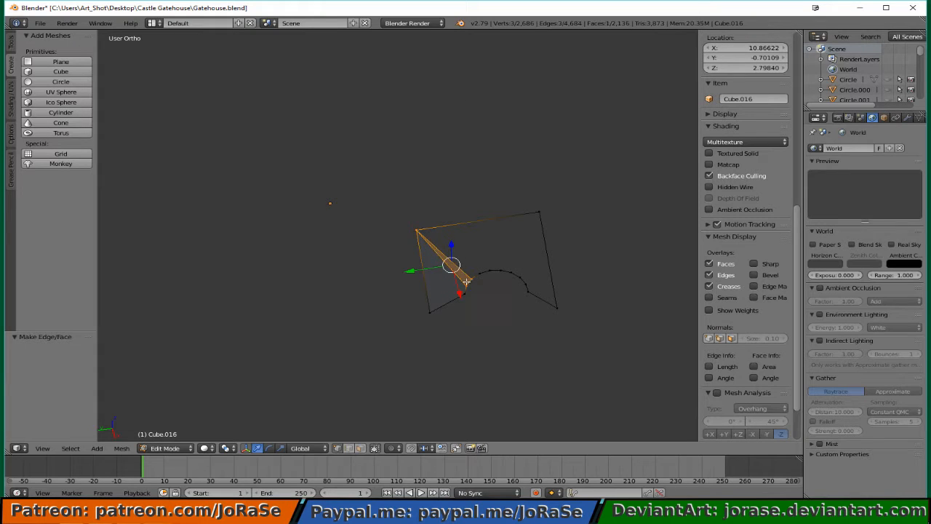
{"action": "right_click", "coordinate": [471, 290], "text": "shift"}
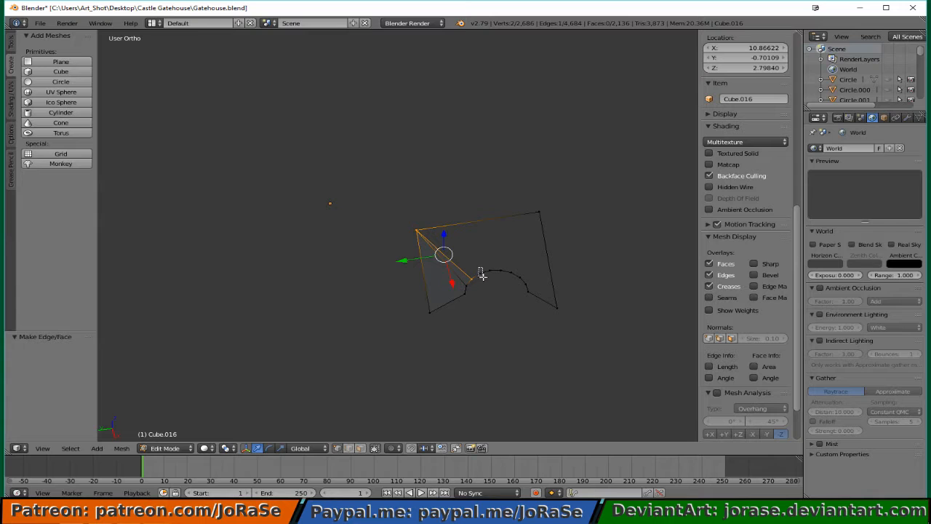
{"action": "right_click", "coordinate": [480, 271], "text": "shift"}
{"action": "key", "text": "f"}
{"action": "key", "text": "a"}
- Fill a four-sided face between the right side edge of the outline and the nearest two arc vertices
{"action": "key", "text": "b"}
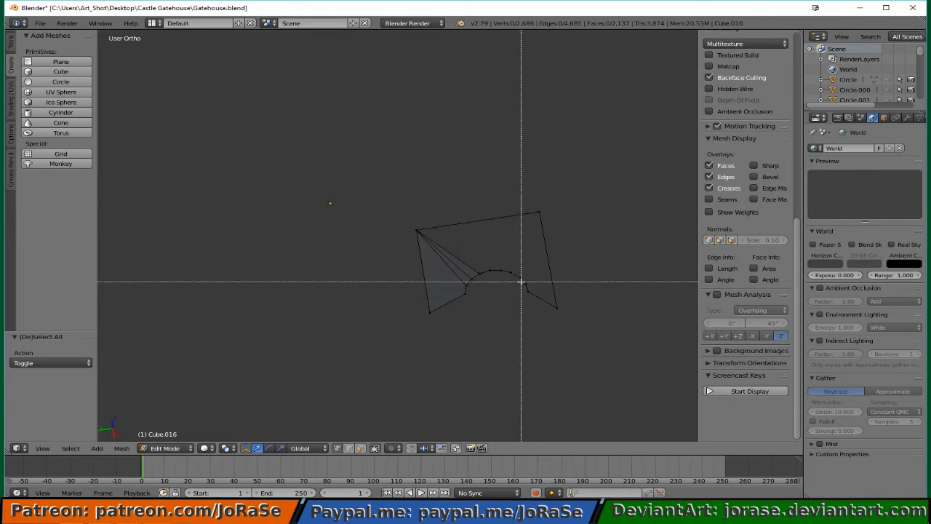
{"action": "left_click_drag", "start_coordinate": [519, 280], "coordinate": [575, 331]}
{"action": "key", "text": "b"}
{"action": "left_click_drag", "start_coordinate": [536, 197], "coordinate": [547, 219]}
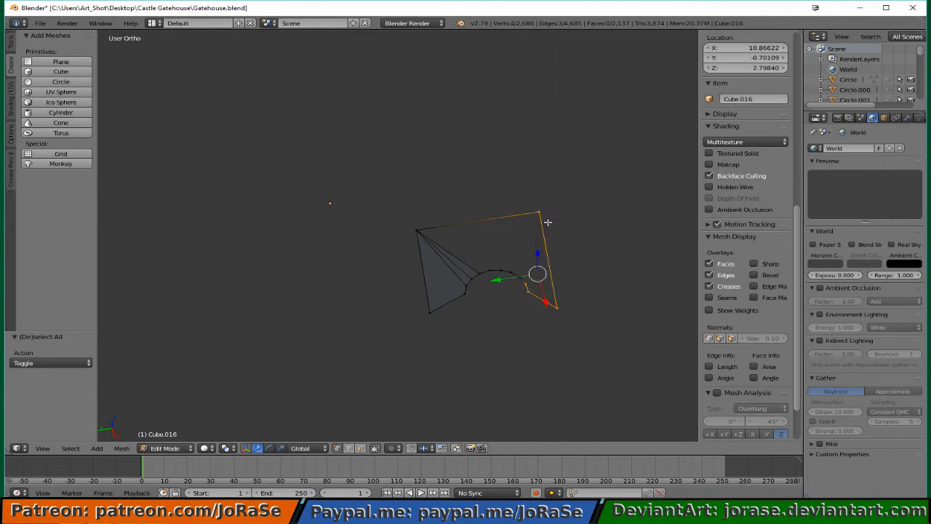
{"action": "key", "text": "f"}
- Fill three triangular faces fanning from the upper right corner of the outline to the next three arc segments
{"action": "key", "text": "b"}
{"action": "left_click_drag", "start_coordinate": [518, 291], "coordinate": [573, 338]}
{"action": "middle_click_drag", "start_coordinate": [573, 338], "coordinate": [580, 342]}
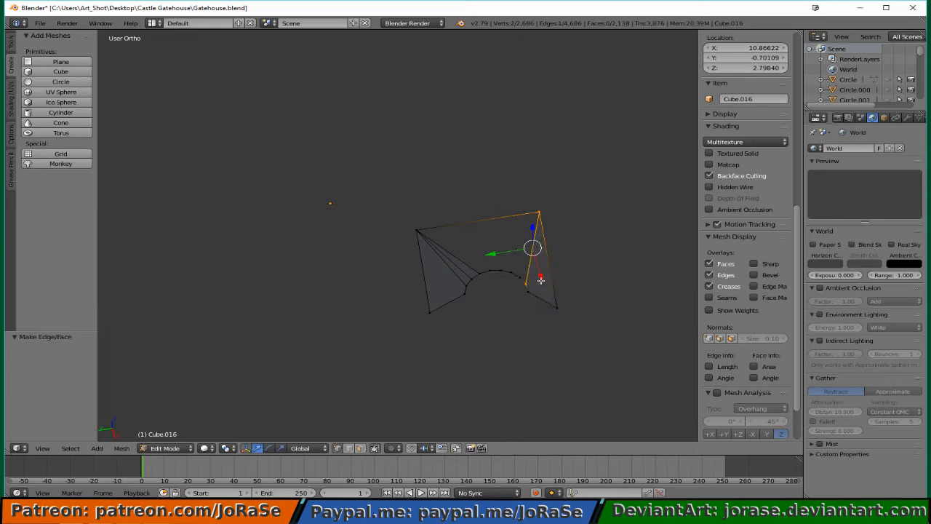
{"action": "key", "text": "b"}
{"action": "left_click_drag", "start_coordinate": [512, 268], "coordinate": [524, 280]}
{"action": "key", "text": "f"}
{"action": "key", "text": "b"}
{"action": "middle_click_drag", "start_coordinate": [523, 280], "coordinate": [534, 289]}
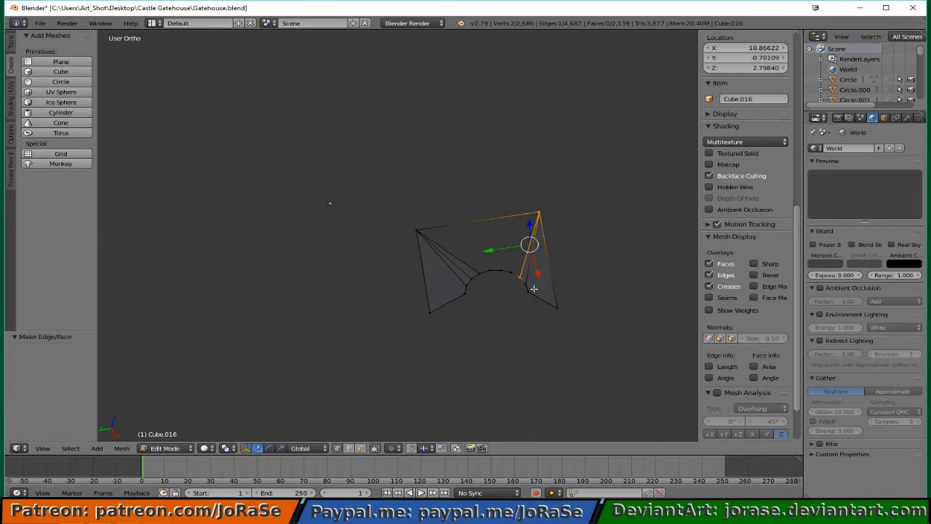
{"action": "key", "text": "b"}
{"action": "left_click_drag", "start_coordinate": [507, 267], "coordinate": [516, 277]}
{"action": "key", "text": "f"}
{"action": "key", "text": "b"}
{"action": "middle_click_drag", "start_coordinate": [519, 272], "coordinate": [529, 285]}
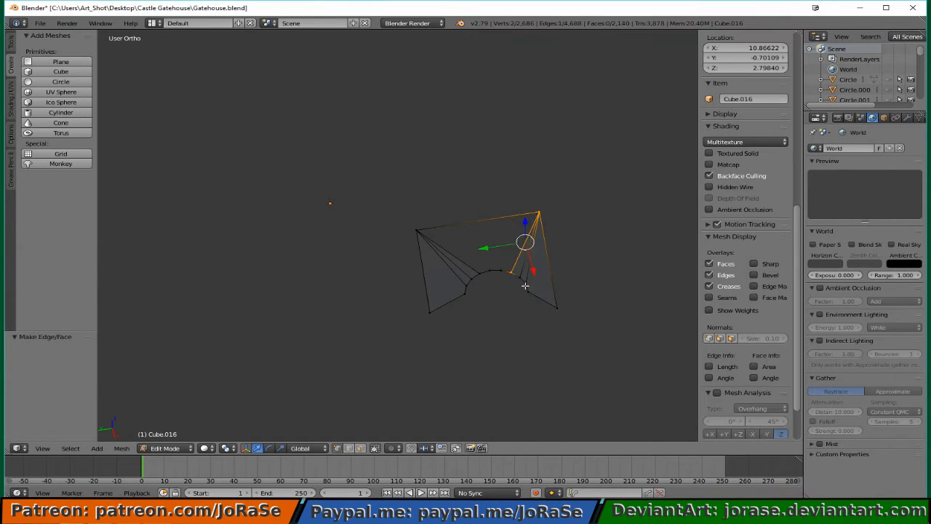
{"action": "key", "text": "b"}
{"action": "left_click_drag", "start_coordinate": [495, 269], "coordinate": [508, 282]}
{"action": "key", "text": "f"}
- Fill the central four-sided face between the outline's two upper corners and the top segment of the arc
{"action": "key", "text": "b"}
{"action": "middle_click_drag", "start_coordinate": [517, 274], "coordinate": [529, 285]}
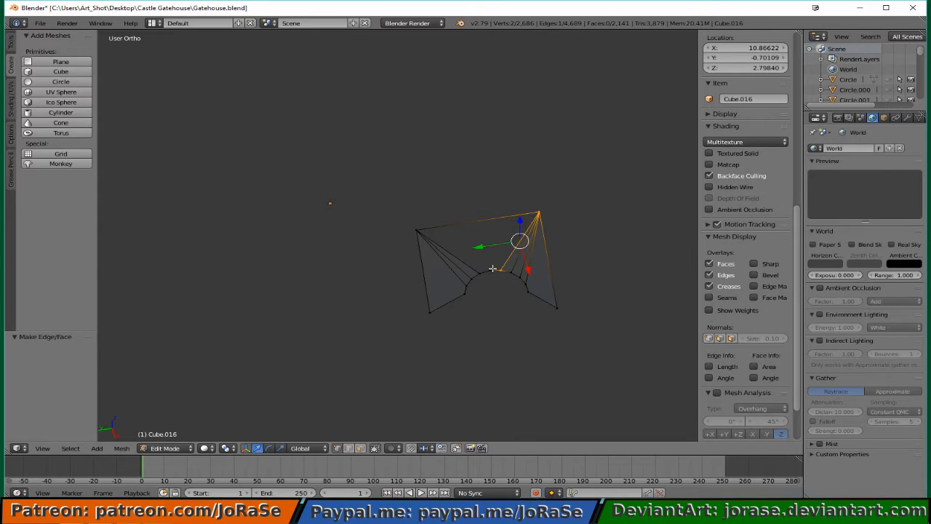
{"action": "key", "text": "b"}
{"action": "left_click_drag", "start_coordinate": [485, 264], "coordinate": [496, 277]}
{"action": "key", "text": "b"}
{"action": "left_click_drag", "start_coordinate": [389, 218], "coordinate": [422, 240]}
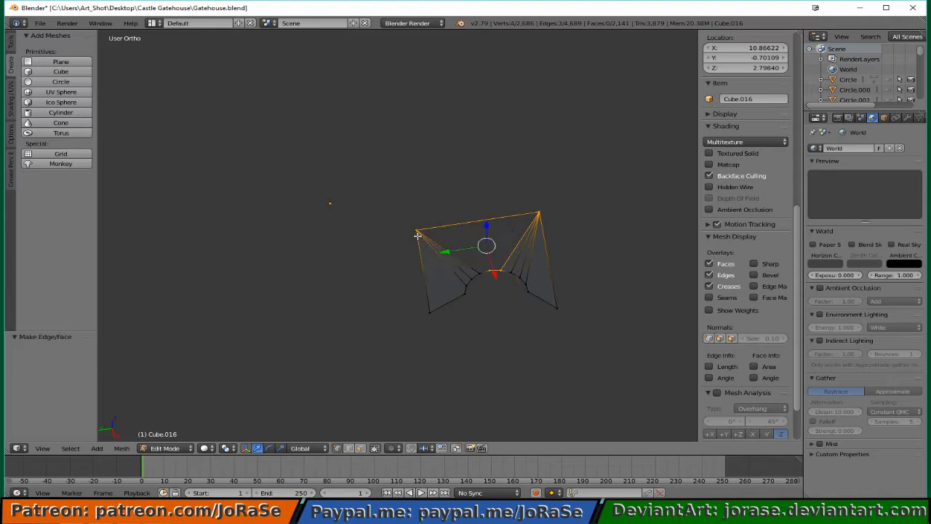
{"action": "key", "text": "f"}
- Fill the remaining triangular gap between the upper left corner and the arc segment beside the central face, then clear the selection
{"action": "key", "text": "b"}
{"action": "middle_click_drag", "start_coordinate": [494, 194], "coordinate": [558, 291]}
{"action": "key", "text": "b"}
{"action": "left_click_drag", "start_coordinate": [464, 264], "coordinate": [480, 278]}
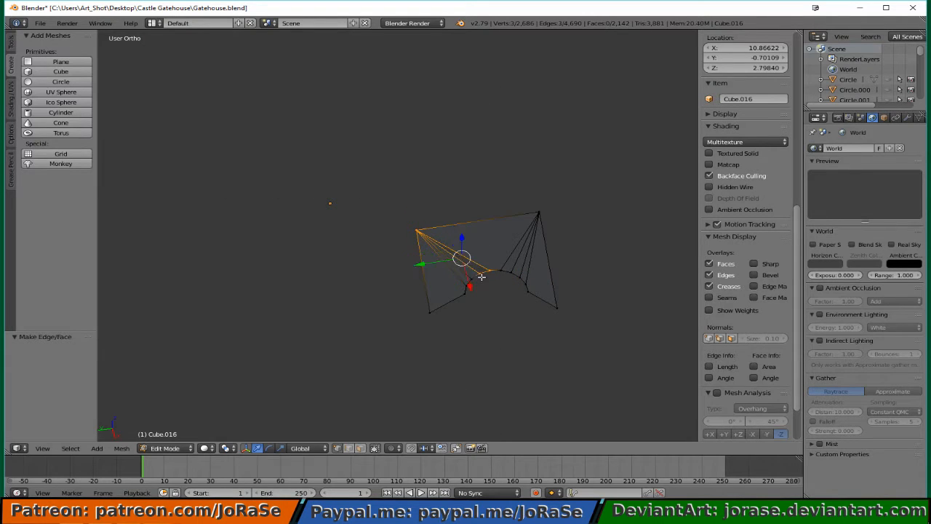
{"action": "key", "text": "f"}
{"action": "key", "text": "a"}
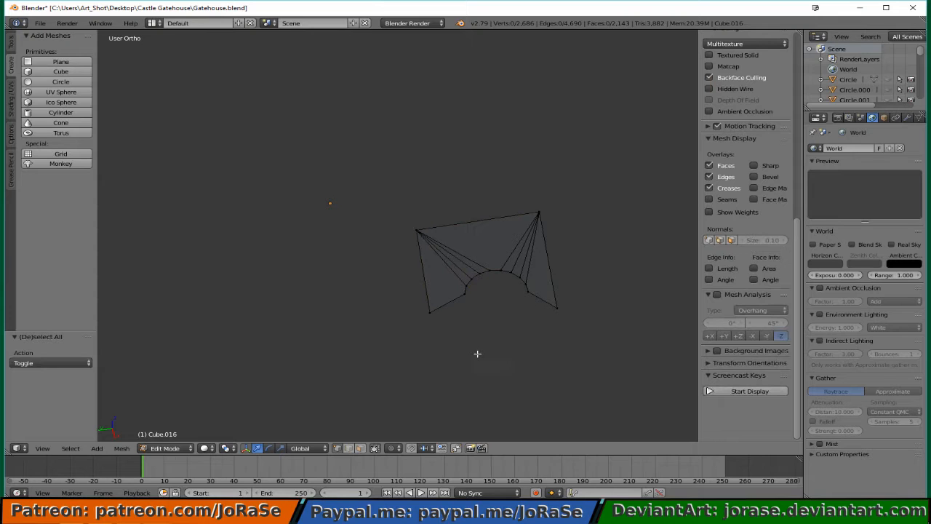
- Reveal all the hidden geometry of the wall mesh and clear the selection
{"action": "key", "text": "alt+h"}
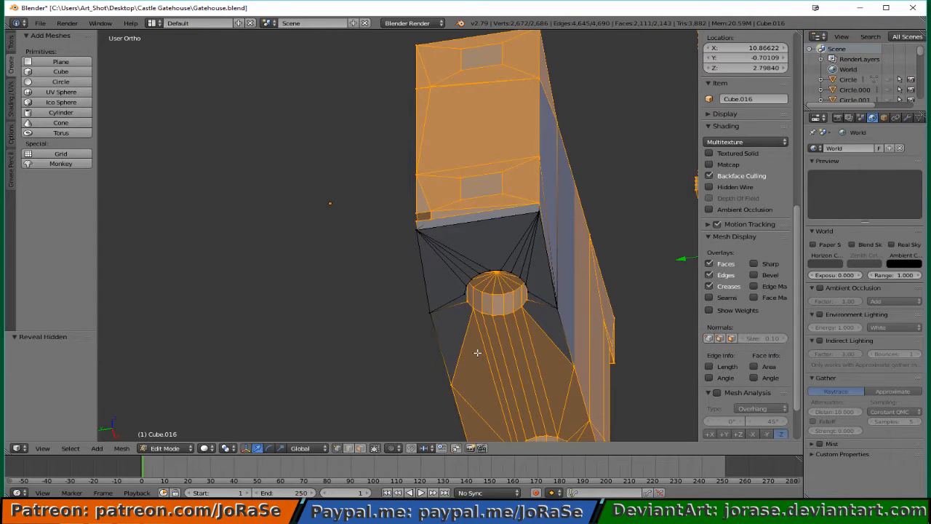
{"action": "key", "text": "a"}
{"action": "middle_click_drag", "start_coordinate": [502, 313], "coordinate": [551, 405]}
{"action": "scroll", "coordinate": [588, 352], "scroll_direction": "down", "scroll_amount": 6}
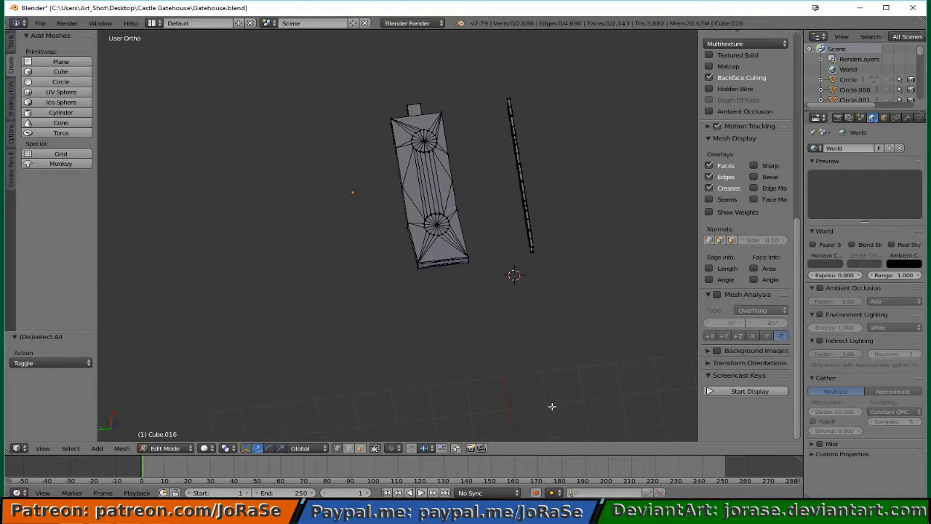
- Select the left end of the wall section in top wireframe view and move it about 0.092 along Y to straighten the walls
{"action": "key", "text": "KP_7"}
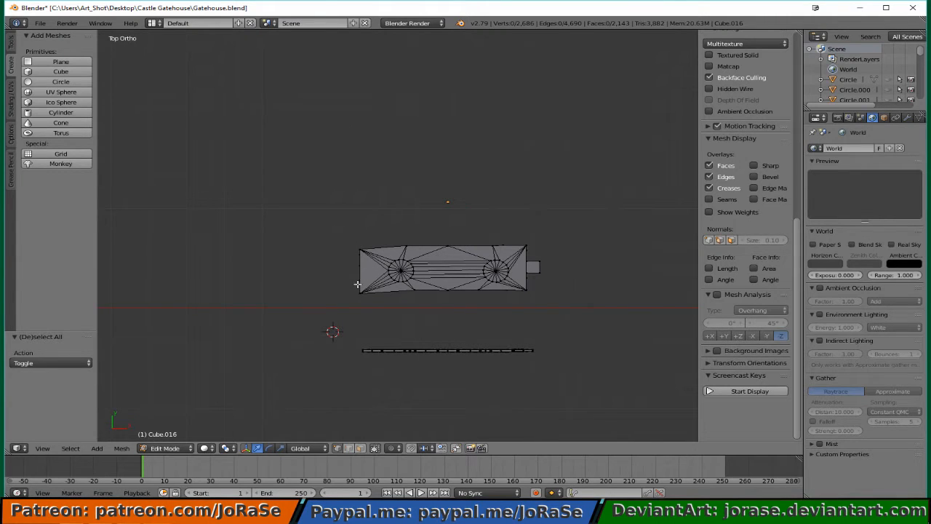
{"action": "key", "text": "z"}
{"action": "key", "text": "b"}
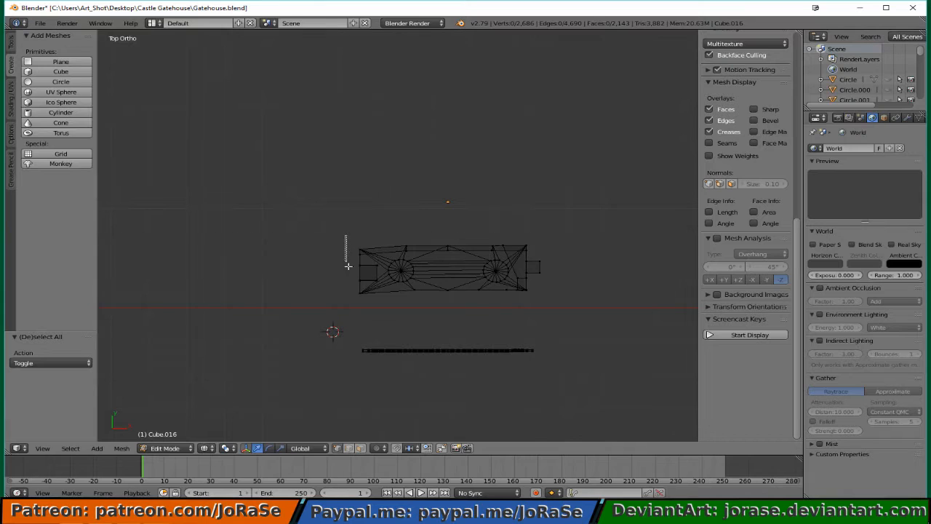
{"action": "left_click_drag", "start_coordinate": [345, 234], "coordinate": [380, 318]}
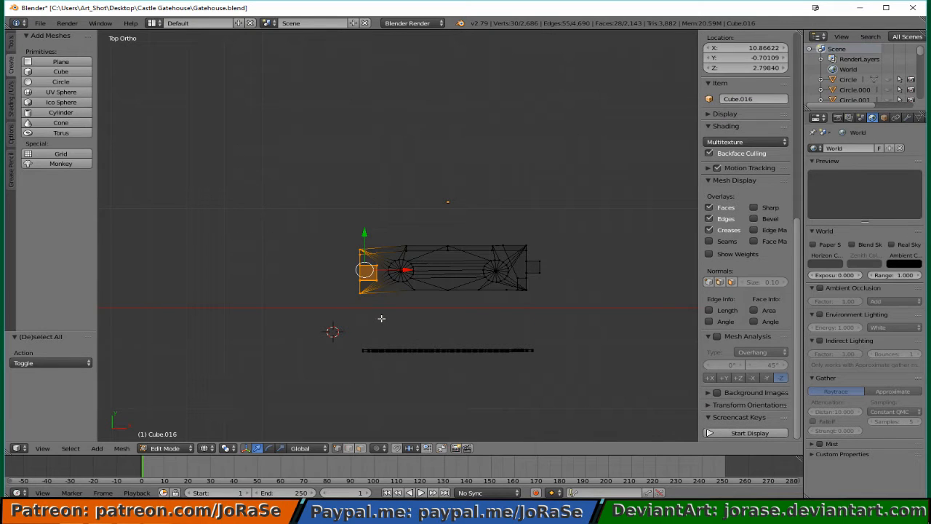
{"action": "key", "text": "g"}
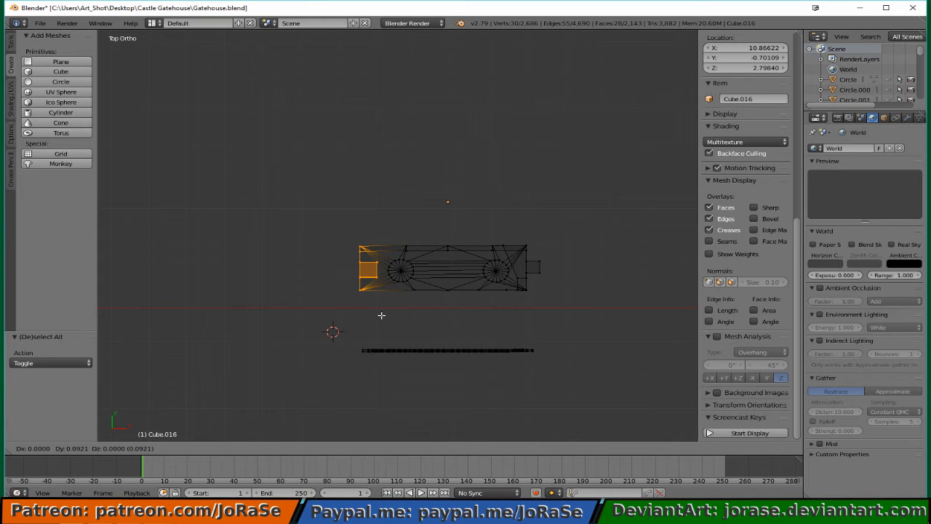
{"action": "left_click", "coordinate": [381, 314]}
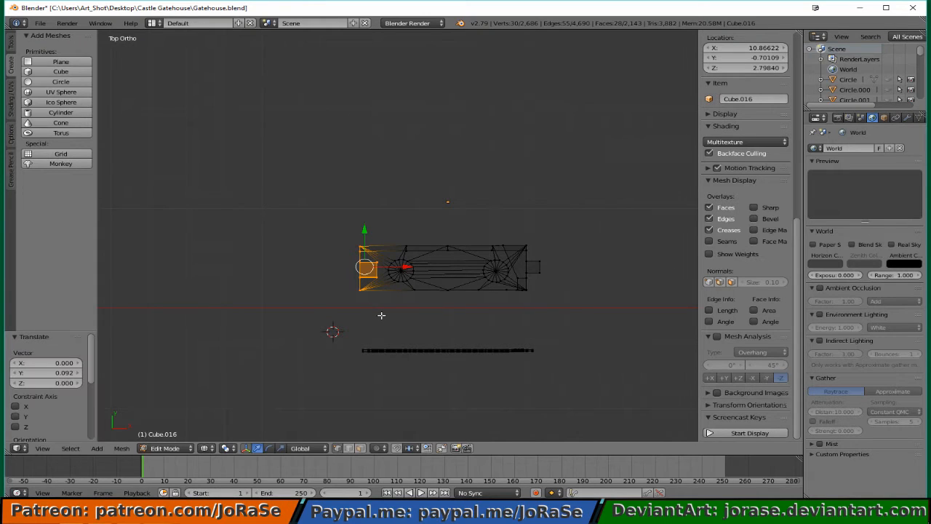
{"action": "key", "text": "g"}
{"action": "left_click", "coordinate": [381, 314]}
{"action": "key", "text": "a"}
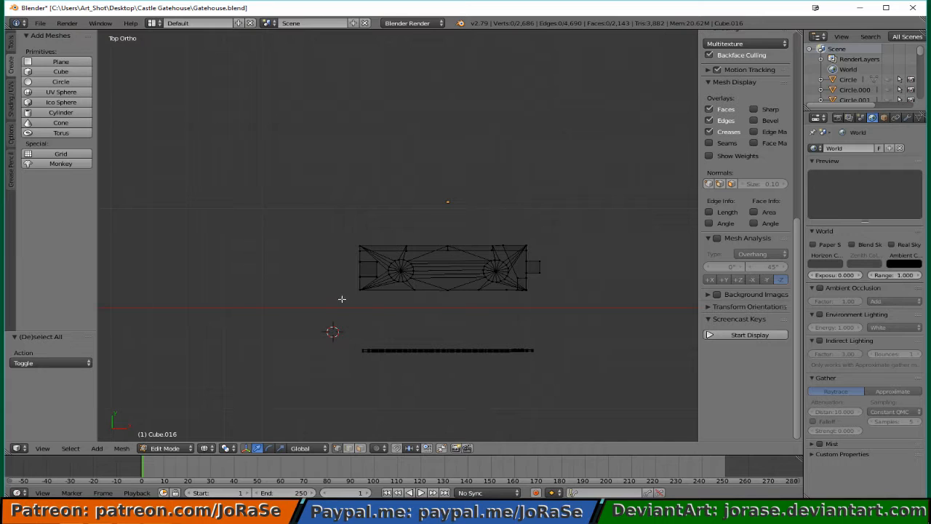
- Flatten the front vertices of the wall section by scaling them to 0 along Y in top view, then clear the selection
{"action": "key", "text": "b"}
{"action": "left_click_drag", "start_coordinate": [337, 288], "coordinate": [557, 310]}
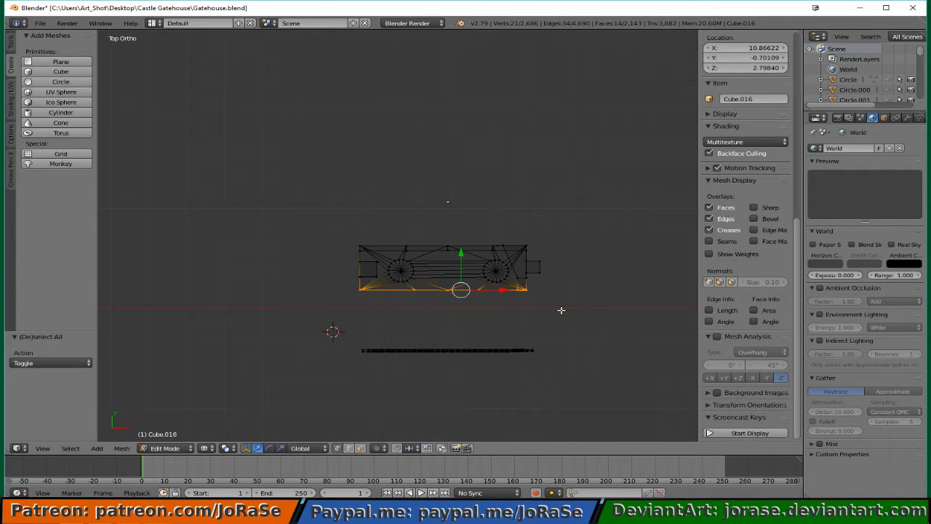
{"action": "type", "text": "sy"}
{"action": "type", "text": "0"}
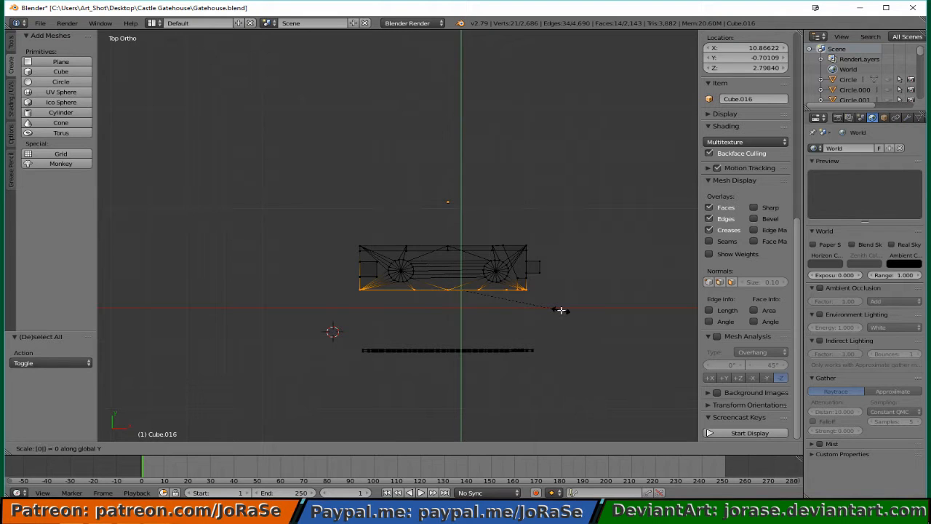
{"action": "key", "text": "Return"}
{"action": "key", "text": "a"}
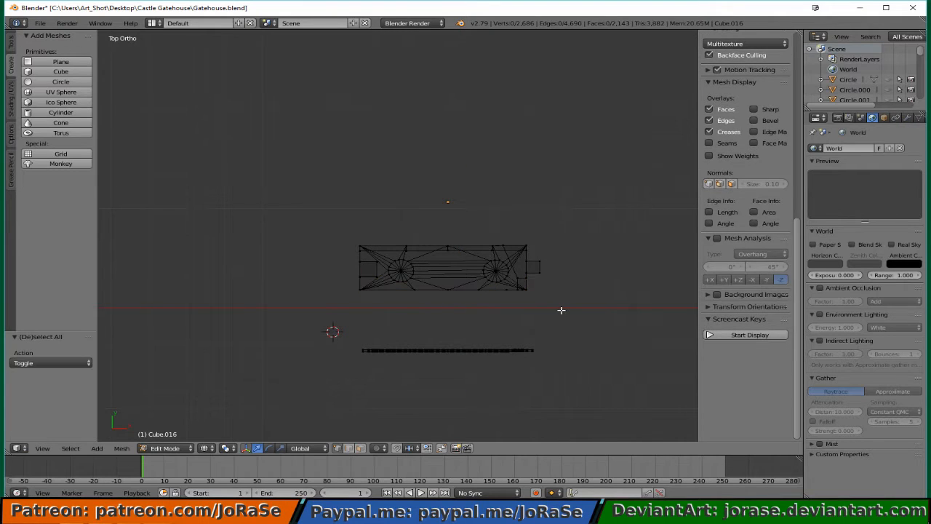
- Select the separate brick layer and move it about 1.843 along Y onto the front of the wall section
{"action": "key", "text": "b"}
{"action": "left_click_drag", "start_coordinate": [340, 321], "coordinate": [572, 388]}
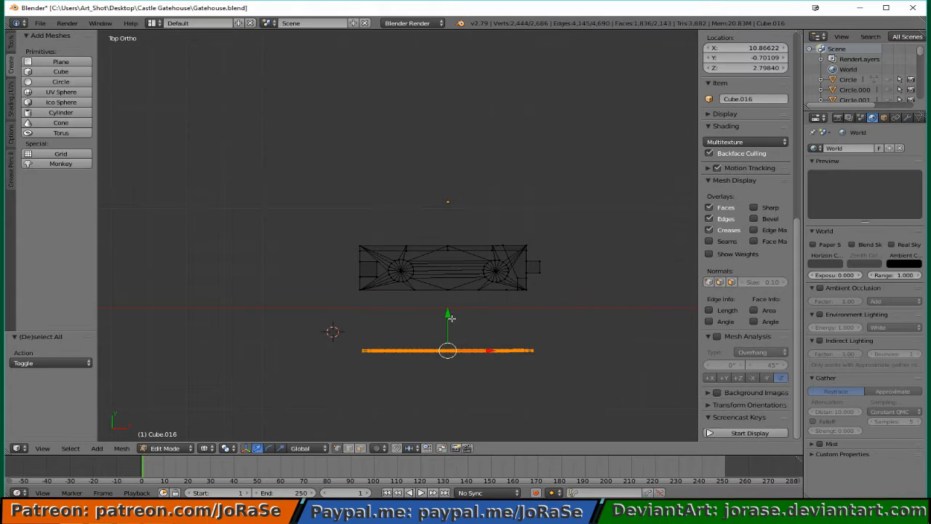
{"action": "left_click_drag", "start_coordinate": [448, 315], "coordinate": [427, 253]}
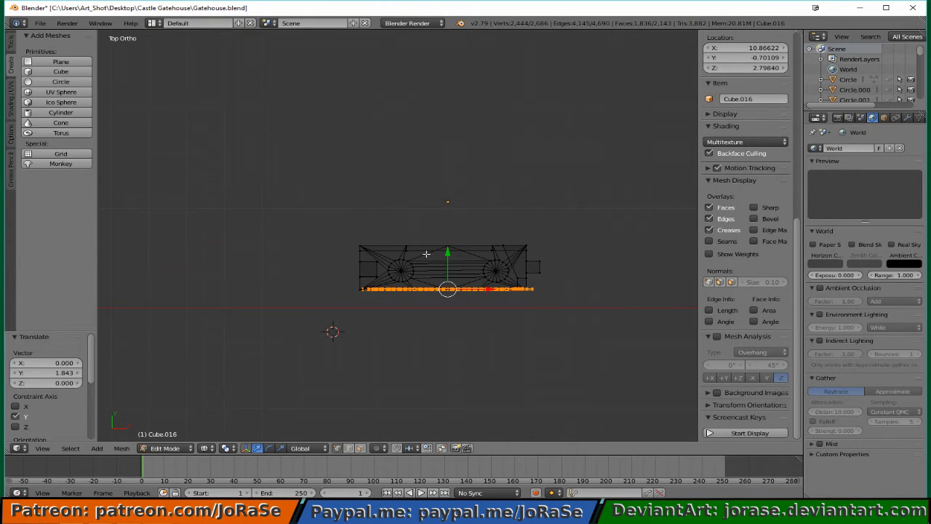
- Examine the wall section with its brick layer from the front and from the open end, in solid and mesh display
{"action": "key", "text": "KP_1"}
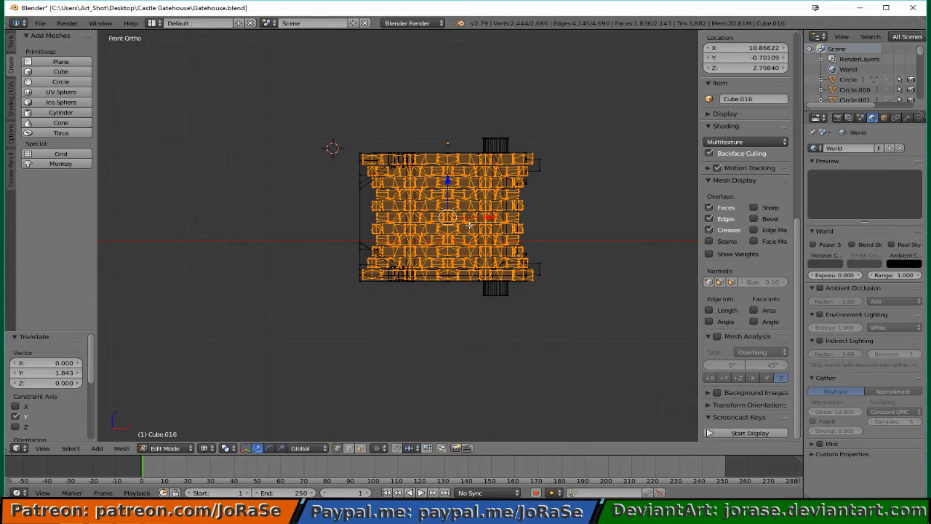
{"action": "key", "text": "Tab"}
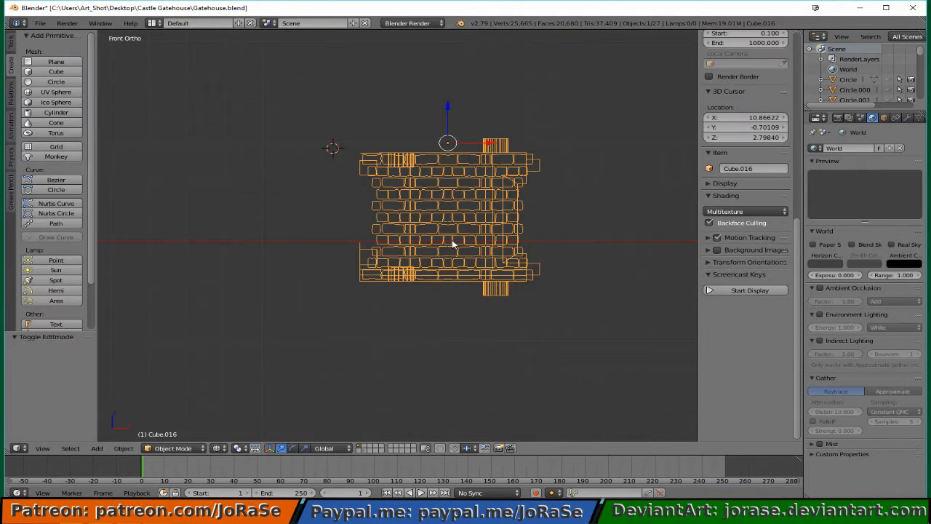
{"action": "middle_click_drag", "start_coordinate": [301, 231], "coordinate": [345, 258]}
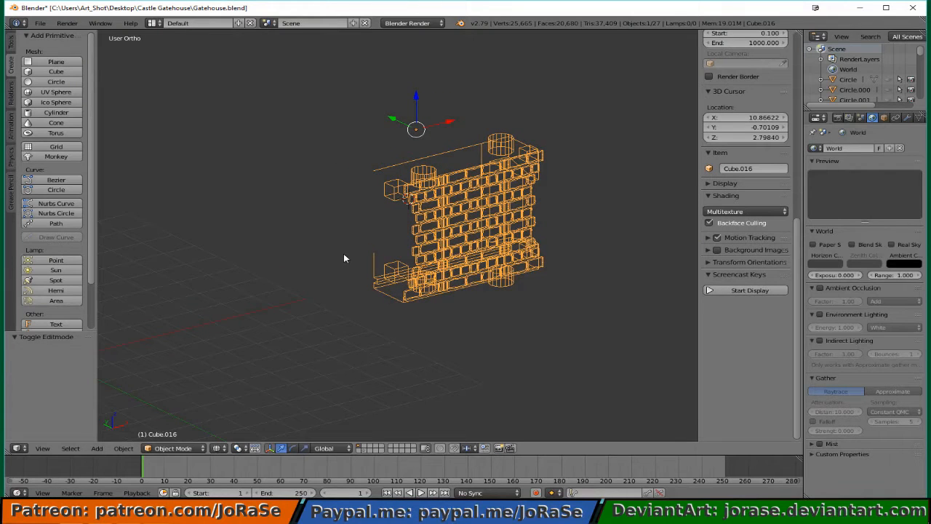
{"action": "key", "text": "z"}
{"action": "mouse_move", "coordinate": [337, 254]}
{"action": "middle_mouse_down"}
{"action": "mouse_move", "coordinate": [290, 251]}
{"action": "mouse_move", "coordinate": [416, 276]}
{"action": "mouse_move", "coordinate": [358, 285]}
{"action": "middle_mouse_up"}
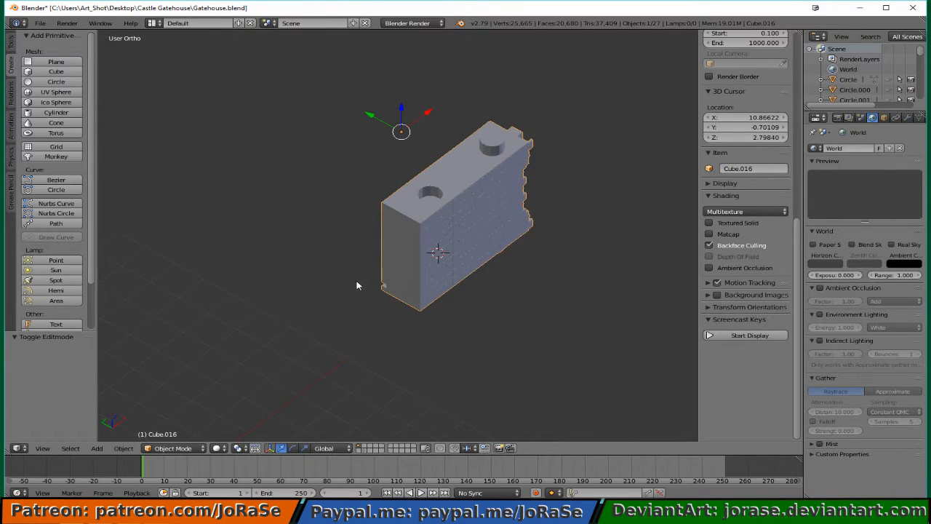
{"action": "key", "text": "Tab"}
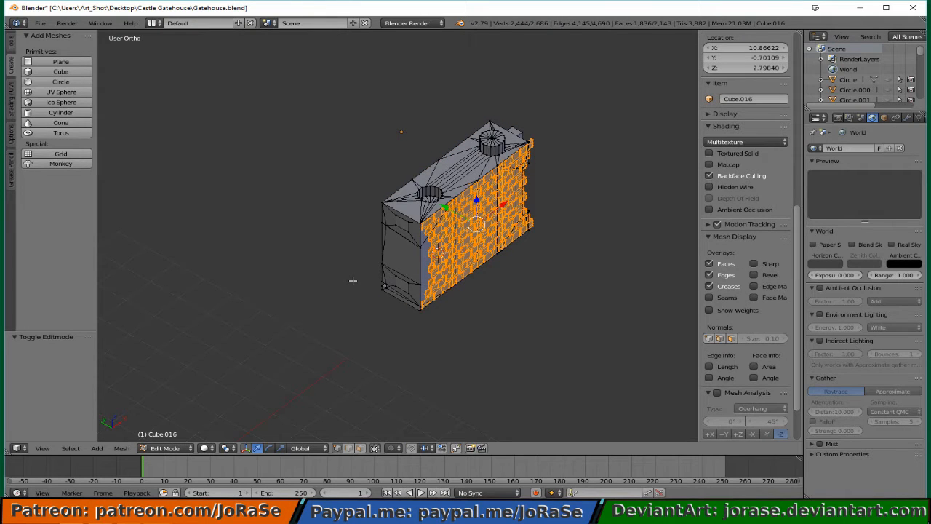
{"action": "scroll", "coordinate": [353, 280], "scroll_direction": "up", "scroll_amount": 6}
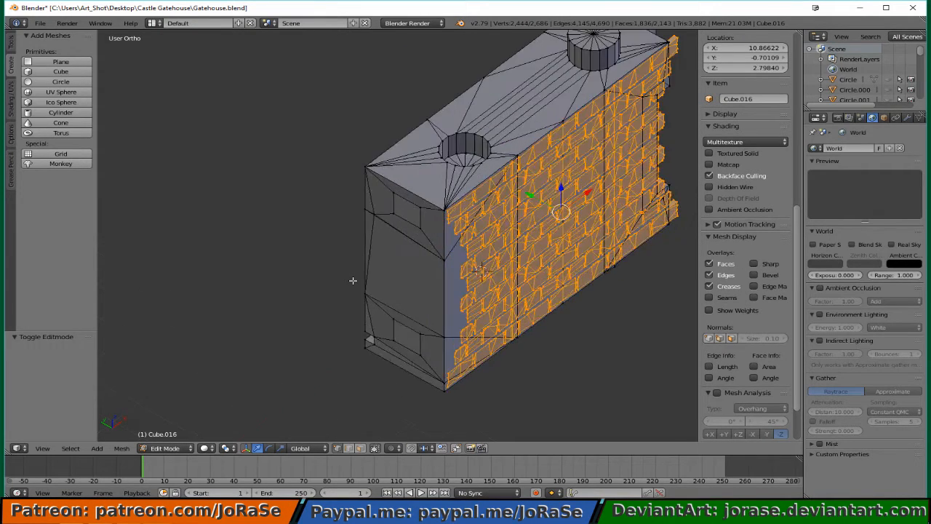
{"action": "key", "text": "Tab"}
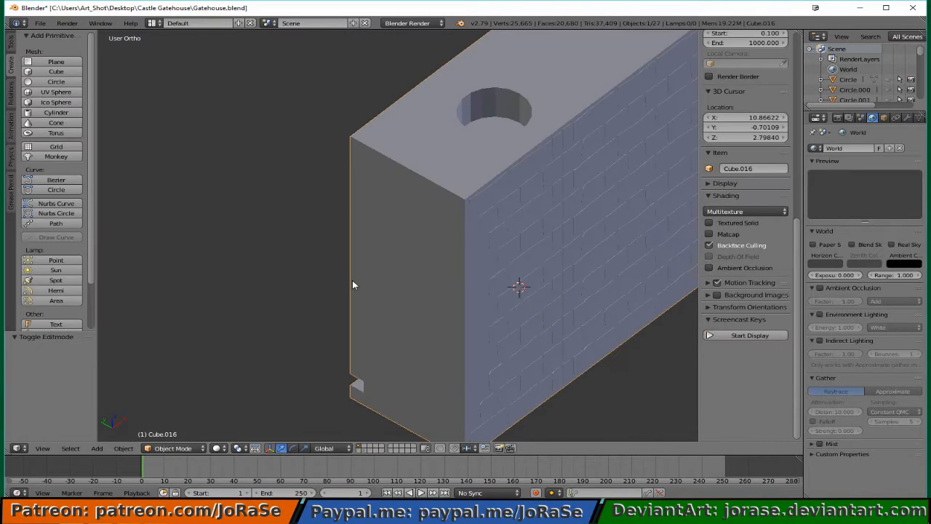
{"action": "scroll", "coordinate": [352, 280], "scroll_direction": "down", "scroll_amount": 7}
{"action": "left_click_drag", "start_coordinate": [405, 83], "coordinate": [405, 109]}
{"action": "key", "text": "Tab"}
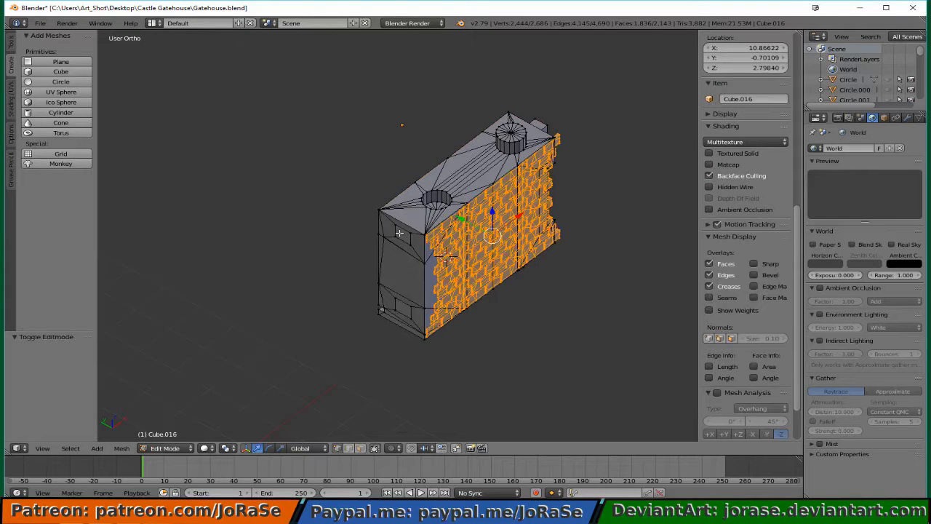
- Delete the large duplicate faces on the wall's end: the two covering the upper and lower square sockets and the middle one
{"action": "key", "text": "a"}
{"action": "key", "text": "z"}
{"action": "scroll", "coordinate": [402, 233], "scroll_direction": "up", "scroll_amount": 5}
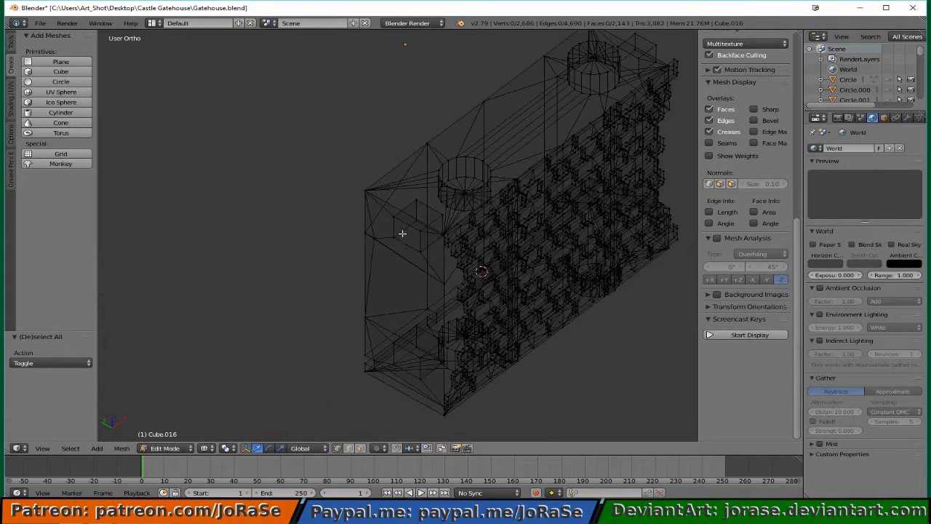
{"action": "scroll", "coordinate": [402, 233], "scroll_direction": "up", "scroll_amount": 2}
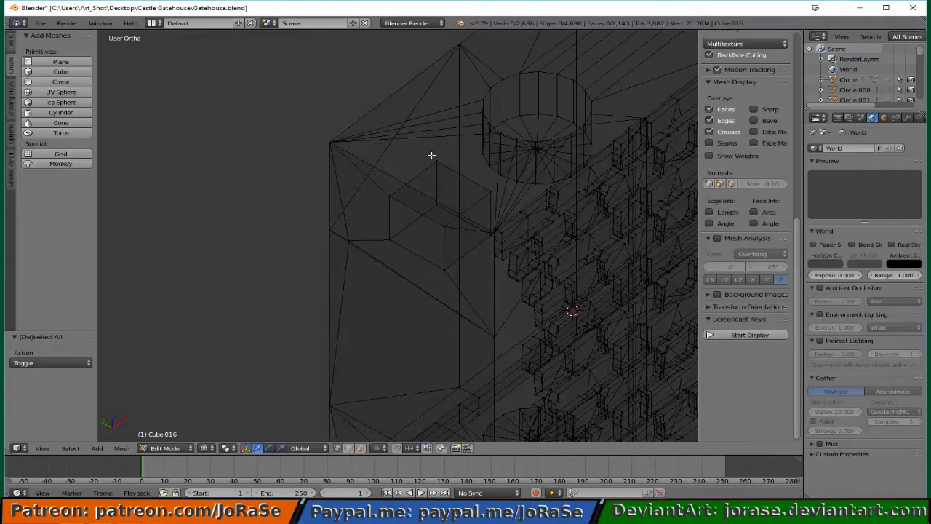
{"action": "left_click", "coordinate": [359, 448]}
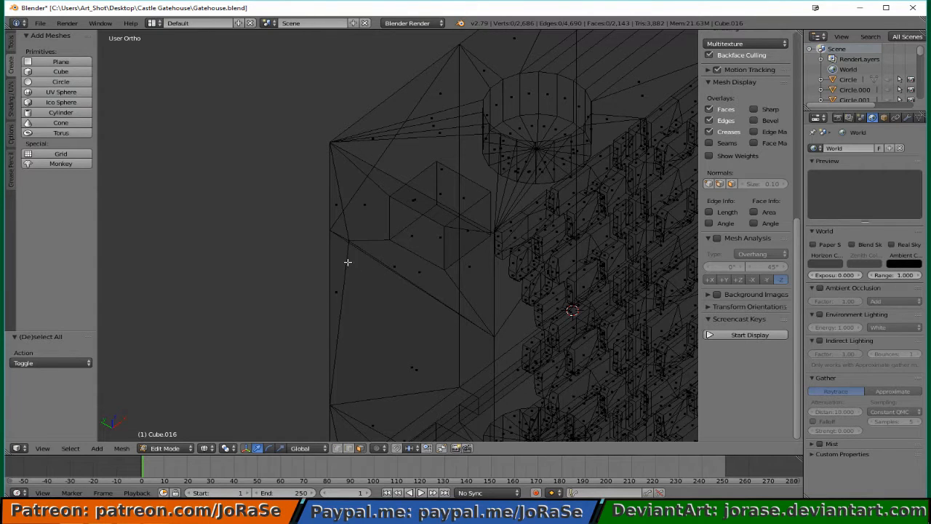
{"action": "right_click", "coordinate": [414, 242]}
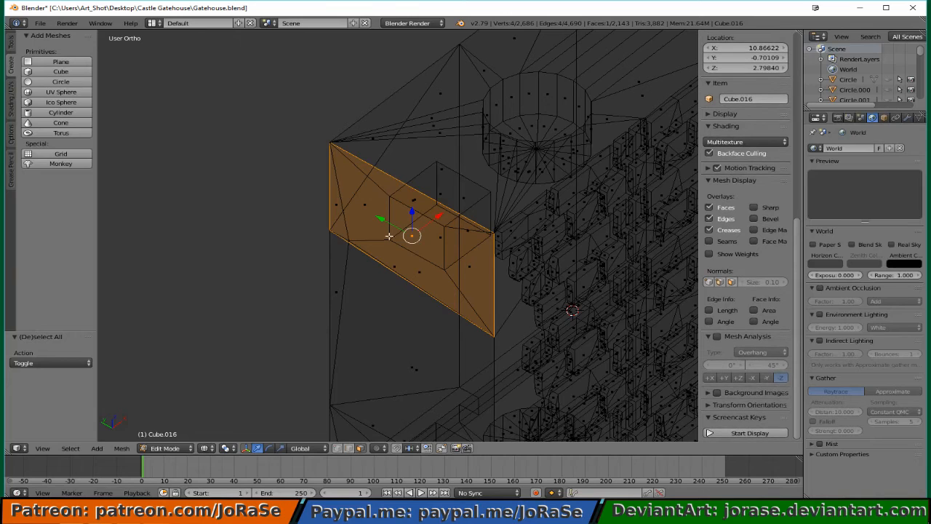
{"action": "key", "text": "z"}
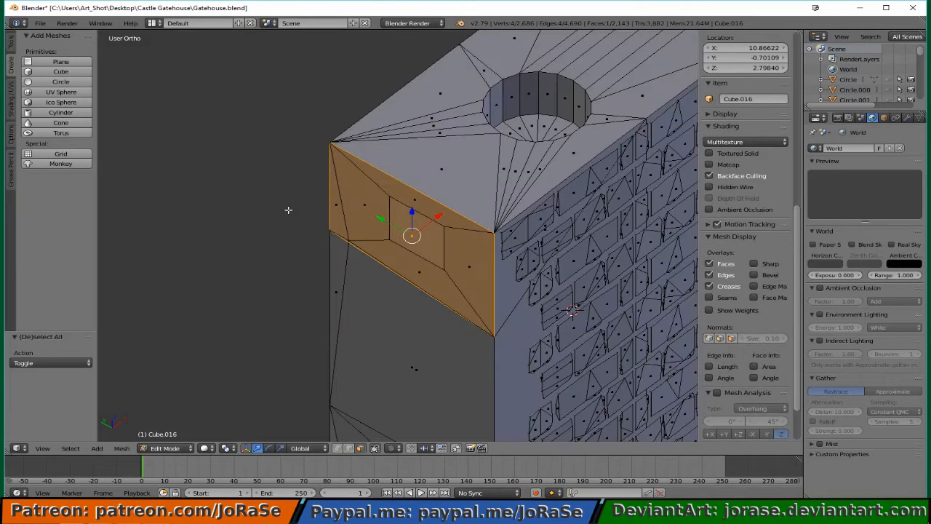
{"action": "key", "text": "b"}
{"action": "left_click_drag", "start_coordinate": [397, 348], "coordinate": [413, 371]}
{"action": "middle_click_drag", "start_coordinate": [397, 377], "coordinate": [397, 365], "text": "shift"}
{"action": "scroll", "coordinate": [397, 361], "scroll_direction": "down", "scroll_amount": 11, "text": "shift"}
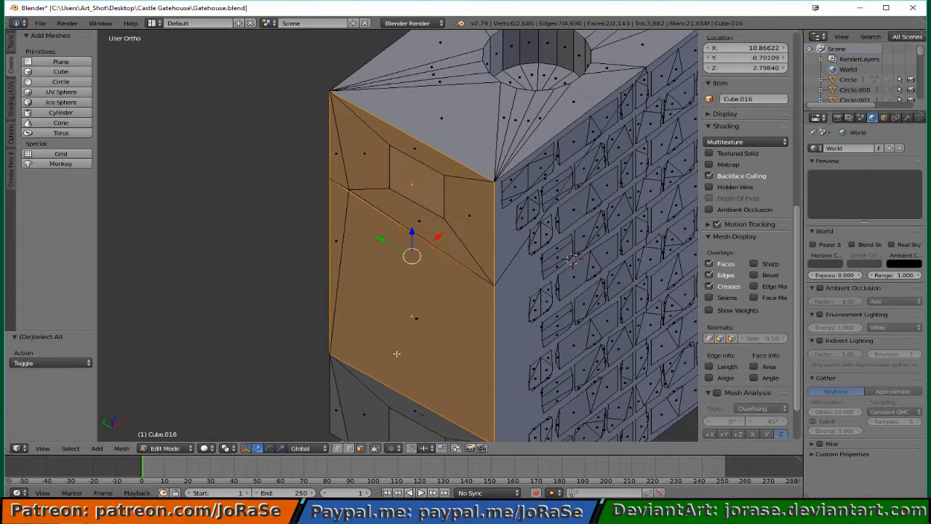
{"action": "key", "text": "b"}
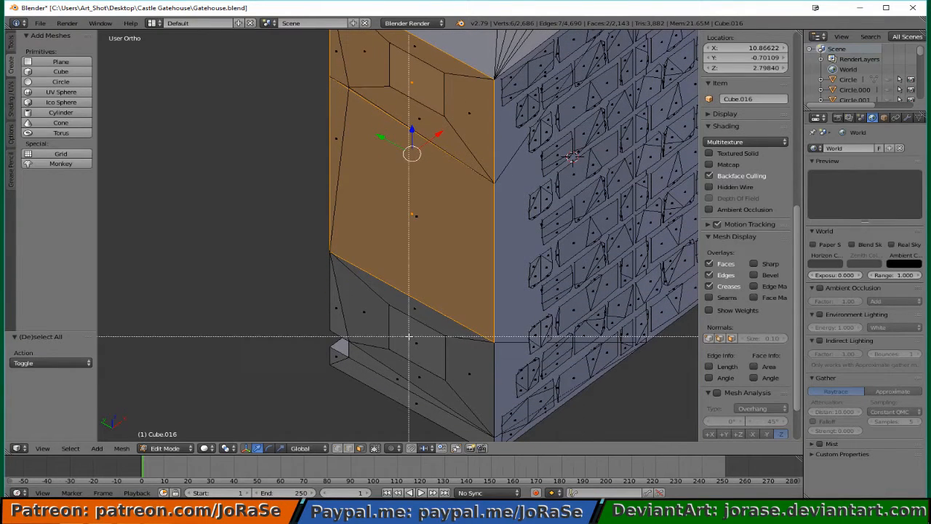
{"action": "left_click_drag", "start_coordinate": [407, 333], "coordinate": [431, 357]}
{"action": "scroll", "coordinate": [375, 352], "scroll_direction": "down", "scroll_amount": 6, "text": "shift"}
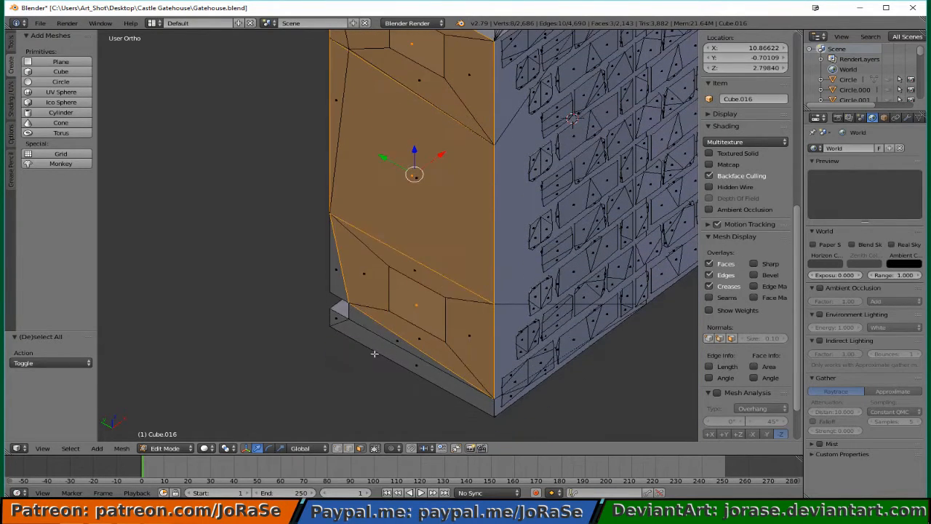
{"action": "key", "text": "x"}
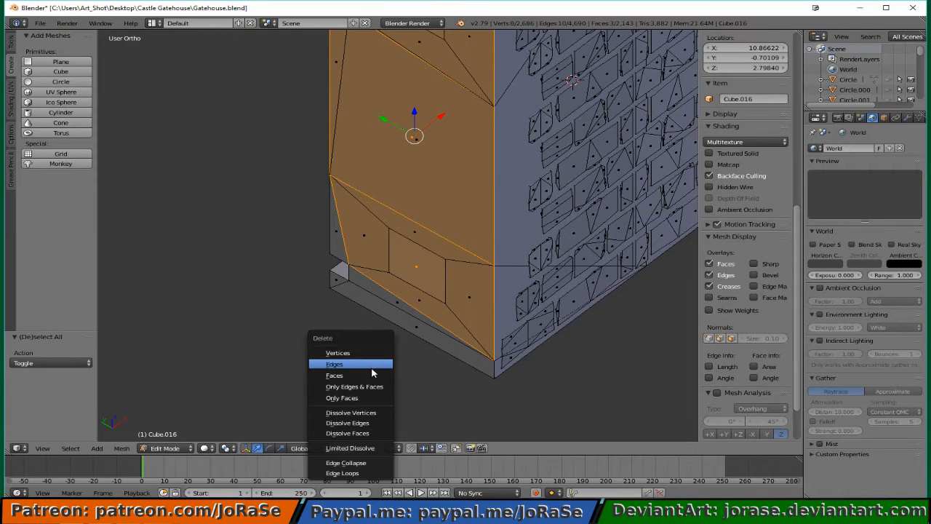
{"action": "left_click", "coordinate": [372, 370]}
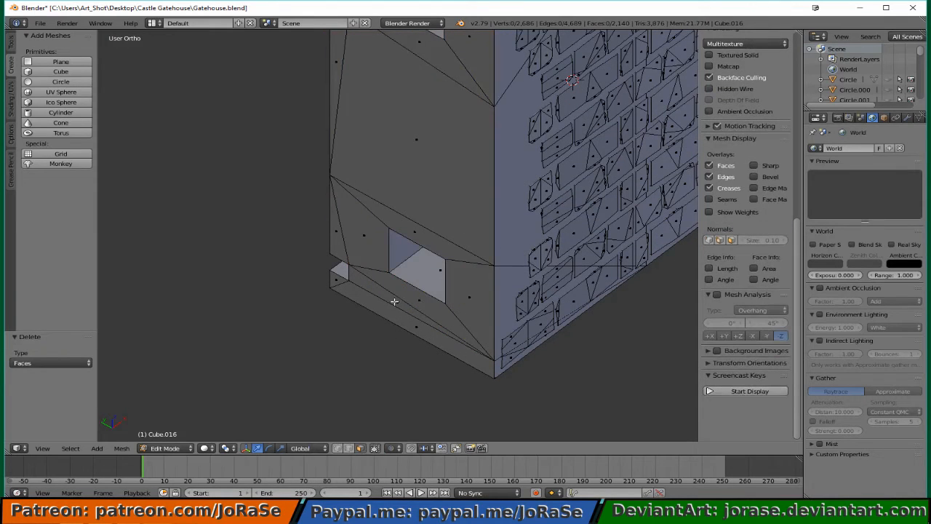
{"action": "key", "text": "b"}
{"action": "key", "text": "z"}
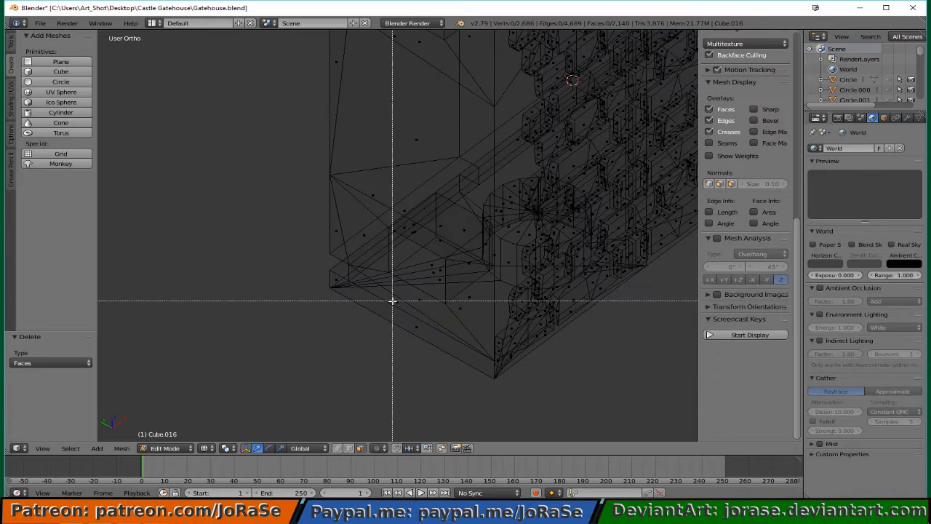
{"action": "left_click_drag", "start_coordinate": [392, 300], "coordinate": [397, 304]}
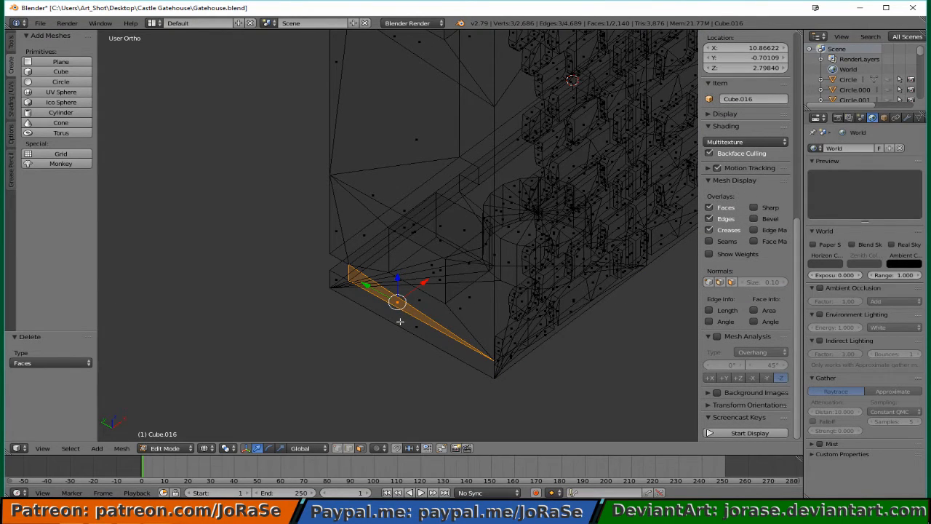
{"action": "key", "text": "a"}
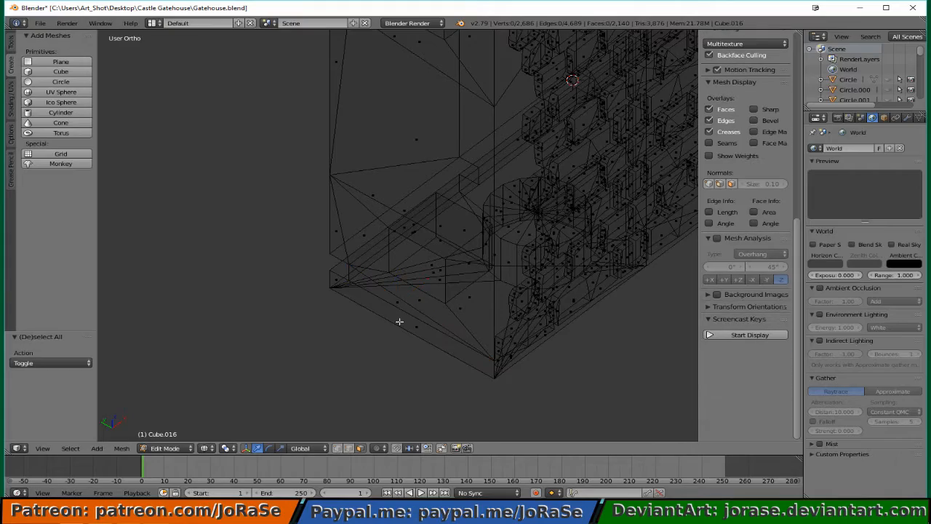
- Select the entire brick front of the wall section in top wireframe view, using edge selection
{"action": "key", "text": "z"}
{"action": "scroll", "coordinate": [399, 322], "scroll_direction": "down", "scroll_amount": 3}
{"action": "middle_click_drag", "start_coordinate": [439, 301], "coordinate": [372, 319]}
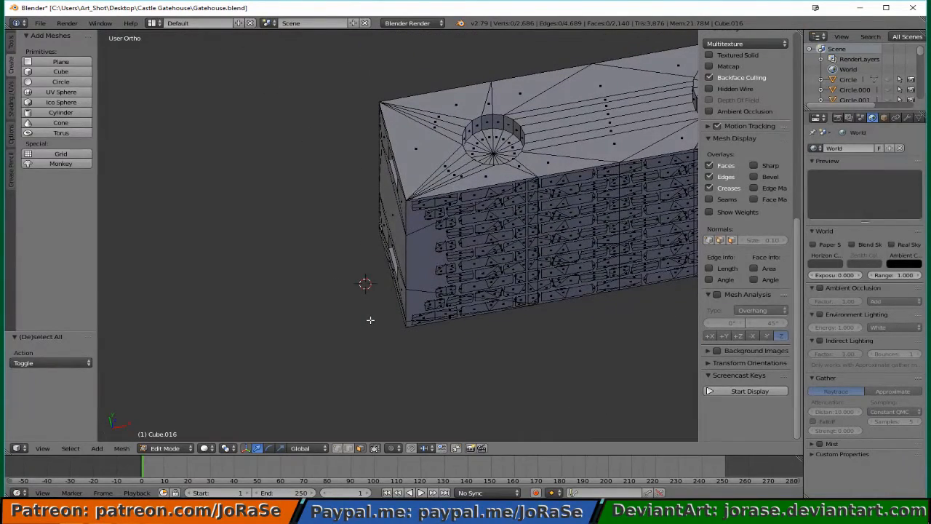
{"action": "key", "text": "Tab"}
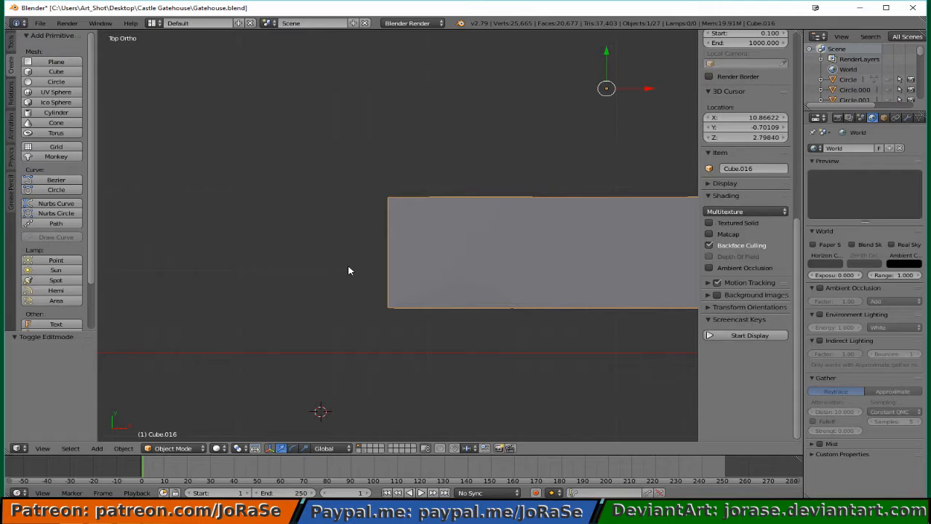
{"action": "key", "text": "z"}
{"action": "key", "text": "Tab"}
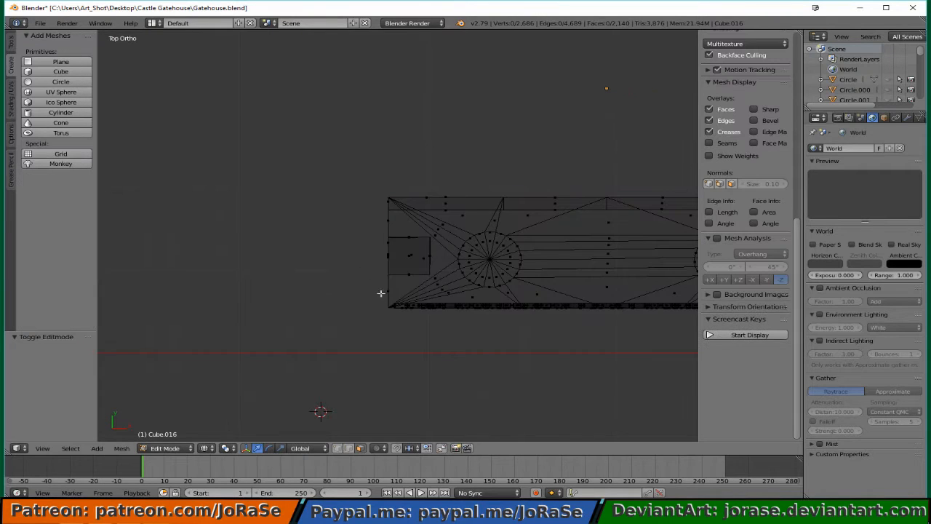
{"action": "left_click", "coordinate": [348, 448]}
{"action": "key", "text": "b"}
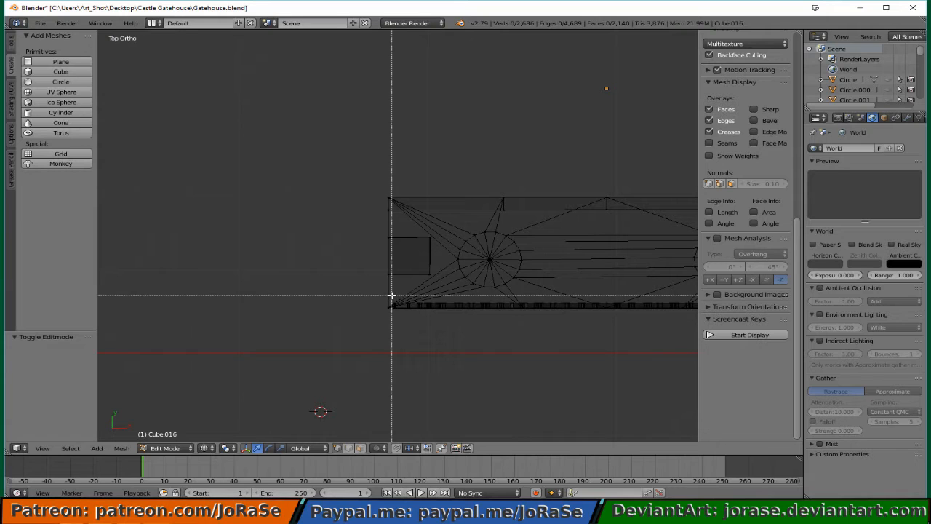
{"action": "left_click_drag", "start_coordinate": [392, 296], "coordinate": [664, 317]}
{"action": "middle_click_drag", "start_coordinate": [663, 317], "coordinate": [438, 316], "text": "shift"}
{"action": "key", "text": "b"}
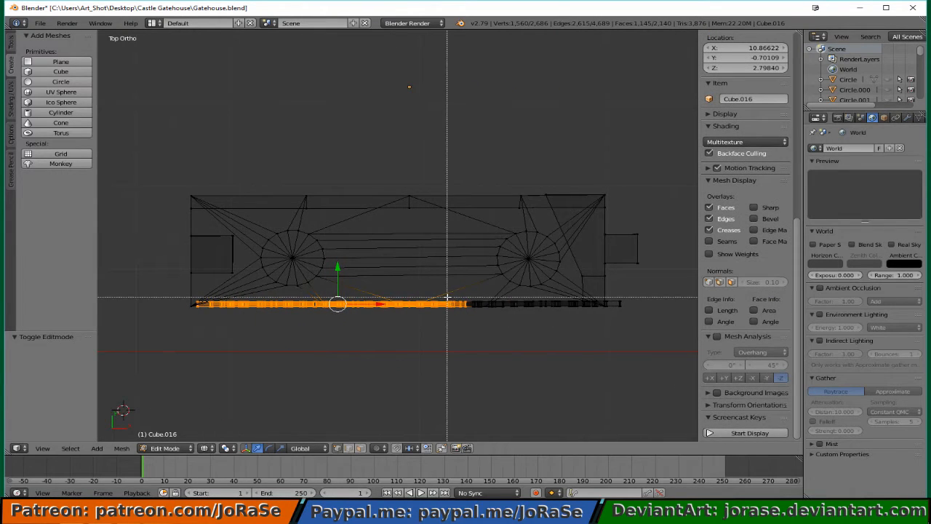
{"action": "left_click_drag", "start_coordinate": [447, 296], "coordinate": [636, 327]}
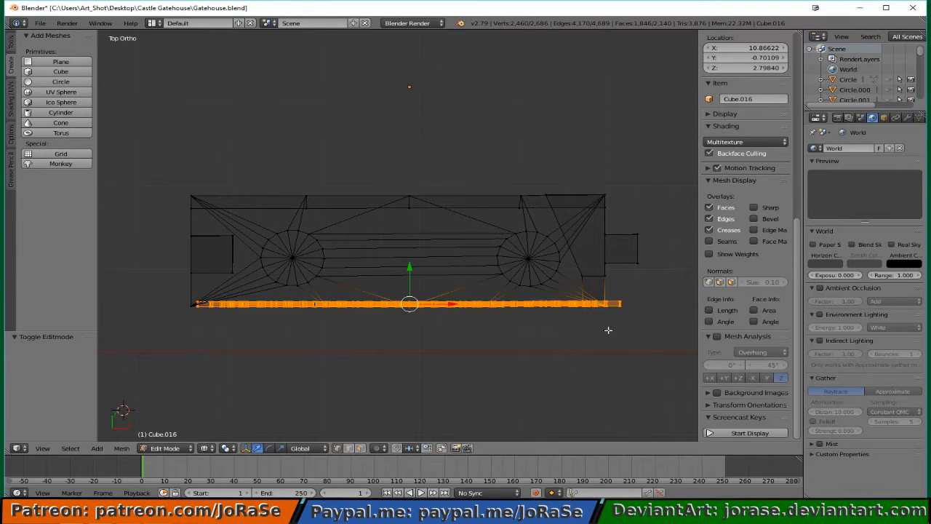
- Remove the wall body's middle vertices and those near the peg along the front top edge from the brick selection
{"action": "scroll", "coordinate": [608, 330], "scroll_direction": "up", "scroll_amount": 1}
{"action": "scroll", "coordinate": [410, 342], "scroll_direction": "up", "scroll_amount": 5}
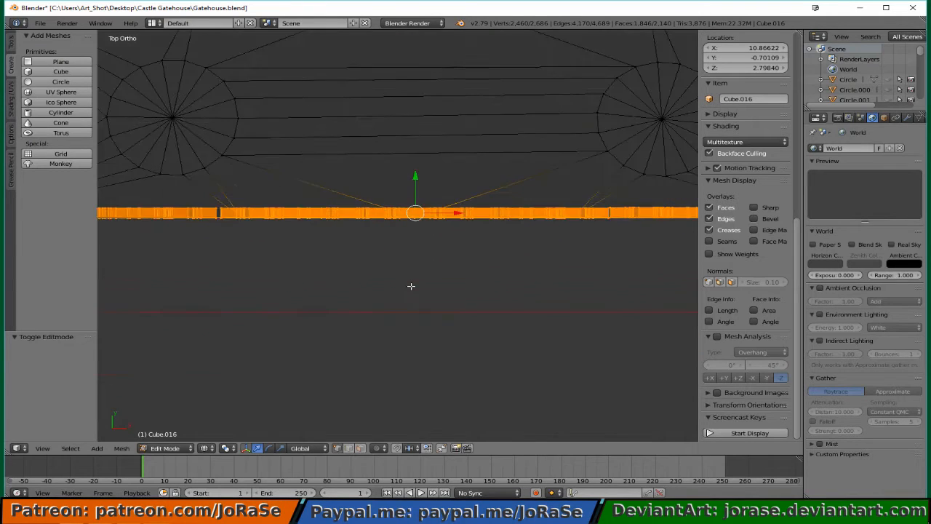
{"action": "mouse_move", "coordinate": [422, 252]}
{"action": "middle_mouse_down"}
{"action": "mouse_move", "coordinate": [409, 241]}
{"action": "mouse_move", "coordinate": [410, 218]}
{"action": "middle_mouse_up"}
{"action": "key", "text": "z"}
{"action": "mouse_move", "coordinate": [465, 186]}
{"action": "middle_mouse_down", "text": "shift"}
{"action": "mouse_move", "coordinate": [428, 321]}
{"action": "mouse_move", "coordinate": [430, 360]}
{"action": "middle_mouse_up", "text": "shift"}
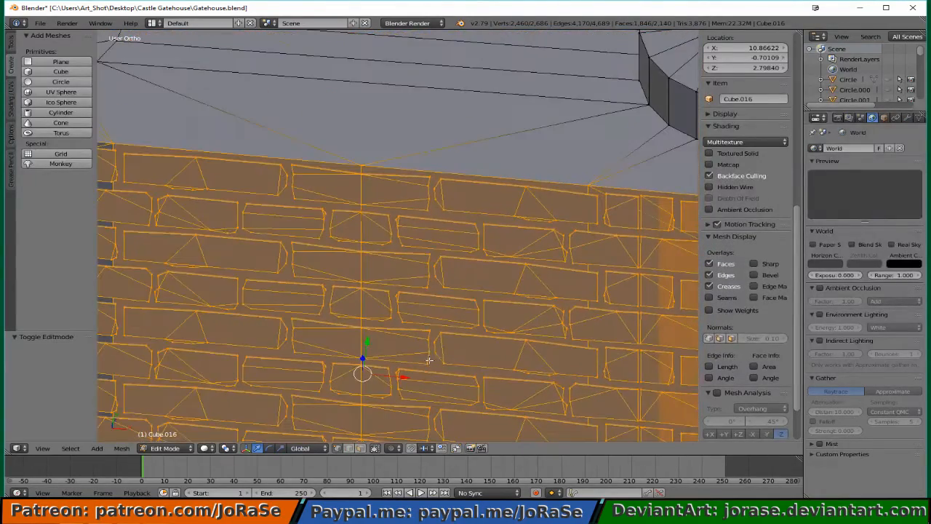
{"action": "right_click", "coordinate": [361, 169], "text": "shift"}
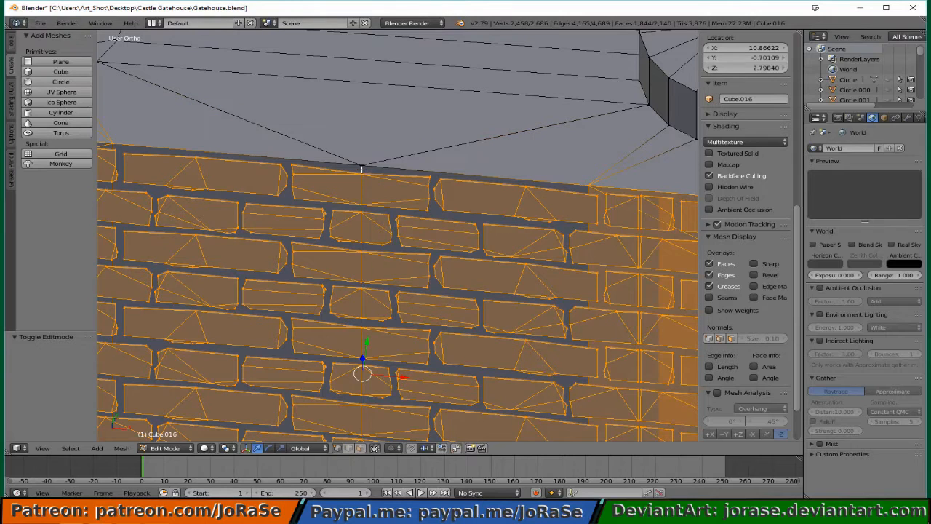
{"action": "right_click", "coordinate": [589, 188], "text": "shift"}
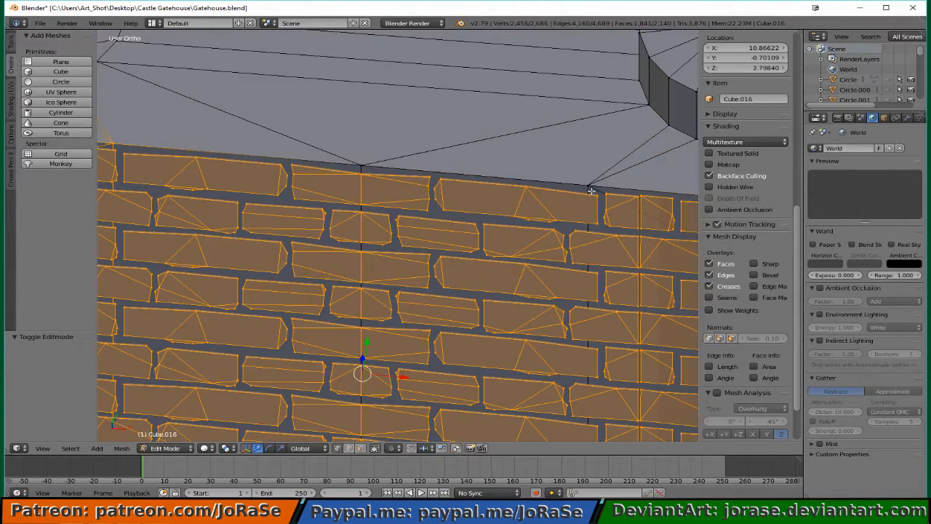
- Remove the wall body's vertices and edges around the recessed jagged end, including its upper and lower corners, from the brick selection
{"action": "middle_click_drag", "start_coordinate": [589, 188], "coordinate": [361, 216]}
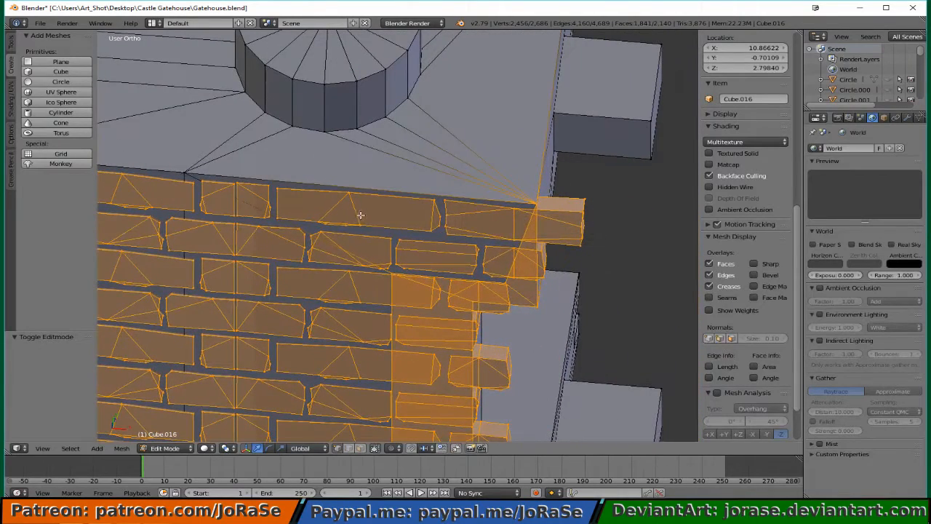
{"action": "right_click", "coordinate": [391, 309], "text": "alt+shift"}
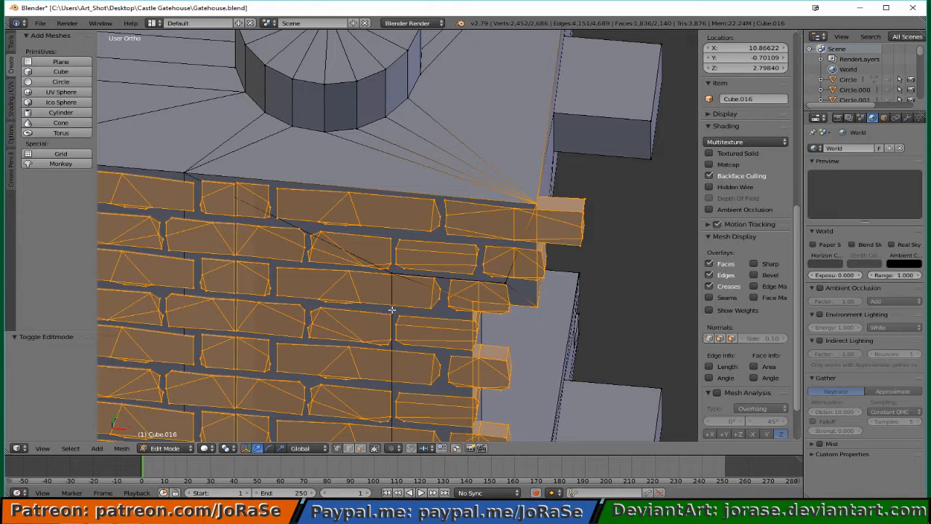
{"action": "right_click", "coordinate": [473, 316], "text": "alt+shift"}
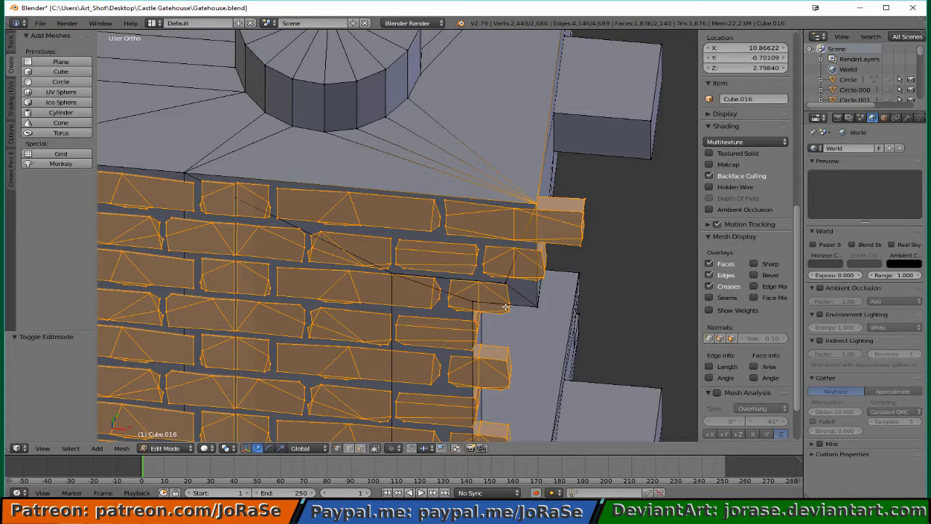
{"action": "right_click", "coordinate": [536, 181], "text": "shift"}
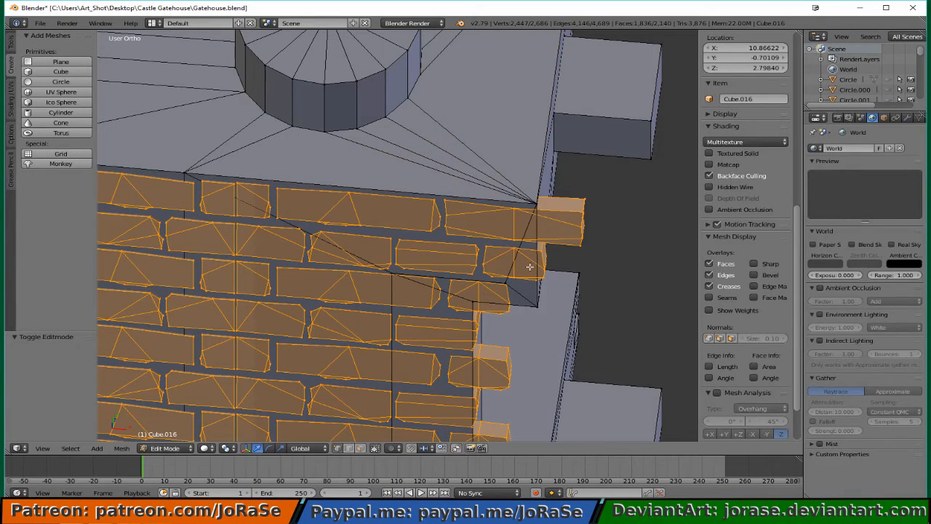
{"action": "scroll", "coordinate": [529, 267], "scroll_direction": "down", "scroll_amount": 3}
{"action": "middle_click_drag", "start_coordinate": [530, 267], "coordinate": [496, 209]}
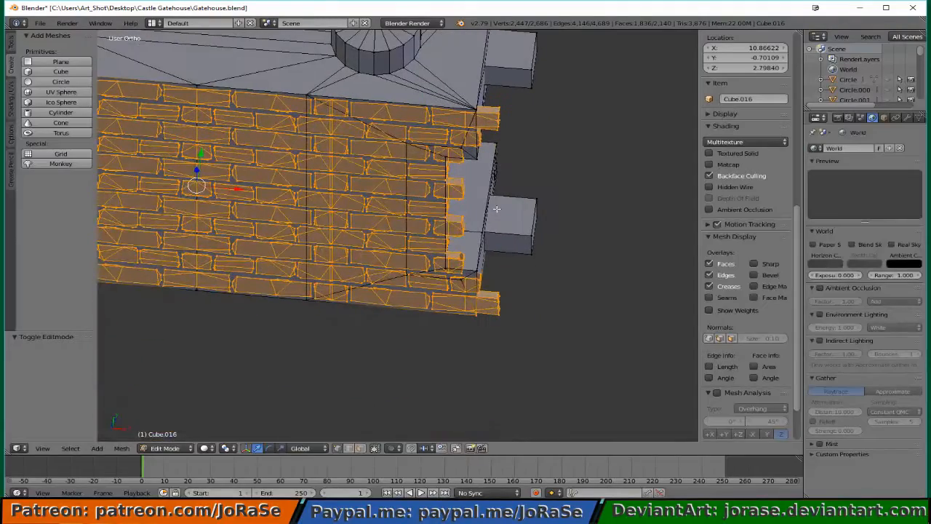
{"action": "scroll", "coordinate": [496, 209], "scroll_direction": "up", "scroll_amount": 2}
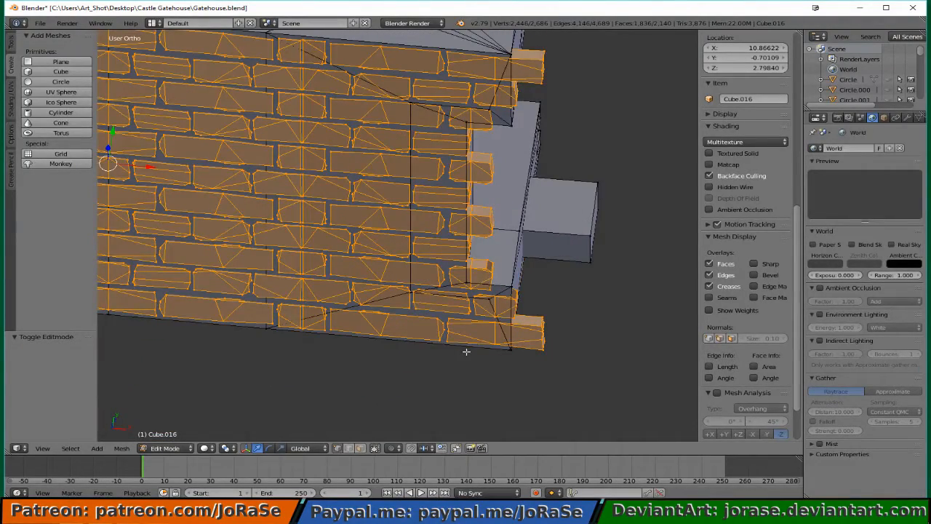
- Remove the remaining wall body vertices below and above the bricks near the round hole from the selection
{"action": "scroll", "coordinate": [461, 312], "scroll_direction": "down", "scroll_amount": 3}
{"action": "middle_click_drag", "start_coordinate": [316, 289], "coordinate": [534, 314], "text": "shift"}
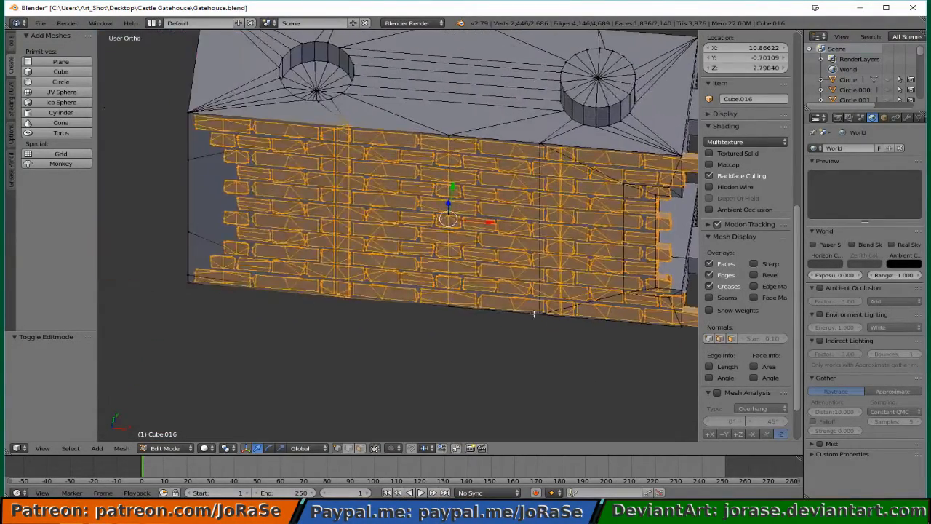
{"action": "right_click", "coordinate": [312, 297], "text": "alt+shift"}
{"action": "right_click", "coordinate": [312, 297], "text": "alt+shift"}
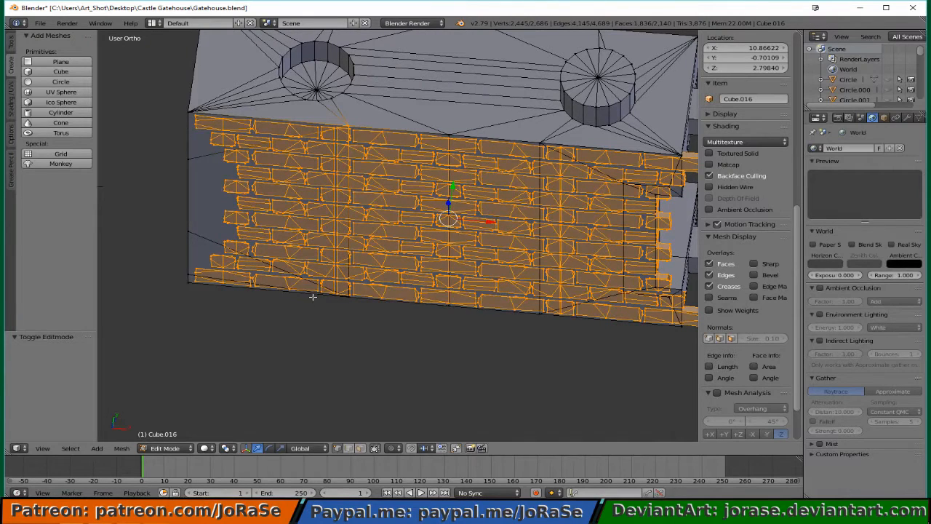
{"action": "right_click", "coordinate": [354, 126], "text": "alt+shift"}
{"action": "right_click", "coordinate": [354, 126], "text": "alt+shift"}
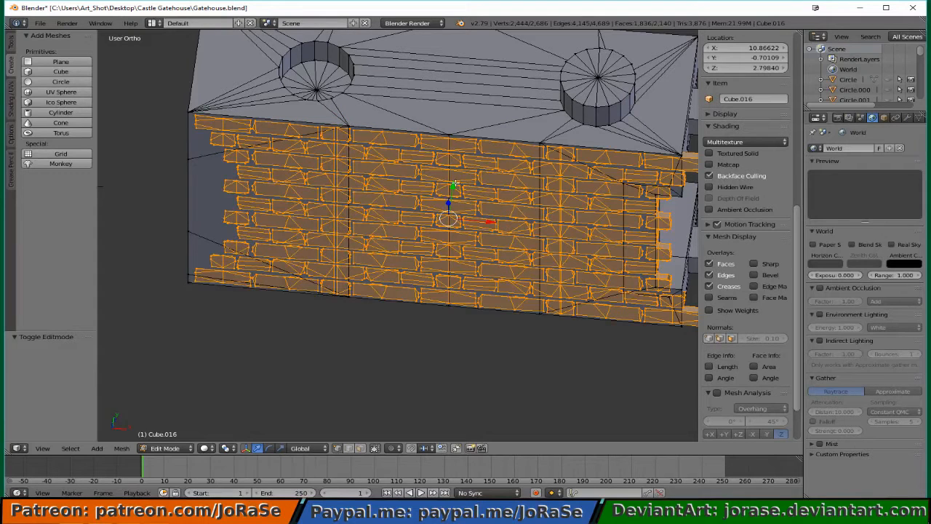
- Move the selected bricks about -0.031 along Y so they stand out from the wall face, and clear the selection
{"action": "key", "text": "KP_7"}
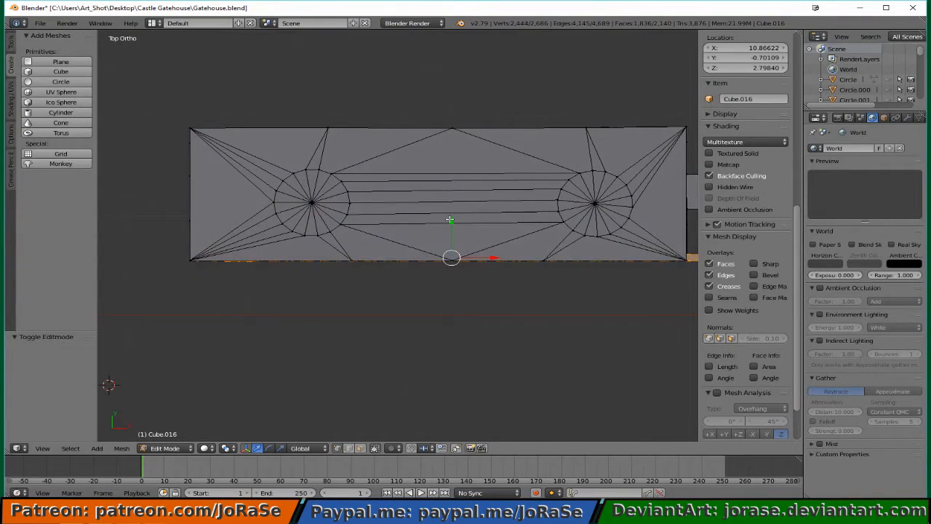
{"action": "key", "text": "g"}
{"action": "key", "text": "y"}
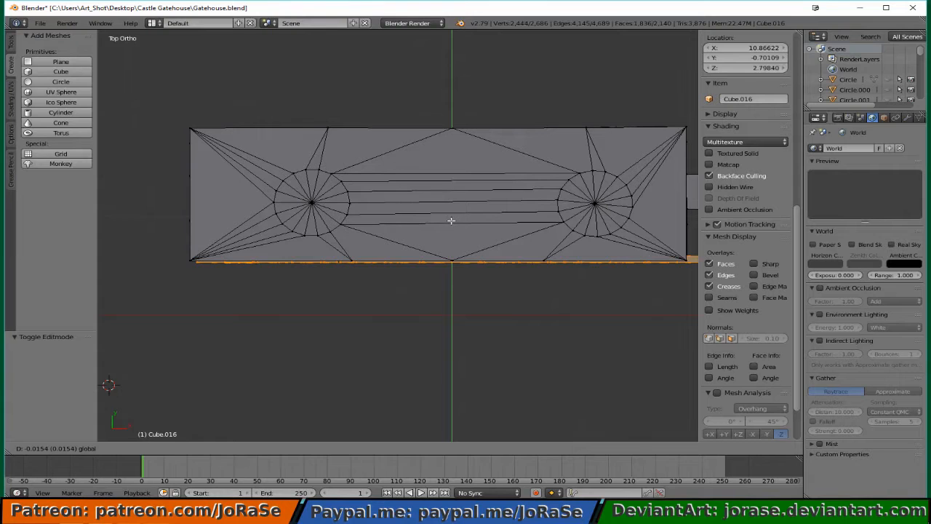
{"action": "left_click", "coordinate": [452, 222]}
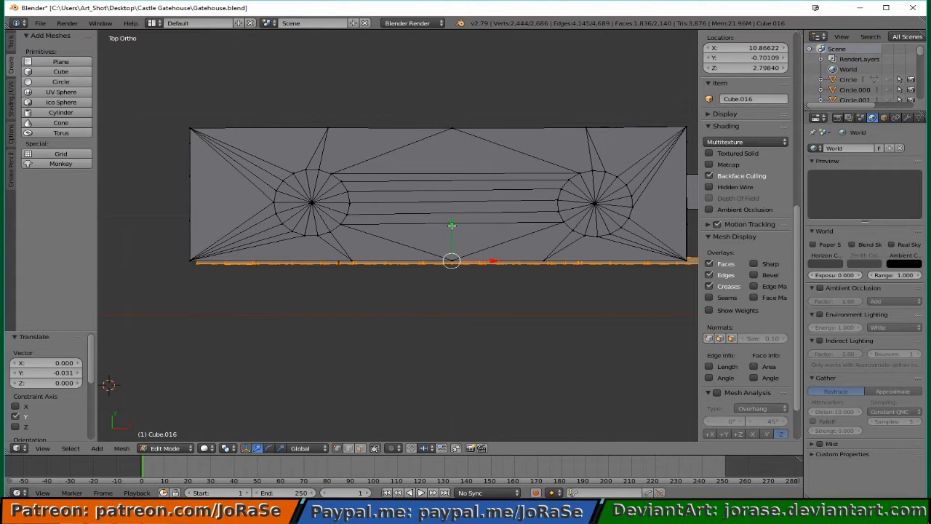
{"action": "key", "text": "z"}
{"action": "key", "text": "z"}
{"action": "key", "text": "a"}
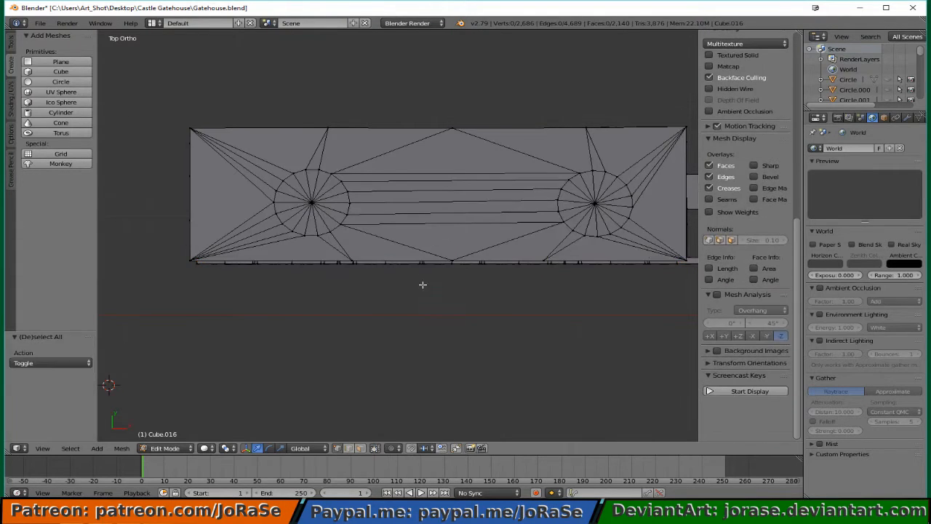
- Leave mesh editing of the wall section and unhide all the other castle parts
{"action": "middle_click_drag", "start_coordinate": [422, 284], "coordinate": [406, 206]}
{"action": "scroll", "coordinate": [406, 205], "scroll_direction": "down", "scroll_amount": 6}
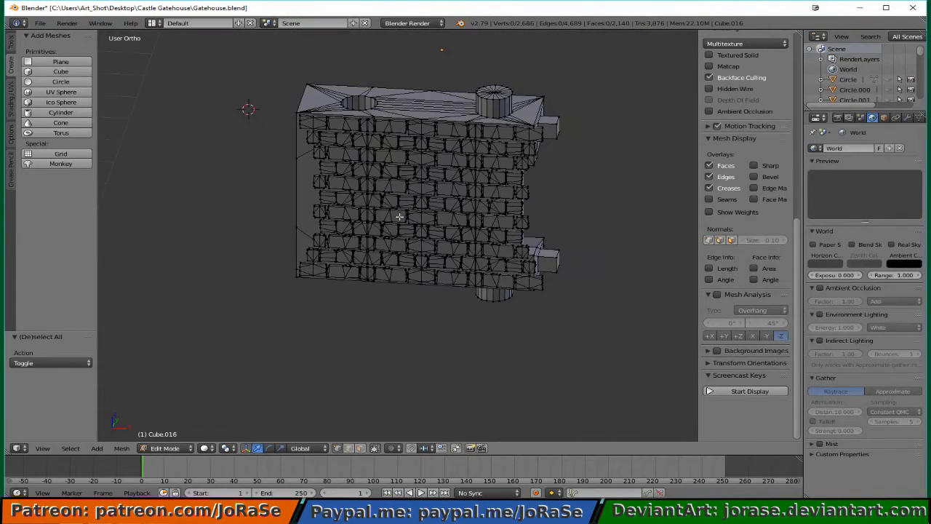
{"action": "key", "text": "Tab"}
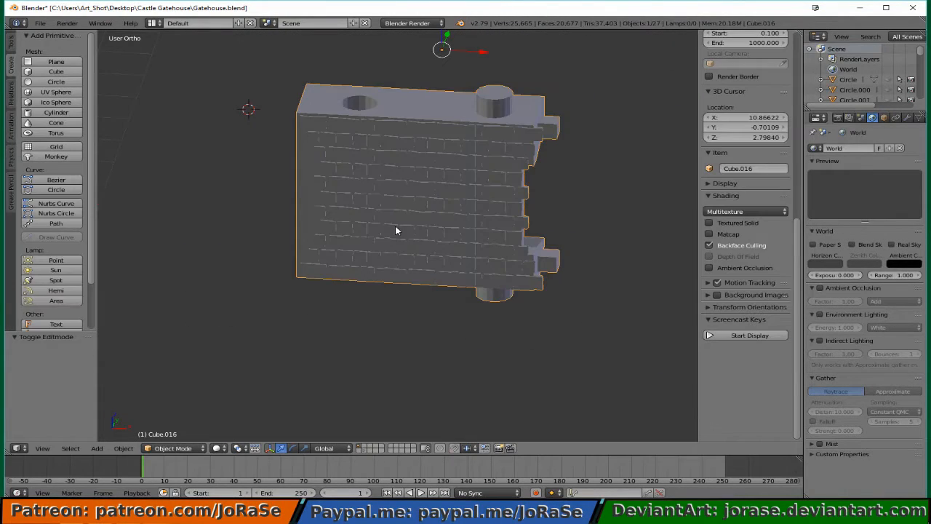
{"action": "key", "text": "alt+h"}
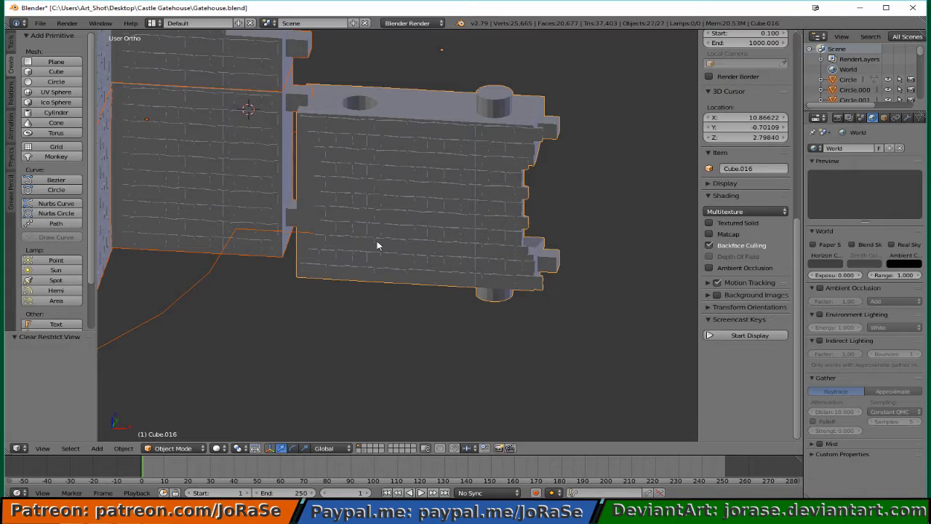
- Select only the wall section and align it with the neighbouring wall in front wireframe view, raising it and moving it about -0.235 along X
{"action": "right_click", "coordinate": [377, 246]}
{"action": "key", "text": "KP_1"}
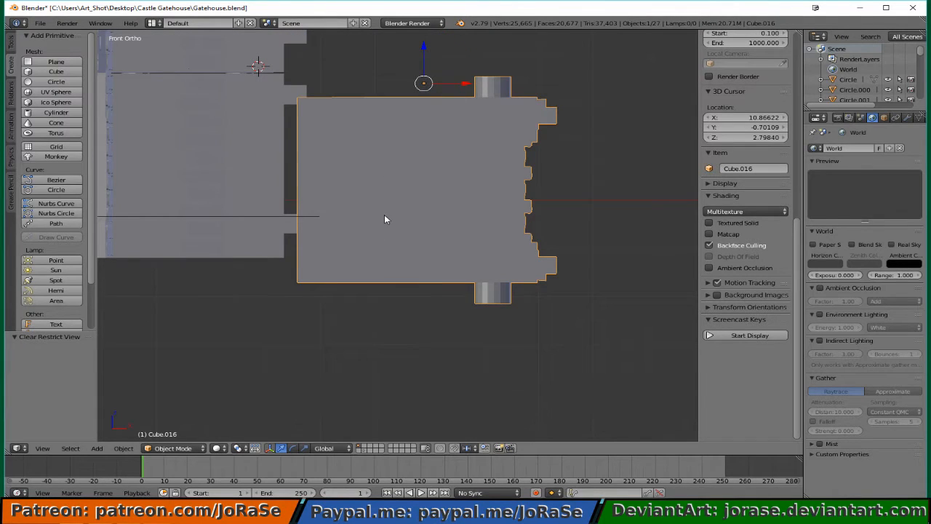
{"action": "scroll", "coordinate": [384, 214], "scroll_direction": "up", "scroll_amount": 9, "text": "shift"}
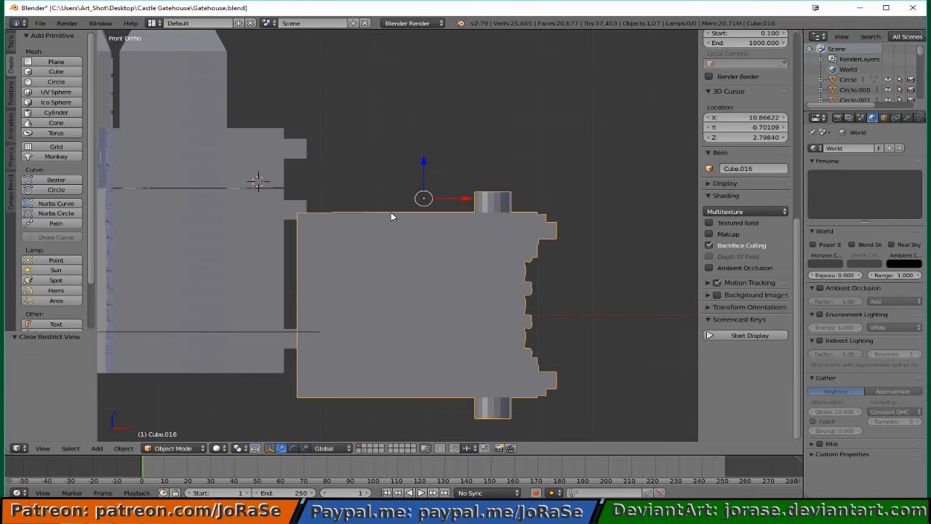
{"action": "key", "text": "z"}
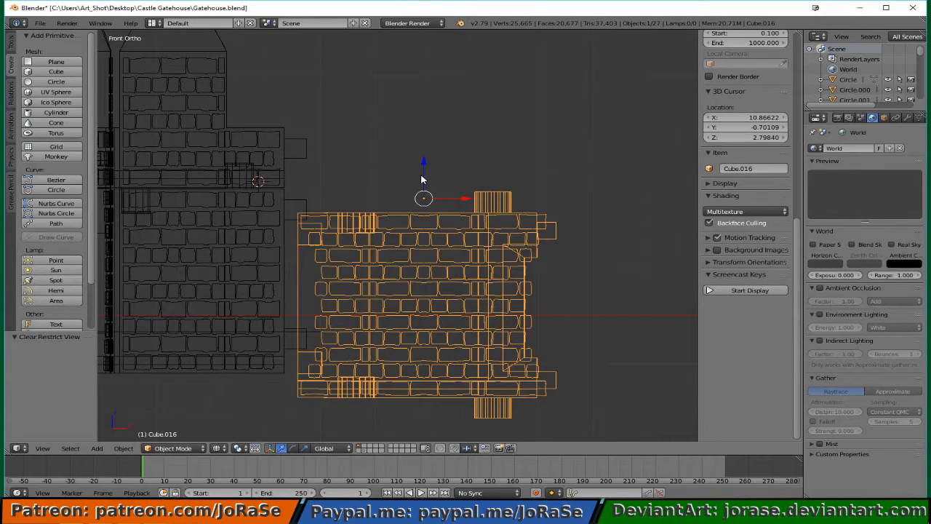
{"action": "mouse_move", "coordinate": [422, 180]}
{"action": "left_mouse_down"}
{"action": "mouse_move", "coordinate": [422, 153]}
{"action": "mouse_move", "coordinate": [441, 178]}
{"action": "mouse_move", "coordinate": [426, 178]}
{"action": "left_mouse_up"}
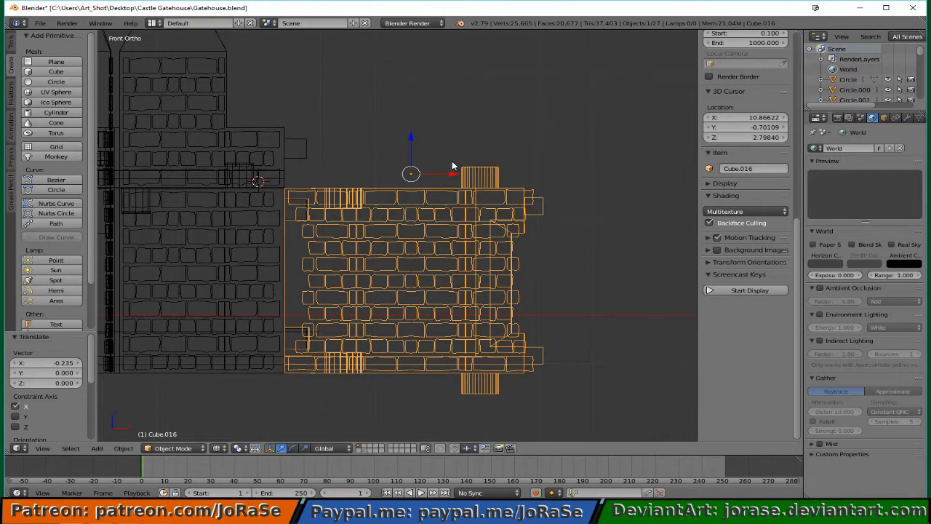
- Box-select the bricks of the wall section's second row from the top, starting at the end beside the neighbouring wall, in mesh editing
{"action": "key", "text": "Tab"}
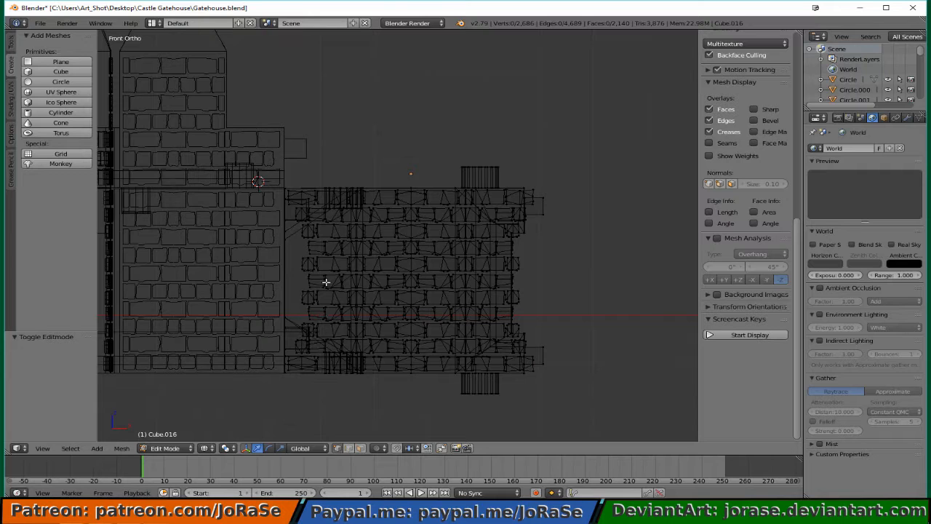
{"action": "scroll", "coordinate": [326, 282], "scroll_direction": "up", "scroll_amount": 3}
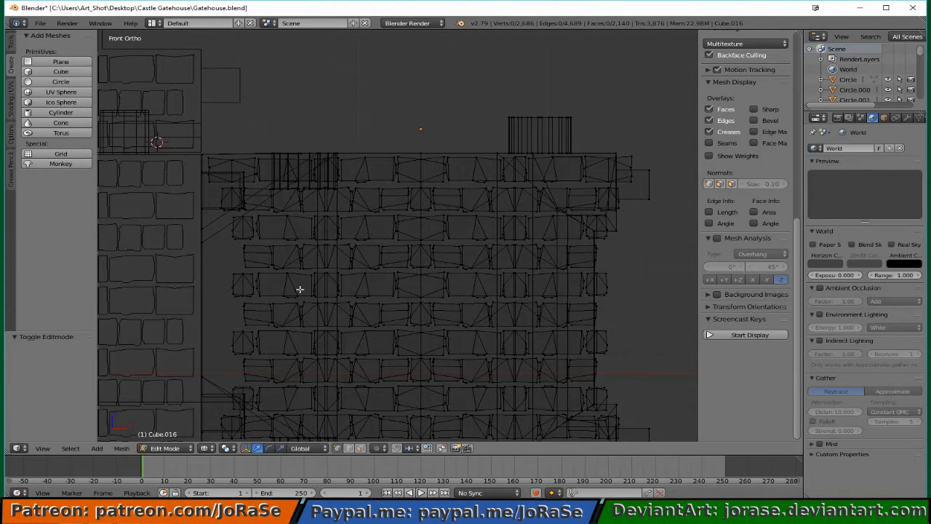
{"action": "scroll", "coordinate": [298, 279], "scroll_direction": "up", "scroll_amount": 5}
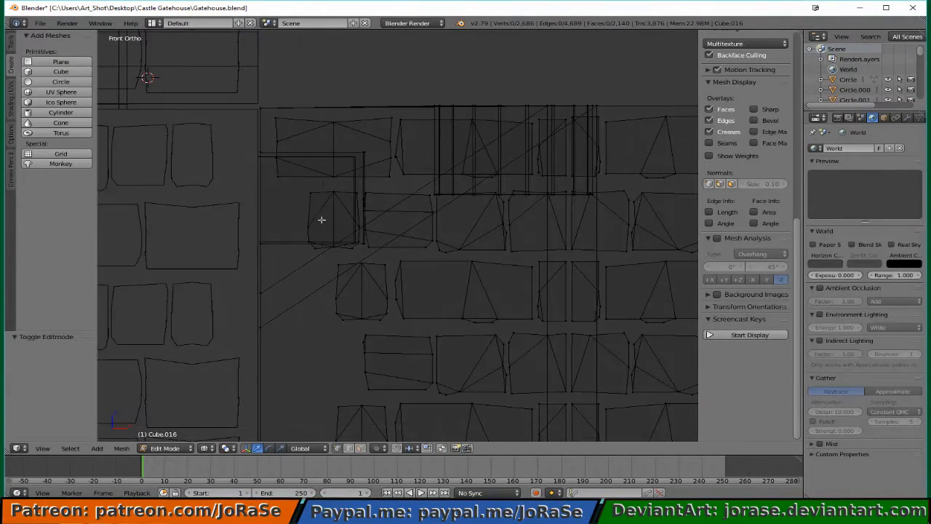
{"action": "key", "text": "b"}
{"action": "left_click_drag", "start_coordinate": [281, 189], "coordinate": [661, 206]}
{"action": "key", "text": "b"}
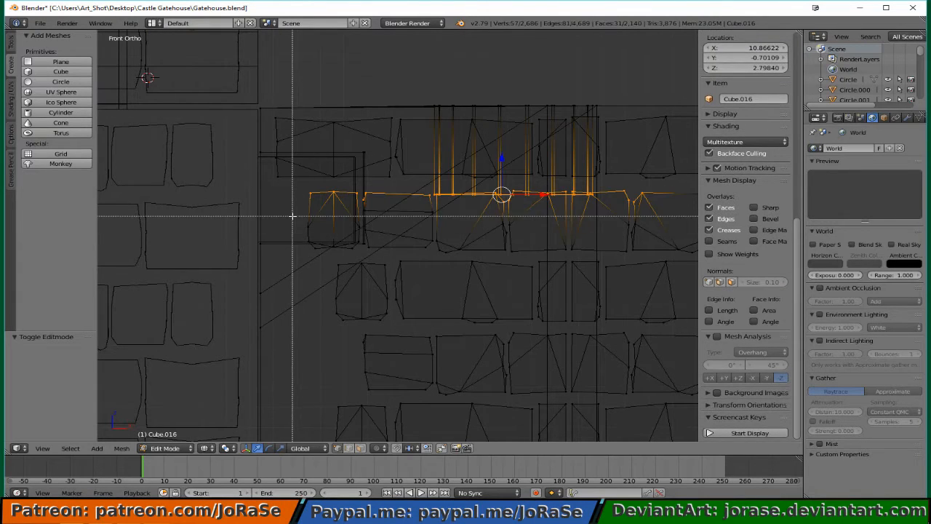
{"action": "left_click_drag", "start_coordinate": [293, 215], "coordinate": [364, 251]}
{"action": "key", "text": "b"}
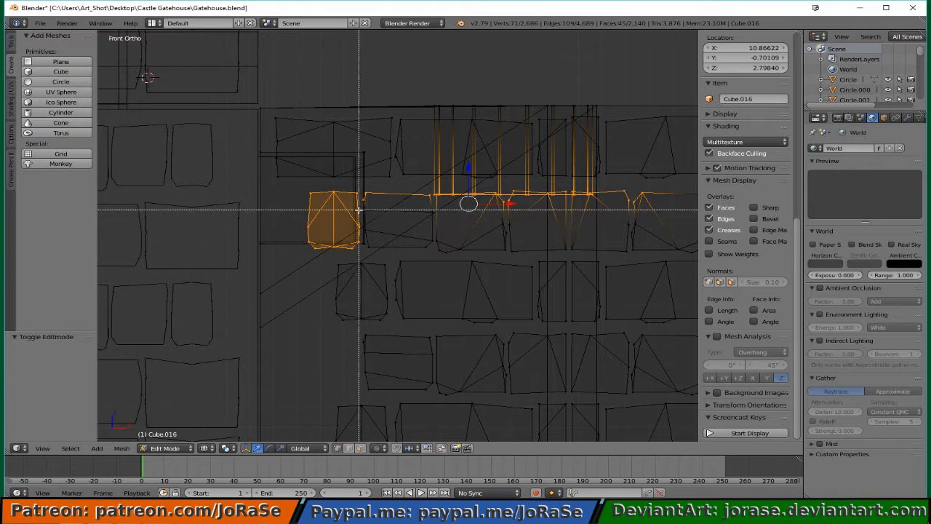
{"action": "left_click_drag", "start_coordinate": [358, 208], "coordinate": [557, 224]}
{"action": "key", "text": "b"}
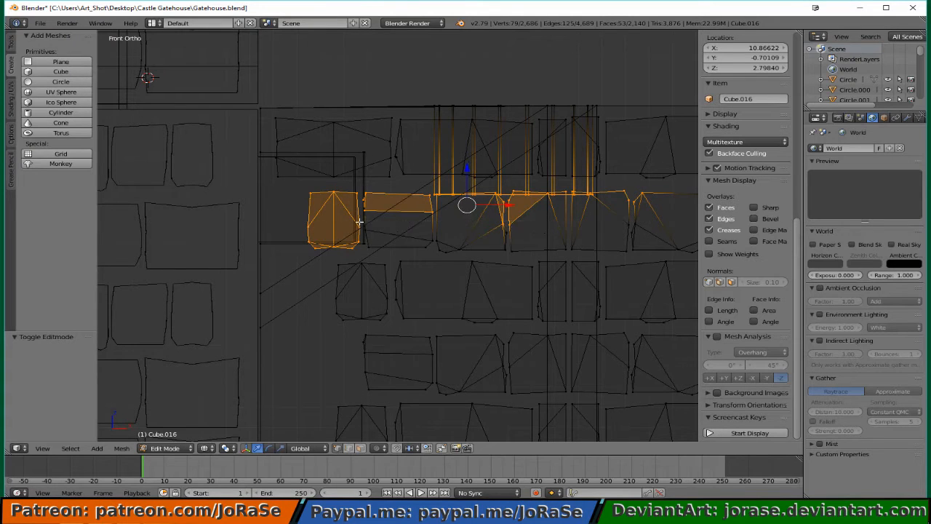
{"action": "left_click_drag", "start_coordinate": [358, 221], "coordinate": [695, 257]}
{"action": "key", "text": "b"}
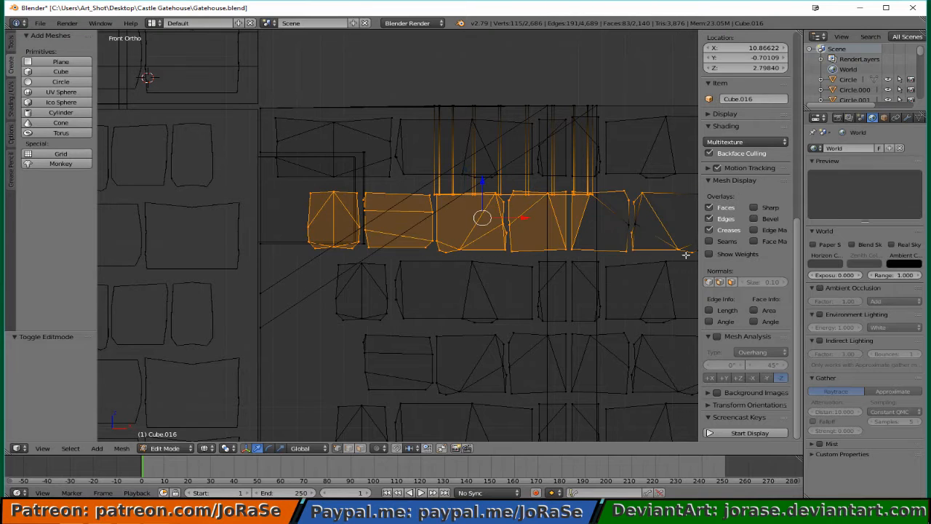
- Extend the selection across the rest of the second brick row to the wall section's jagged end
{"action": "key", "text": "b"}
{"action": "left_click_drag", "start_coordinate": [617, 211], "coordinate": [658, 231]}
{"action": "scroll", "coordinate": [652, 233], "scroll_direction": "down", "scroll_amount": 5}
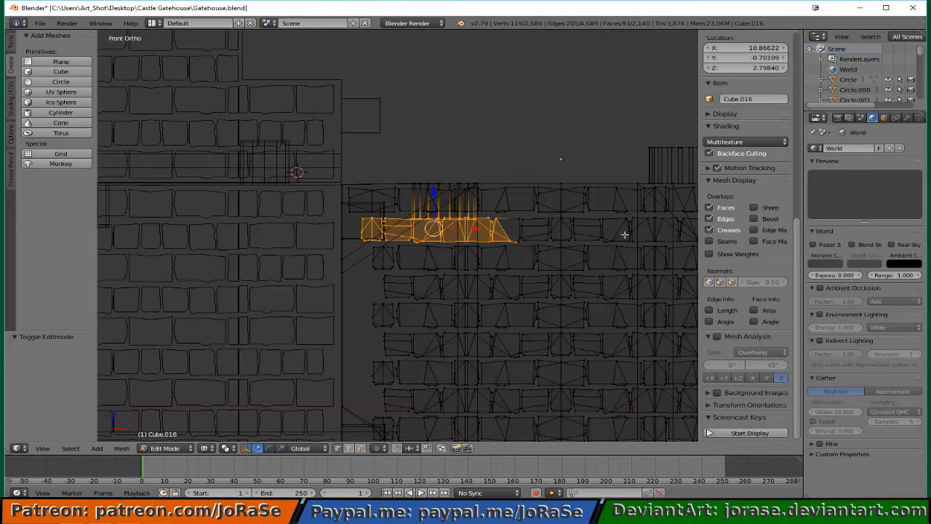
{"action": "key", "text": "b"}
{"action": "left_click_drag", "start_coordinate": [504, 216], "coordinate": [658, 246]}
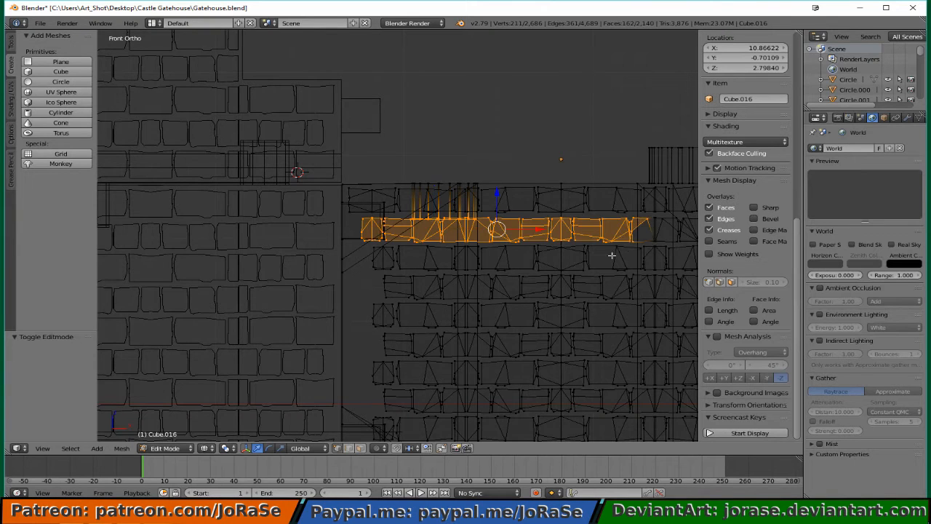
{"action": "scroll", "coordinate": [608, 253], "scroll_direction": "down", "scroll_amount": 2}
{"action": "key", "text": "b"}
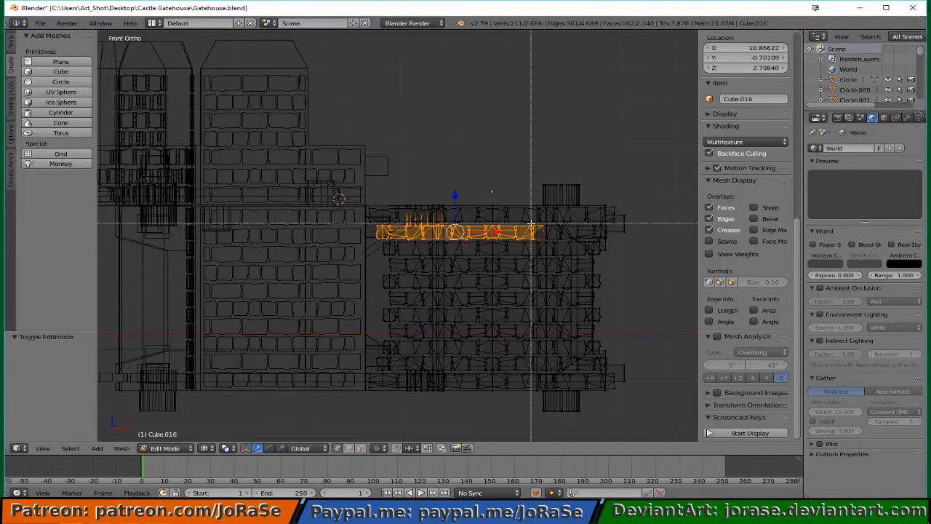
{"action": "left_click_drag", "start_coordinate": [531, 223], "coordinate": [612, 240]}
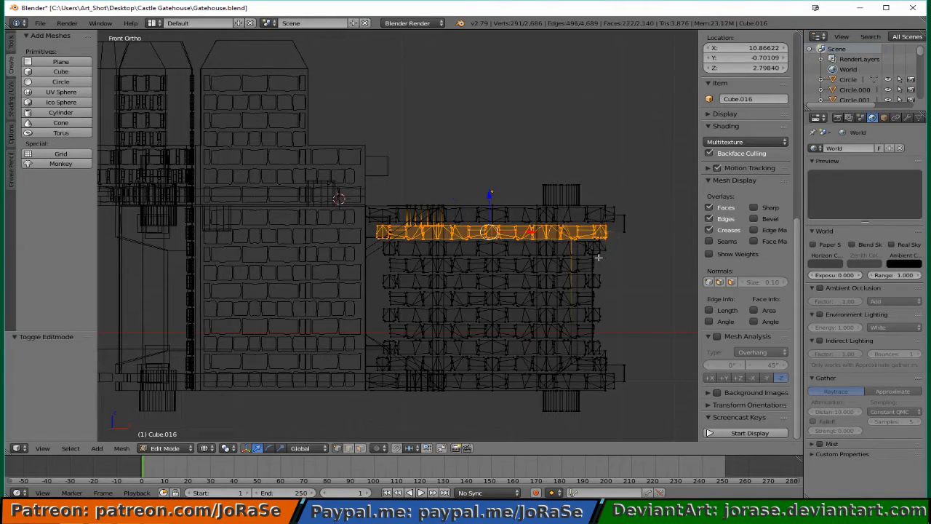
- Deselect the stray wall corner vertex caught with the second brick row near the wall section's jagged end
{"action": "middle_click_drag", "start_coordinate": [598, 257], "coordinate": [581, 272]}
{"action": "scroll", "coordinate": [577, 274], "scroll_direction": "up", "scroll_amount": 3}
{"action": "middle_click_drag", "start_coordinate": [622, 247], "coordinate": [378, 231]}
{"action": "scroll", "coordinate": [558, 168], "scroll_direction": "up", "scroll_amount": 4}
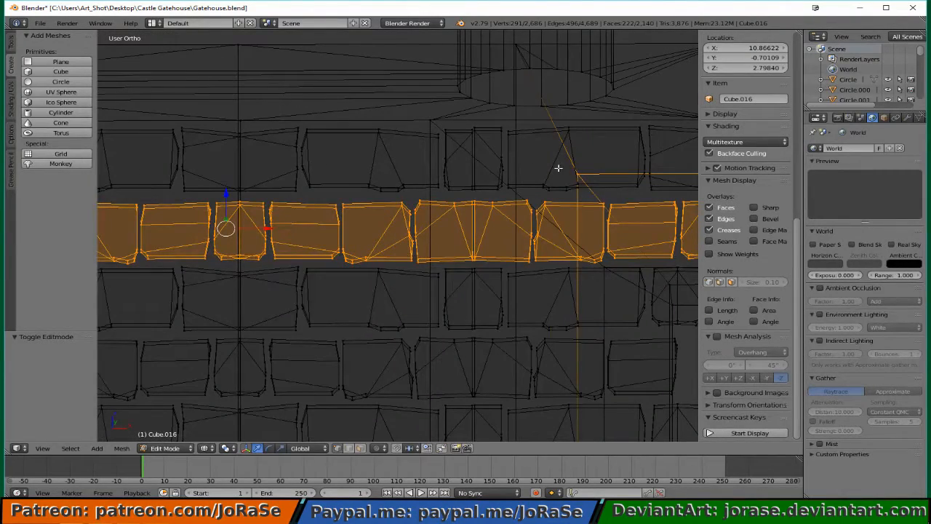
{"action": "right_click", "coordinate": [574, 174], "text": "shift"}
{"action": "right_click", "coordinate": [574, 174], "text": "shift"}
- Deselect the remaining stray vertices outside the second brick row, including those of the round socket in the wall top
{"action": "scroll", "coordinate": [583, 203], "scroll_direction": "down", "scroll_amount": 2}
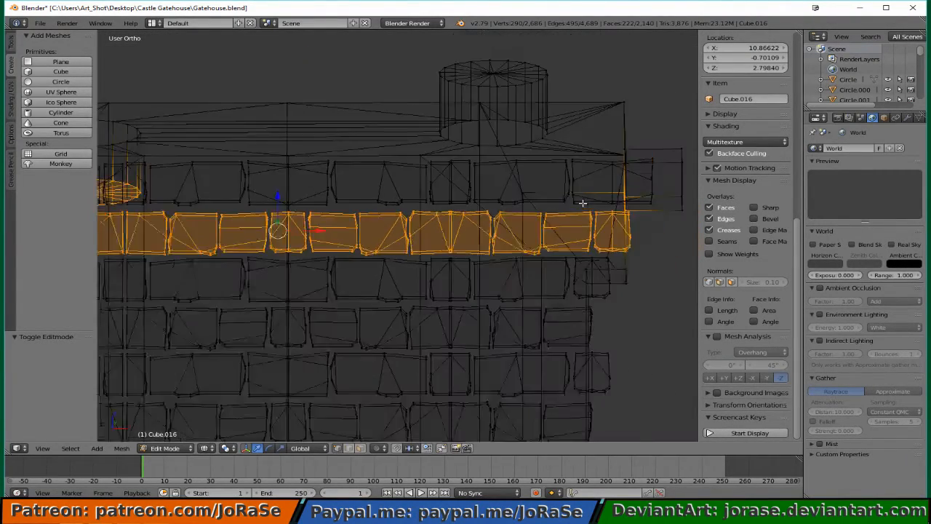
{"action": "scroll", "coordinate": [582, 203], "scroll_direction": "down", "scroll_amount": 2}
{"action": "key", "text": "z"}
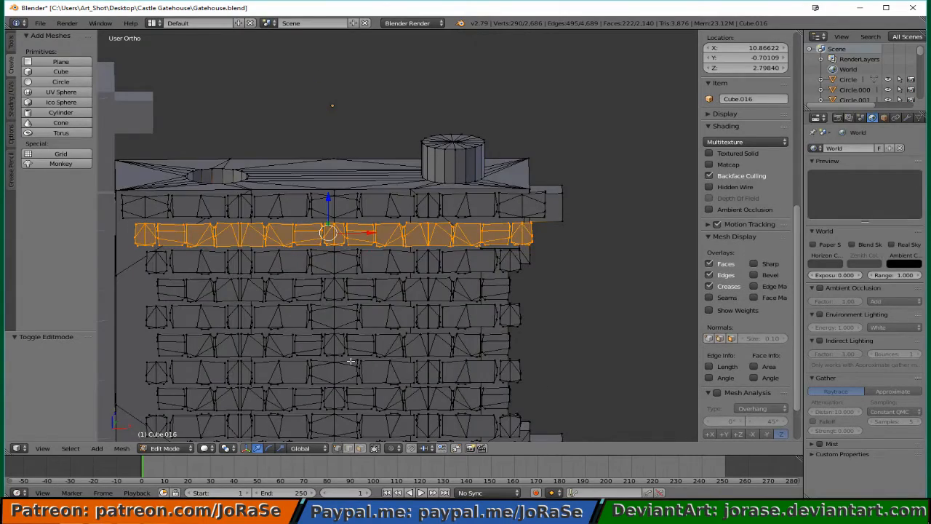
{"action": "scroll", "coordinate": [350, 360], "scroll_direction": "down", "scroll_amount": 2}
{"action": "middle_click_drag", "start_coordinate": [371, 308], "coordinate": [324, 308]}
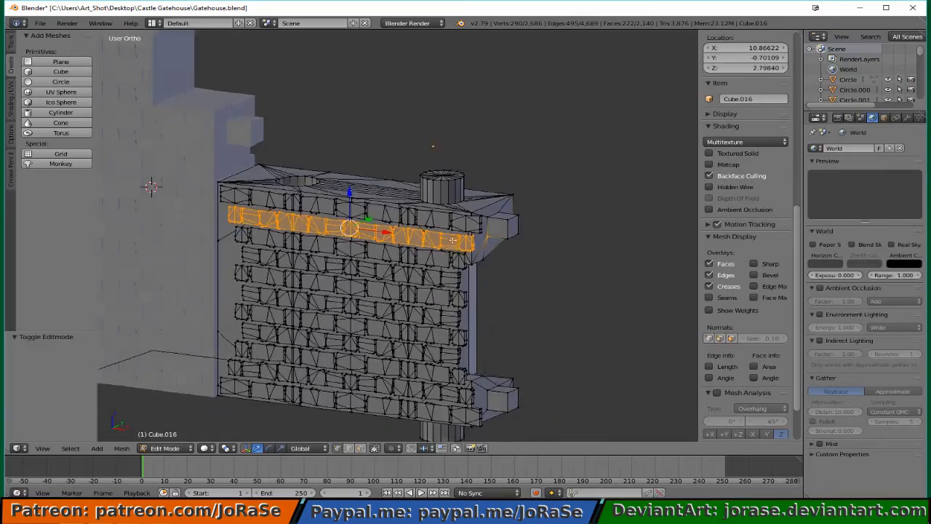
{"action": "middle_click_drag", "start_coordinate": [452, 240], "coordinate": [481, 207]}
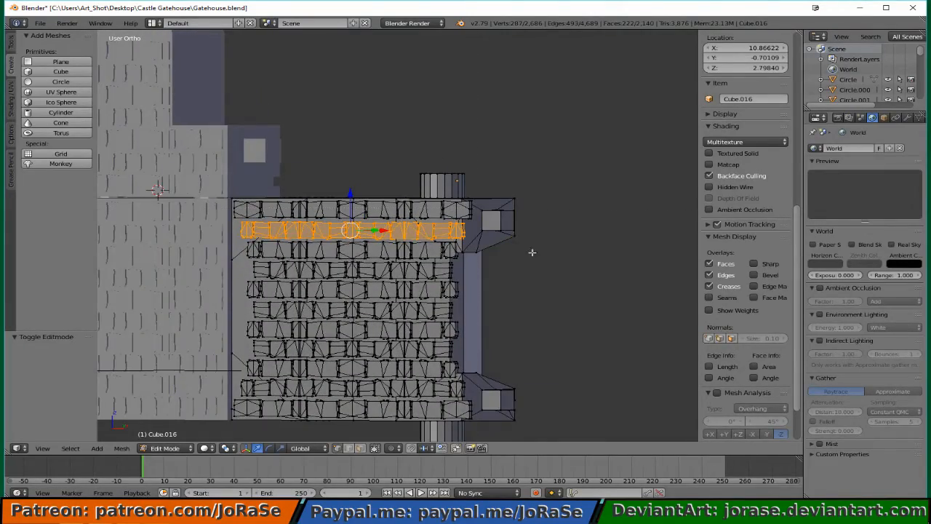
{"action": "middle_click_drag", "start_coordinate": [531, 252], "coordinate": [531, 342]}
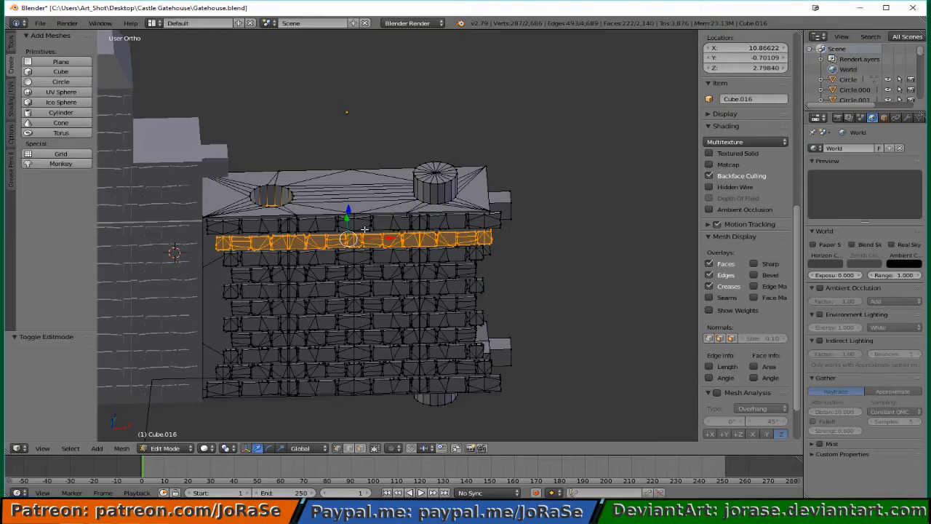
{"action": "key", "text": "z"}
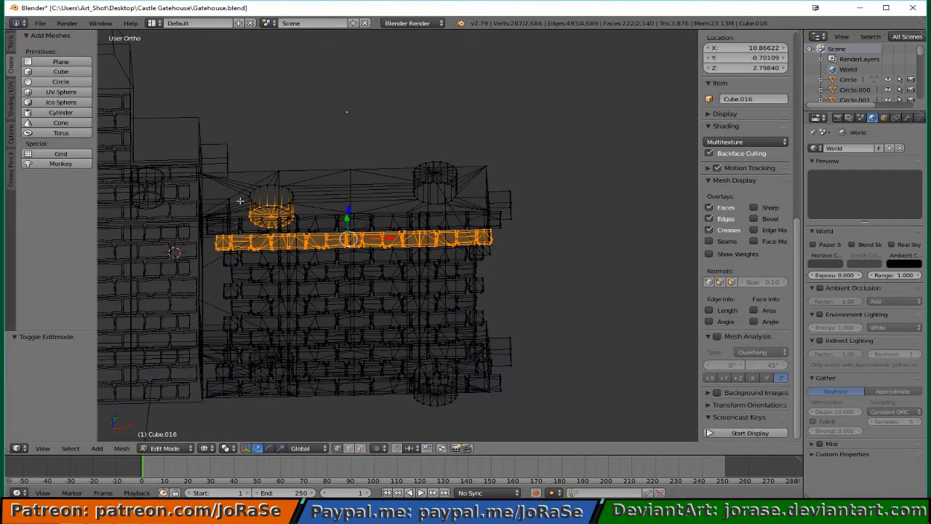
{"action": "middle_click_drag", "start_coordinate": [197, 177], "coordinate": [308, 197]}
{"action": "key", "text": "b"}
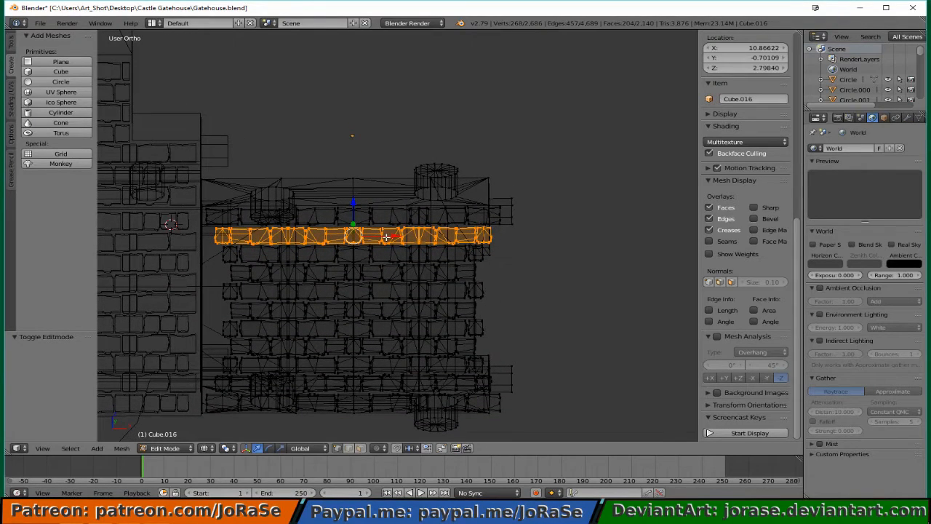
- Move the second brick row -0.142 along X towards the neighbouring wall and clear the selection
{"action": "key", "text": "g"}
{"action": "key", "text": "x"}
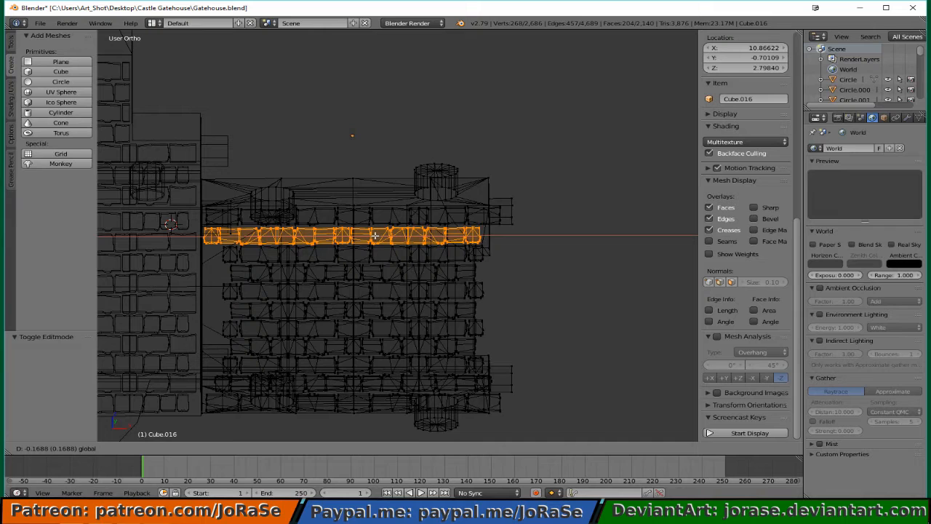
{"action": "left_click", "coordinate": [377, 235]}
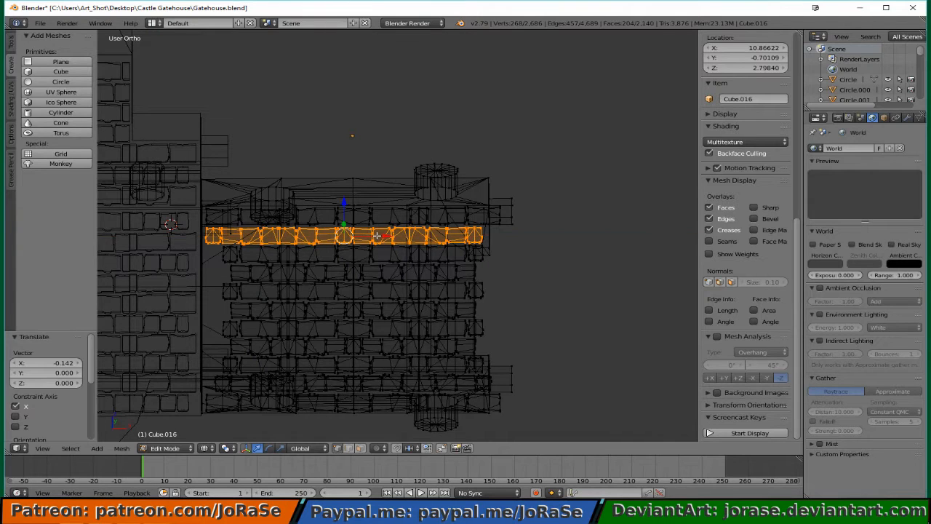
{"action": "key", "text": "z"}
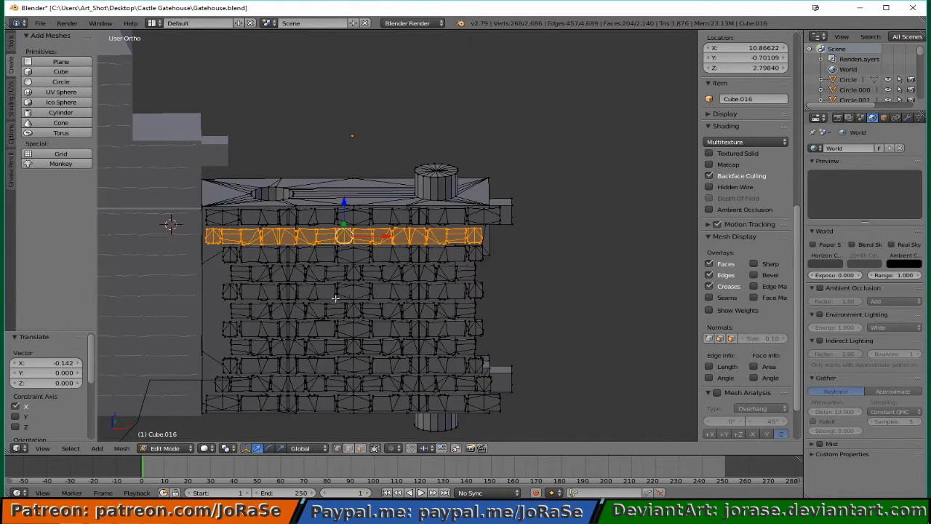
{"action": "key", "text": "a"}
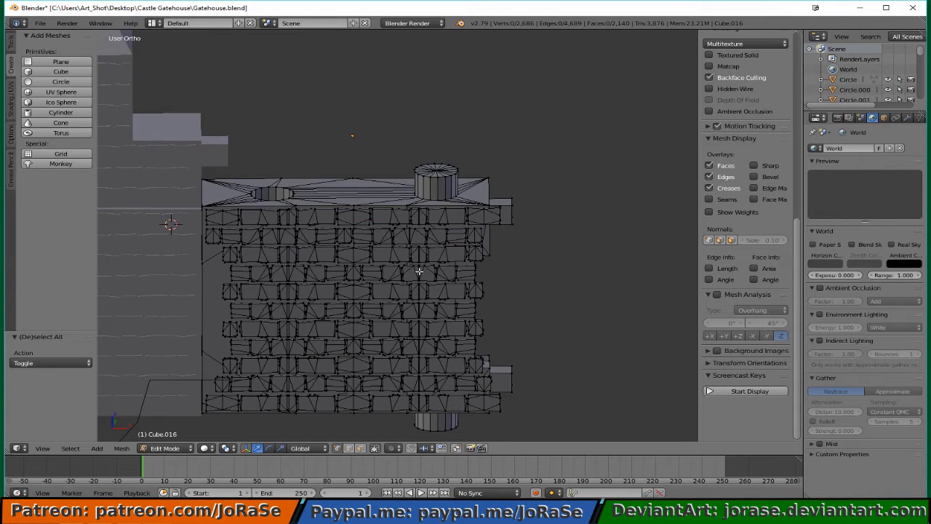
- Box-select the wall section's top brick row in right-side wireframe view
{"action": "scroll", "coordinate": [379, 275], "scroll_direction": "up", "scroll_amount": 3}
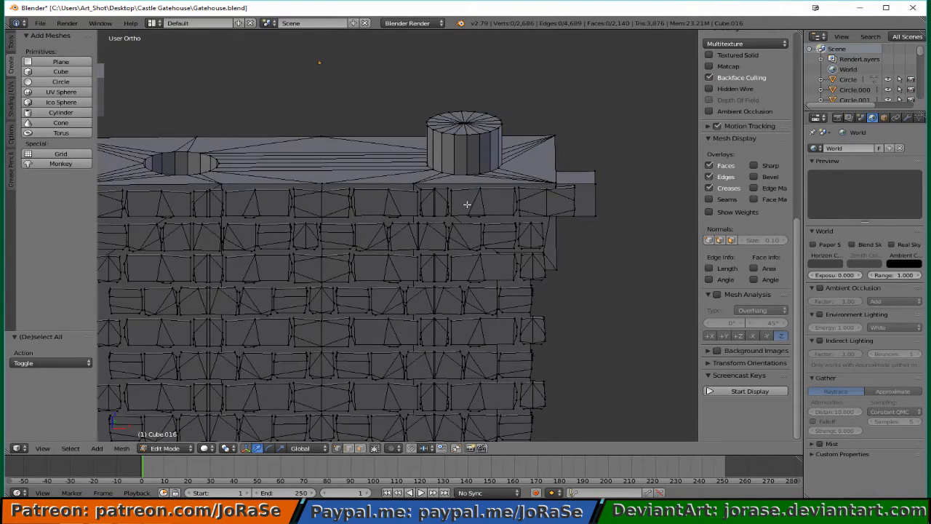
{"action": "key", "text": "z"}
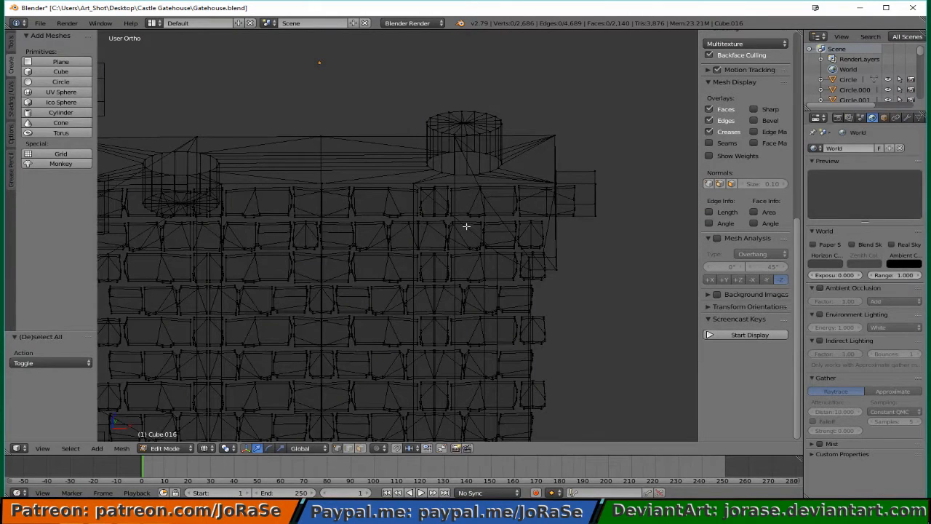
{"action": "key", "text": "KP_1"}
{"action": "key", "text": "KP_3"}
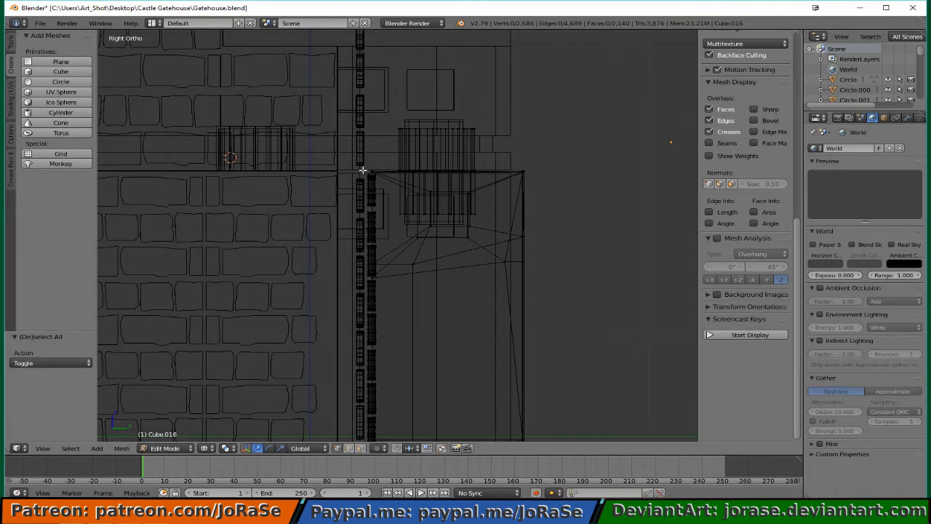
{"action": "key", "text": "b"}
{"action": "left_click_drag", "start_coordinate": [364, 168], "coordinate": [378, 206]}
- Box-deselect the stray wall vertices along the upper edge that were caught with the top brick row
{"action": "middle_click_drag", "start_coordinate": [252, 216], "coordinate": [332, 233]}
{"action": "key", "text": "b"}
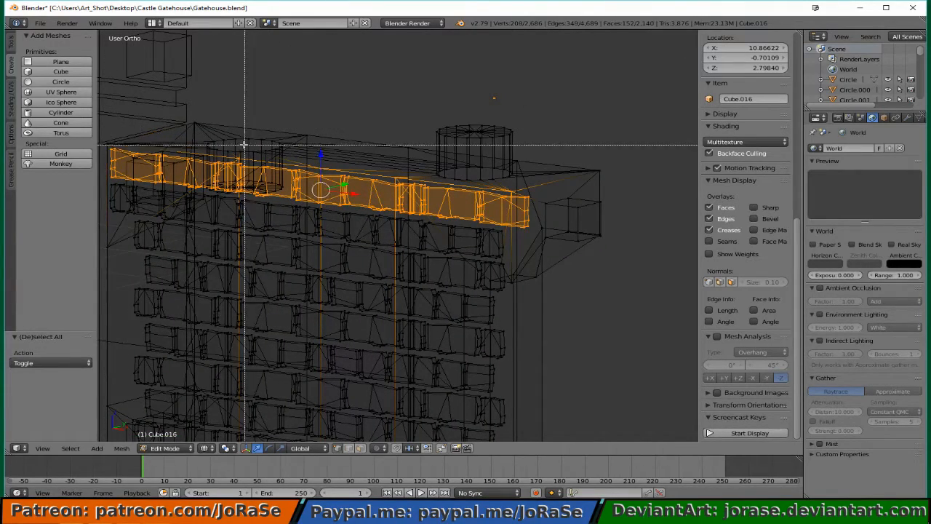
{"action": "middle_click_drag", "start_coordinate": [234, 145], "coordinate": [254, 161]}
{"action": "key", "text": "b"}
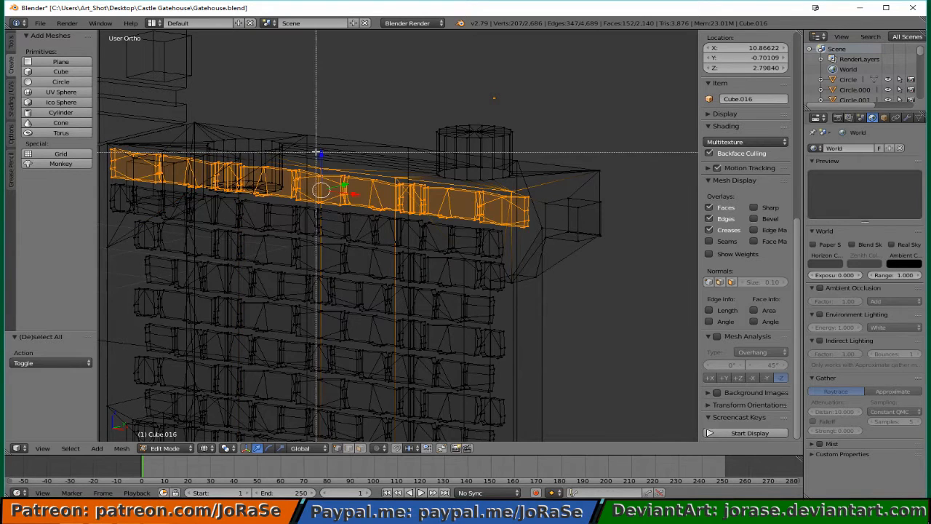
{"action": "middle_click_drag", "start_coordinate": [316, 152], "coordinate": [404, 180]}
{"action": "key", "text": "b"}
{"action": "key", "text": "b"}
- Check the top brick row's selection from above and move the row -0.044 along X in front view
{"action": "middle_click_drag", "start_coordinate": [507, 176], "coordinate": [435, 213]}
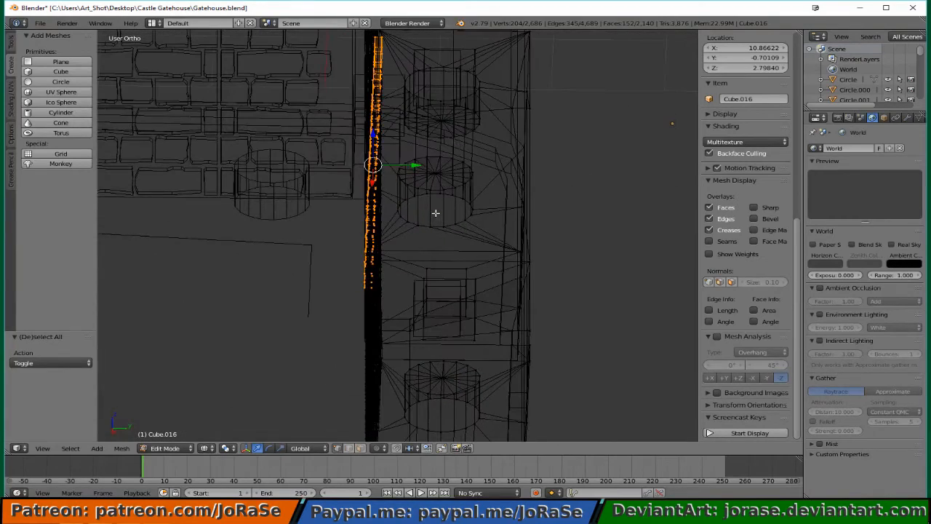
{"action": "key", "text": "KP_7"}
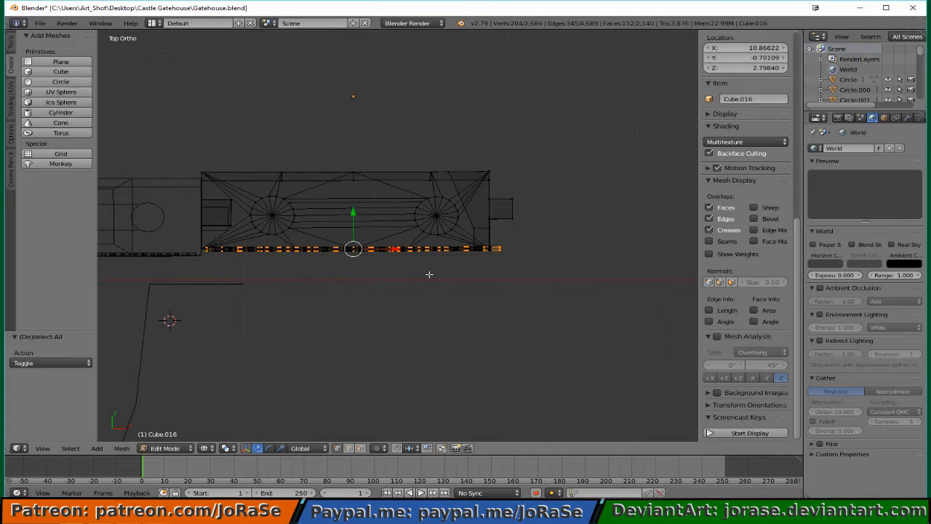
{"action": "key", "text": "KP_1"}
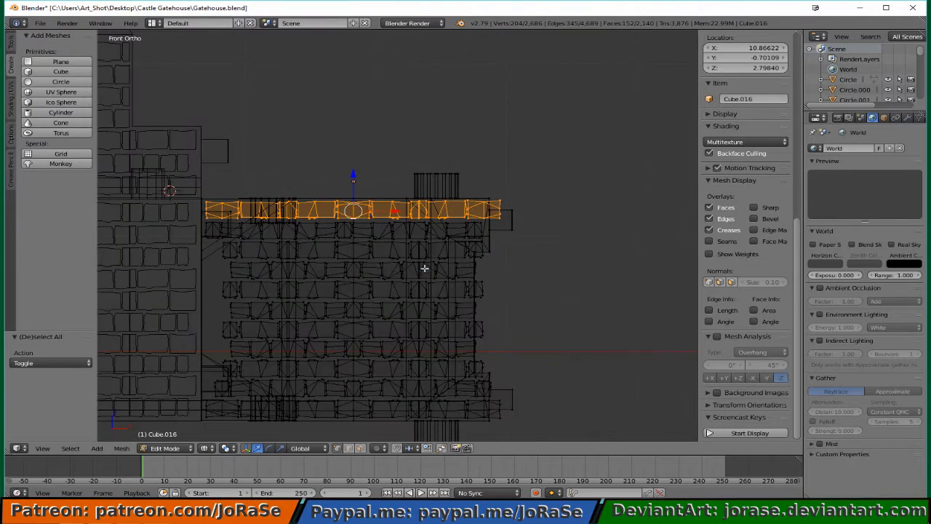
{"action": "key", "text": "g"}
{"action": "key", "text": "x"}
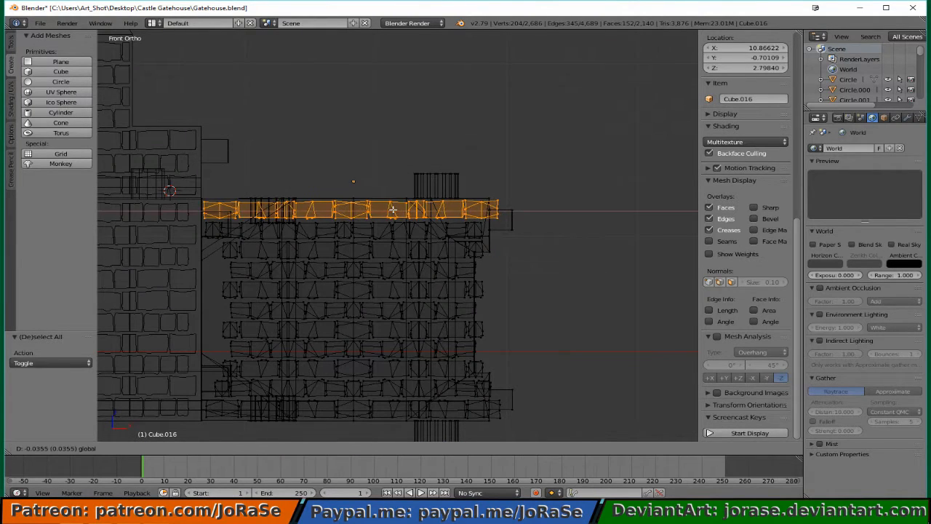
{"action": "left_click", "coordinate": [392, 210]}
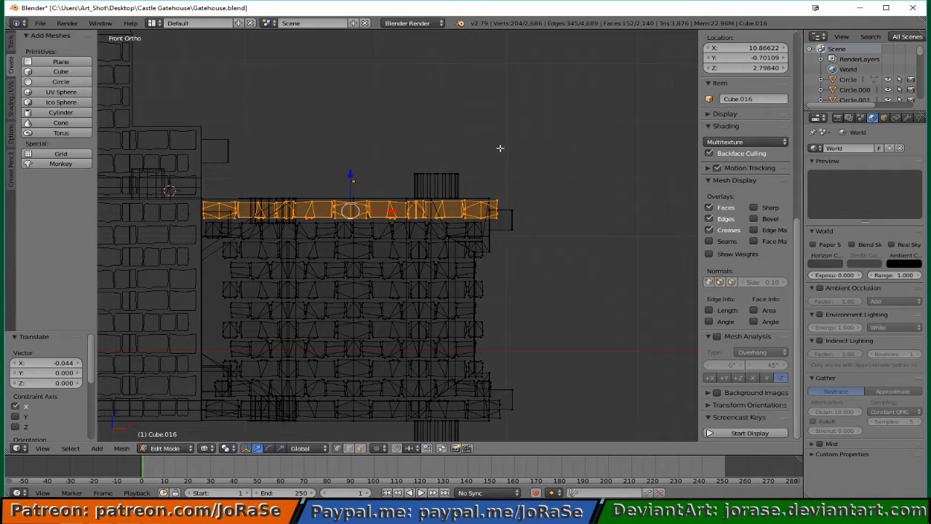
- Scale the top brick row to 0.972 along X and move it -0.062 along X towards the neighbouring wall
{"action": "key", "text": "s"}
{"action": "key", "text": "x"}
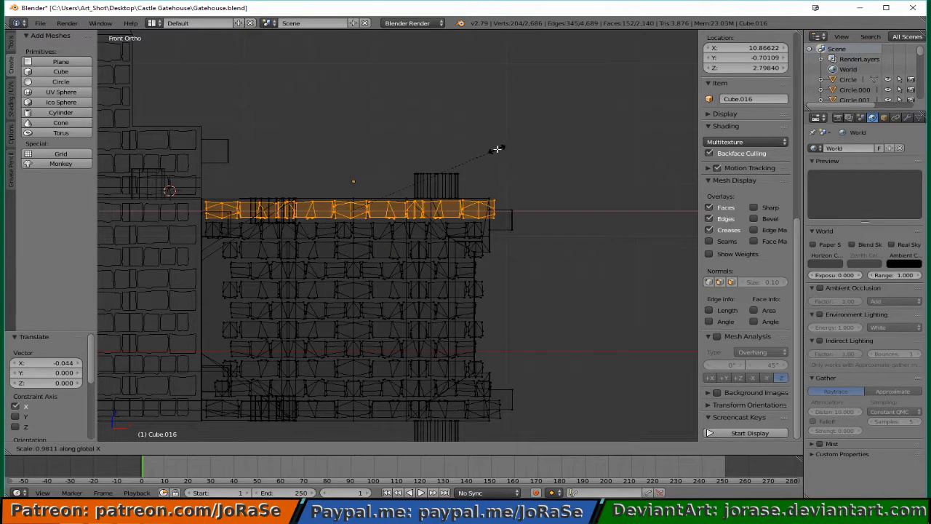
{"action": "left_click", "coordinate": [495, 149]}
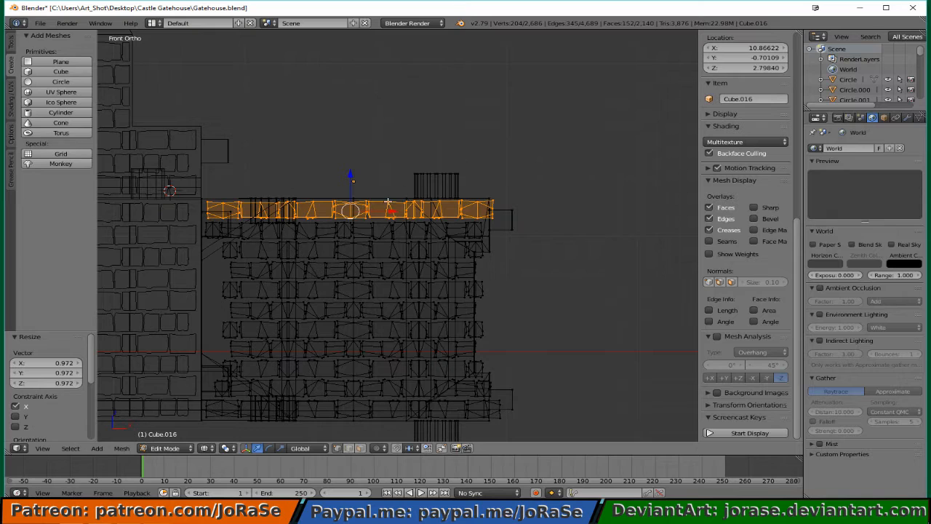
{"action": "key", "text": "g"}
{"action": "key", "text": "x"}
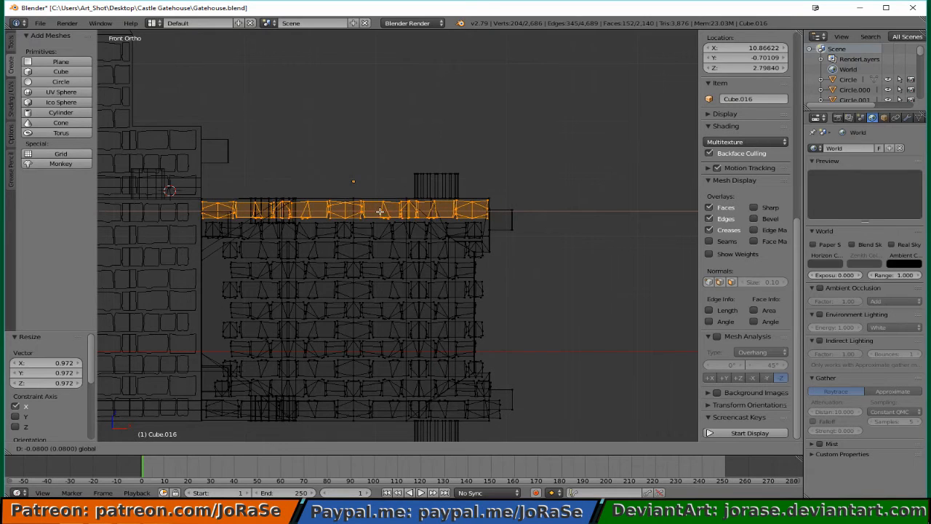
{"action": "left_click", "coordinate": [381, 211]}
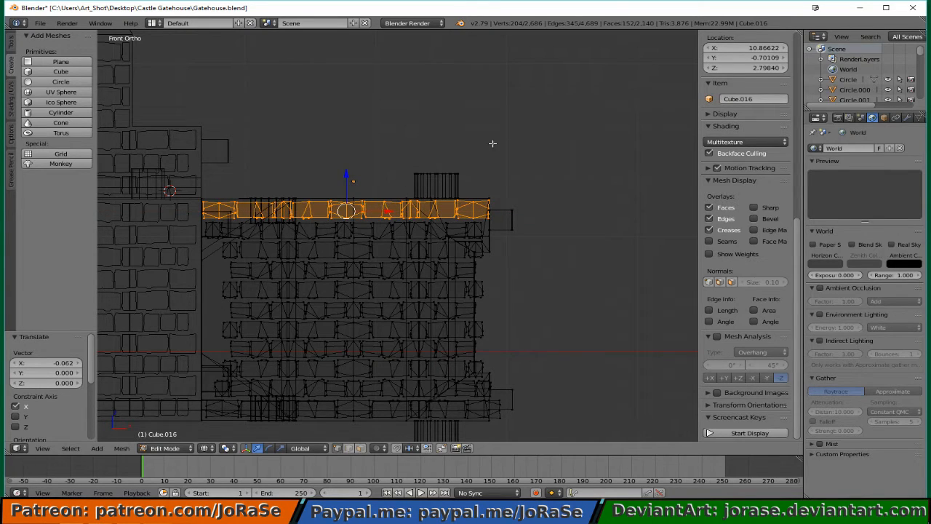
- Scale the top brick row to 0.980 along X to fit the wall's width and clear the selection
{"action": "key", "text": "s"}
{"action": "key", "text": "x"}
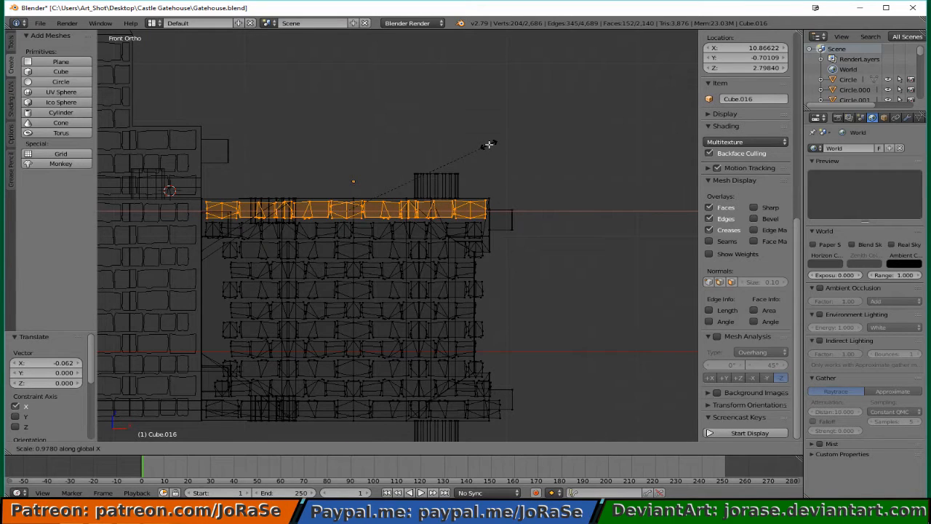
{"action": "left_click", "coordinate": [488, 144]}
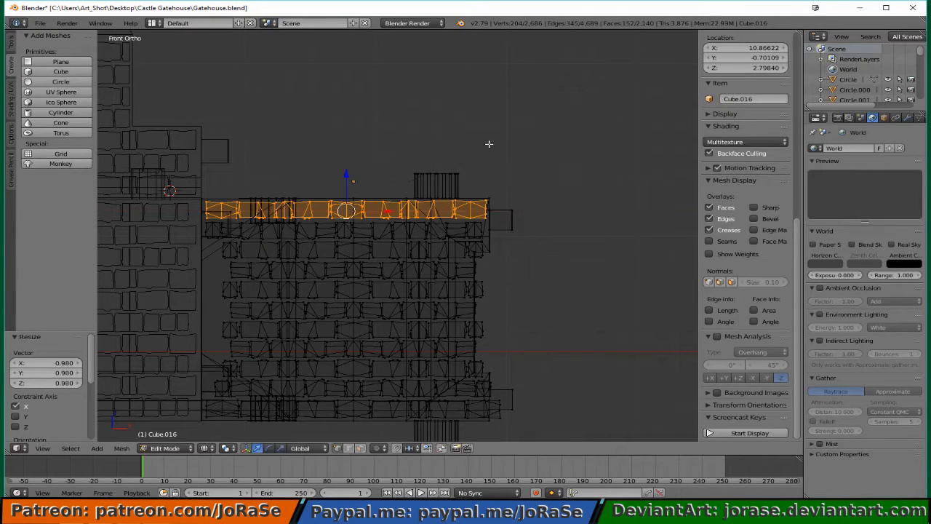
{"action": "key", "text": "a"}
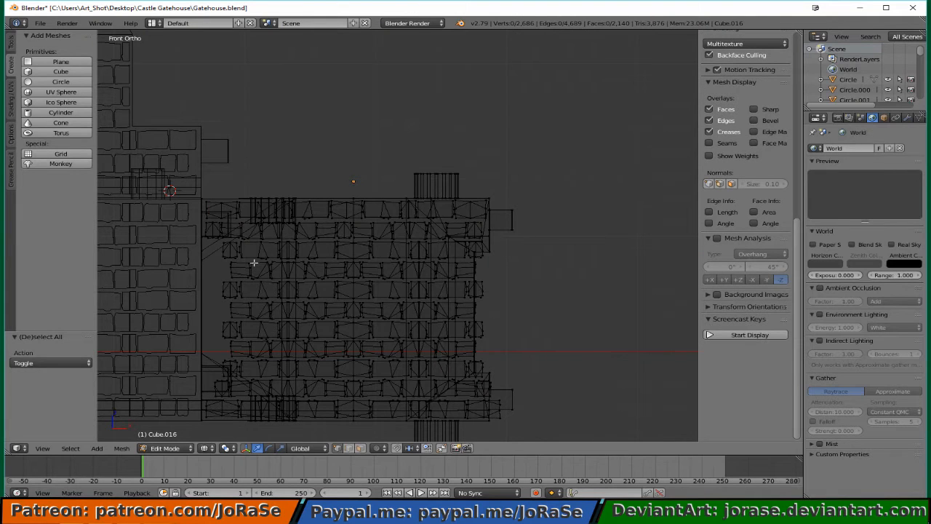
- Box-select the wall section's third brick row from the top in front view and drop stray vertices from the selection
{"action": "middle_click_drag", "start_coordinate": [211, 271], "coordinate": [291, 240], "text": "shift"}
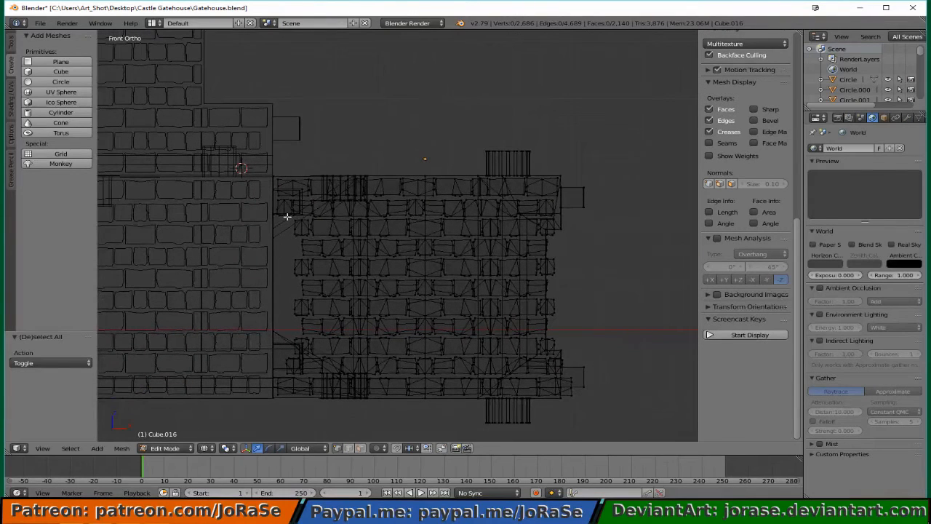
{"action": "key", "text": "b"}
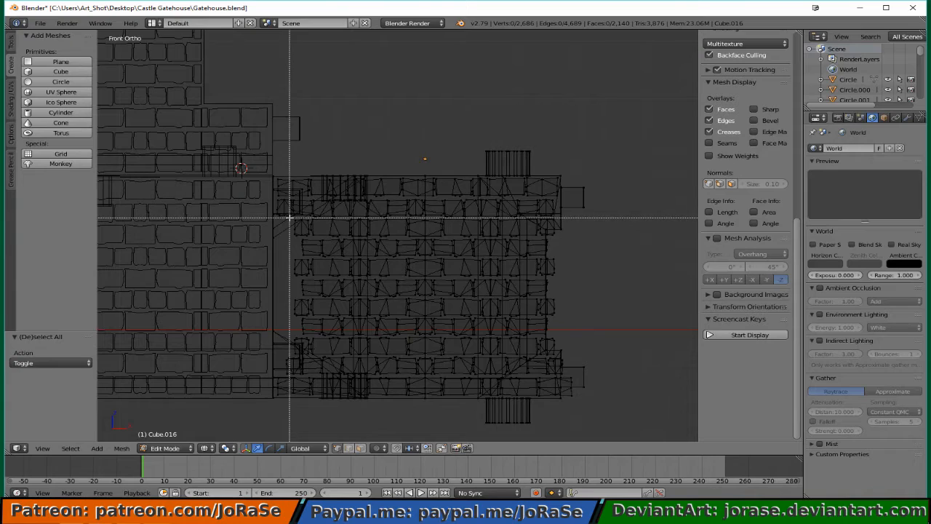
{"action": "left_click_drag", "start_coordinate": [290, 220], "coordinate": [565, 239]}
{"action": "middle_click_drag", "start_coordinate": [552, 235], "coordinate": [524, 291]}
{"action": "key", "text": "b"}
{"action": "scroll", "coordinate": [525, 294], "scroll_direction": "up", "scroll_amount": 3}
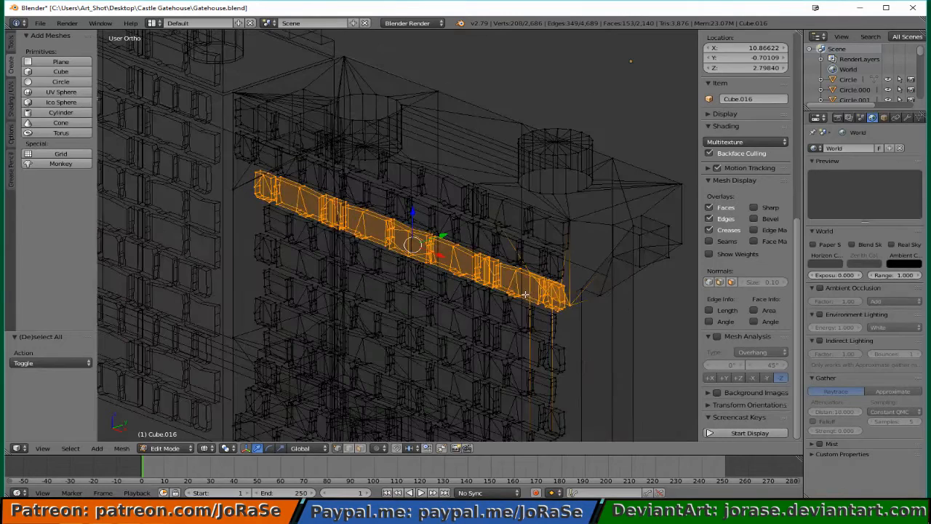
{"action": "right_click", "coordinate": [569, 275], "text": "alt+shift"}
{"action": "right_click", "coordinate": [565, 276], "text": "alt+shift"}
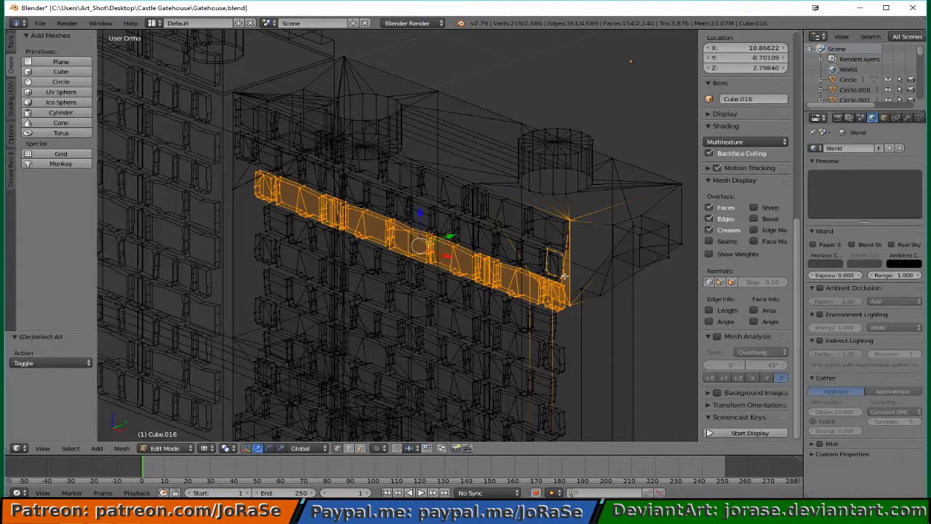
{"action": "key", "text": "ctrl+z"}
{"action": "key", "text": "ctrl+z"}
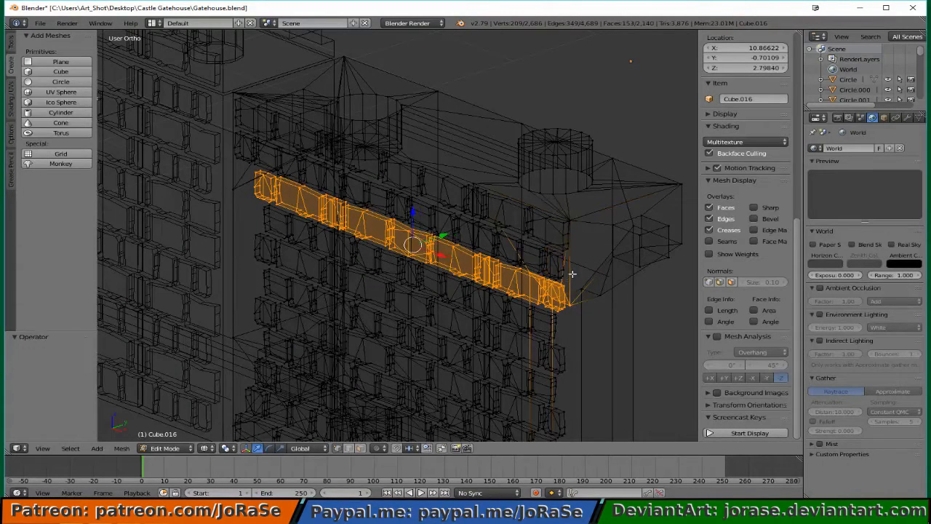
- Deselect the stray wall vertices at the outer end and lower edge of the third brick row, keeping only its bricks selected
{"action": "key", "text": "z"}
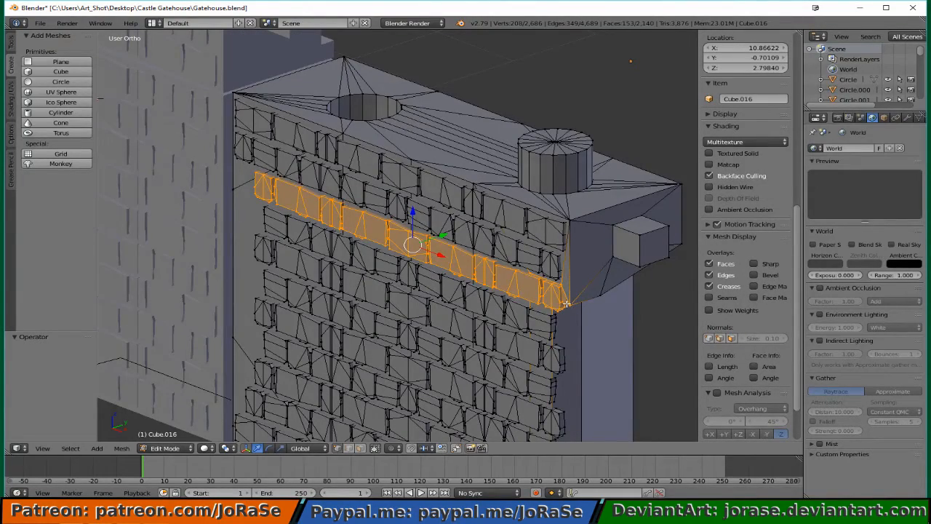
{"action": "right_click", "coordinate": [566, 303], "text": "shift"}
{"action": "middle_click_drag", "start_coordinate": [503, 286], "coordinate": [571, 260]}
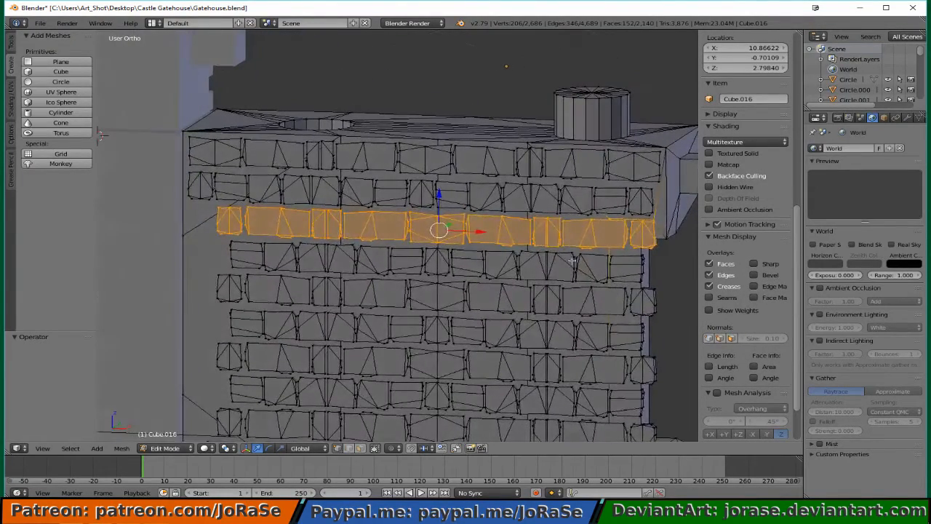
{"action": "right_click", "coordinate": [608, 250], "text": "shift"}
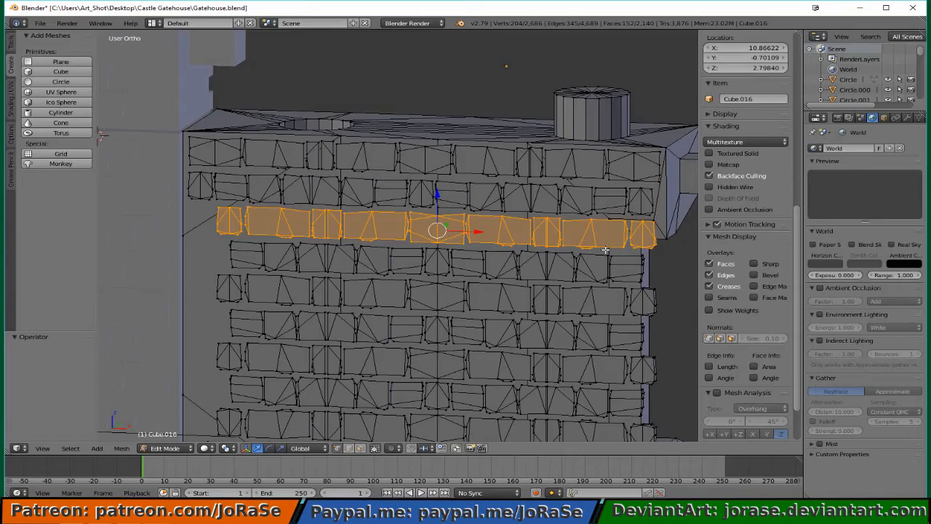
{"action": "middle_click_drag", "start_coordinate": [599, 245], "coordinate": [505, 239]}
{"action": "key", "text": "z"}
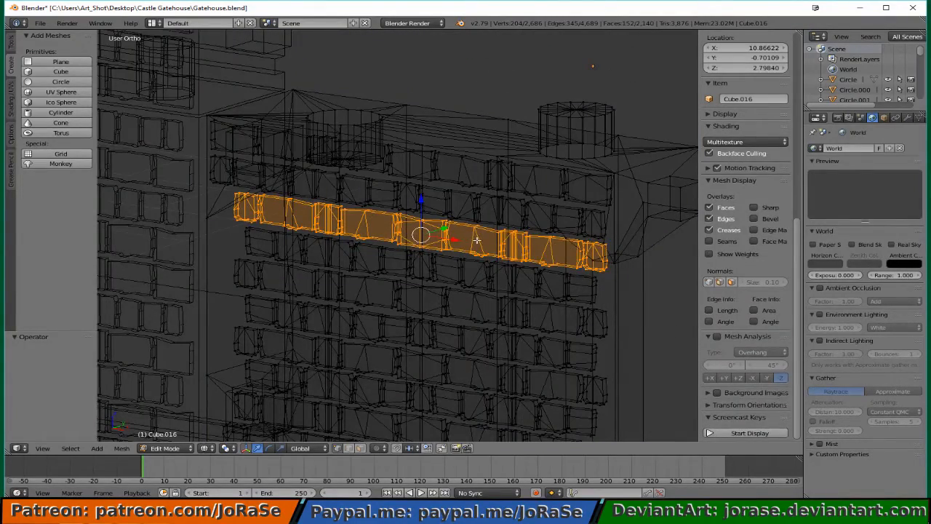
- Move the third brick row -0.195 along X in front view and check its position in solid shading
{"action": "key", "text": "KP_1"}
{"action": "key", "text": "g"}
{"action": "key", "text": "x"}
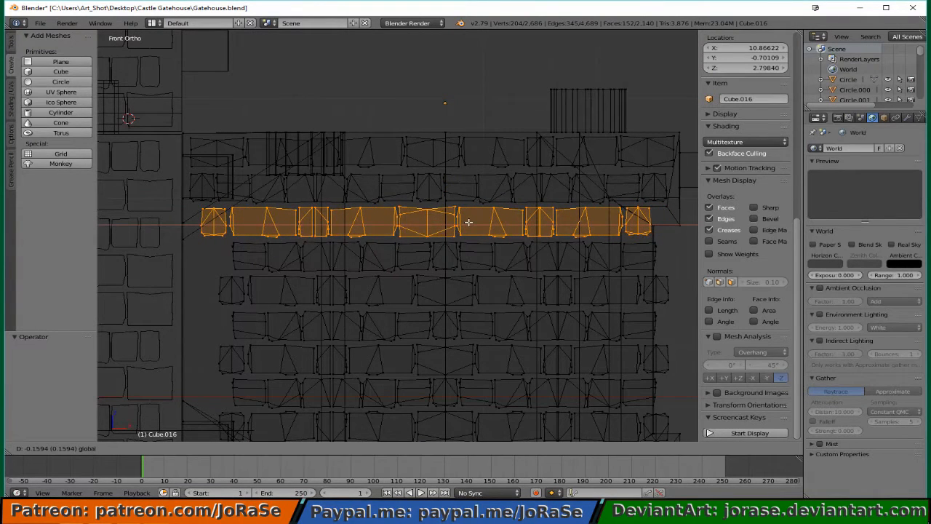
{"action": "left_click", "coordinate": [464, 222]}
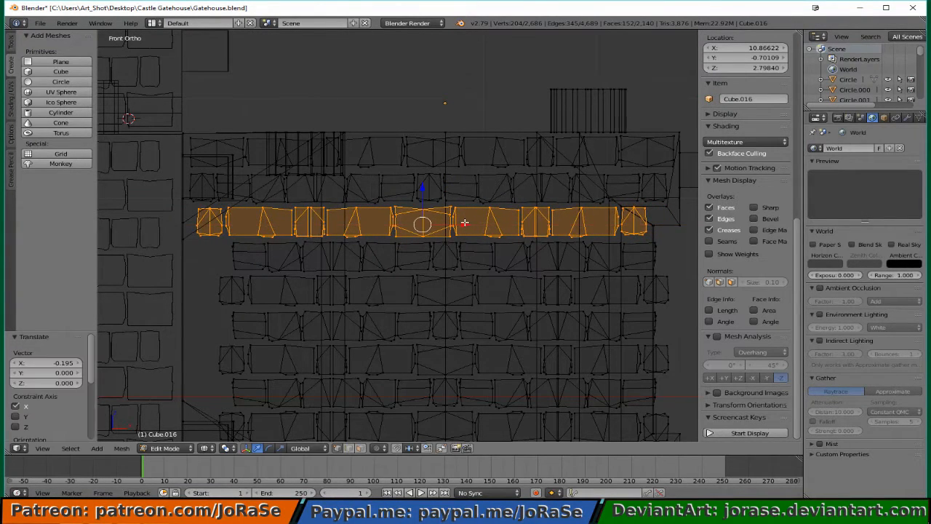
{"action": "key", "text": "z"}
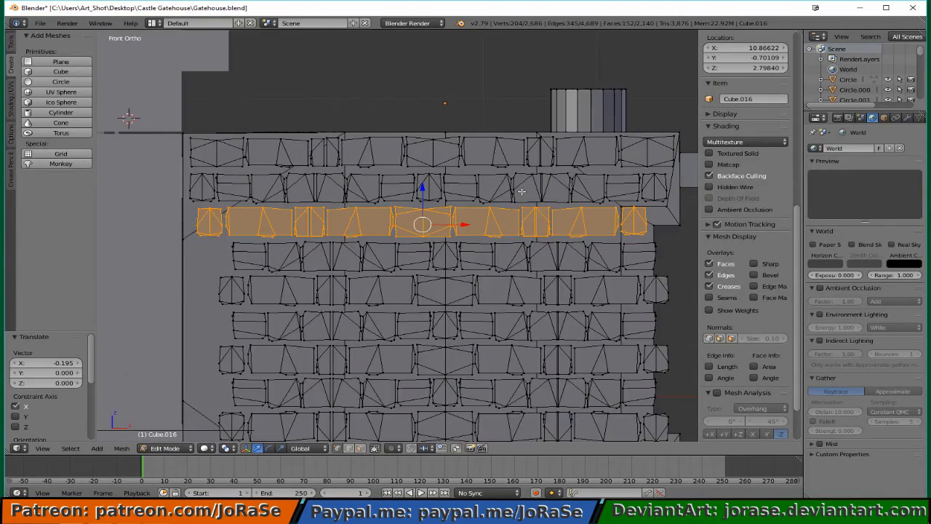
{"action": "middle_click_drag", "start_coordinate": [521, 192], "coordinate": [483, 218]}
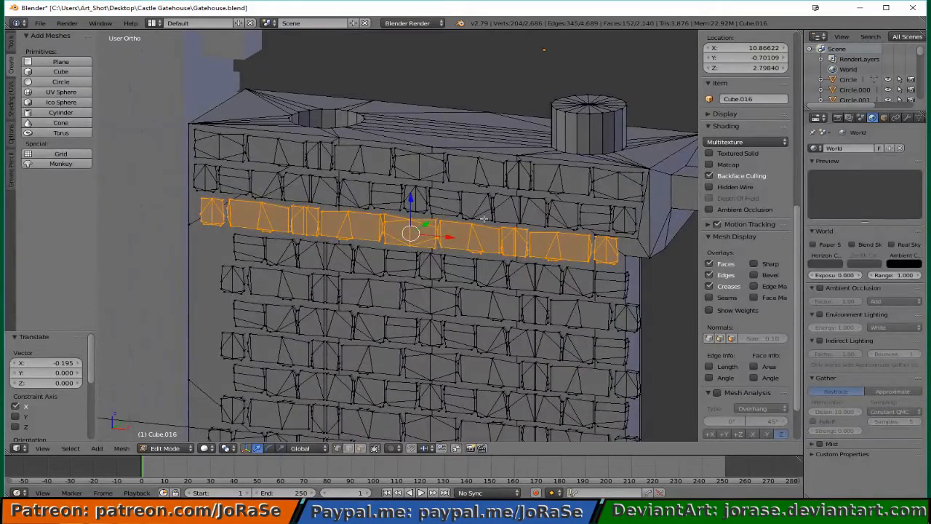
- Scale the third brick row to 1.026 along X, move it about -0.02 along X and clear the selection
{"action": "key", "text": "KP_1"}
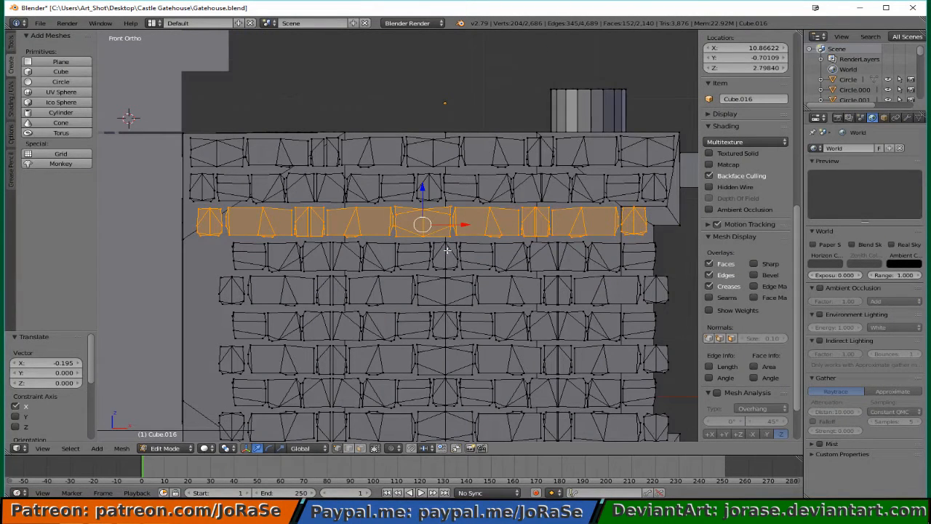
{"action": "key", "text": "s"}
{"action": "key", "text": "x"}
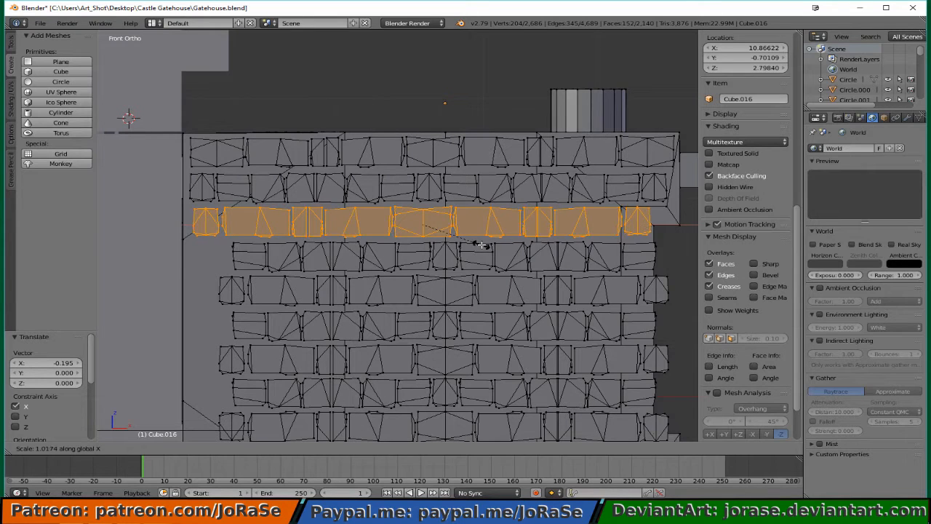
{"action": "left_click", "coordinate": [481, 245]}
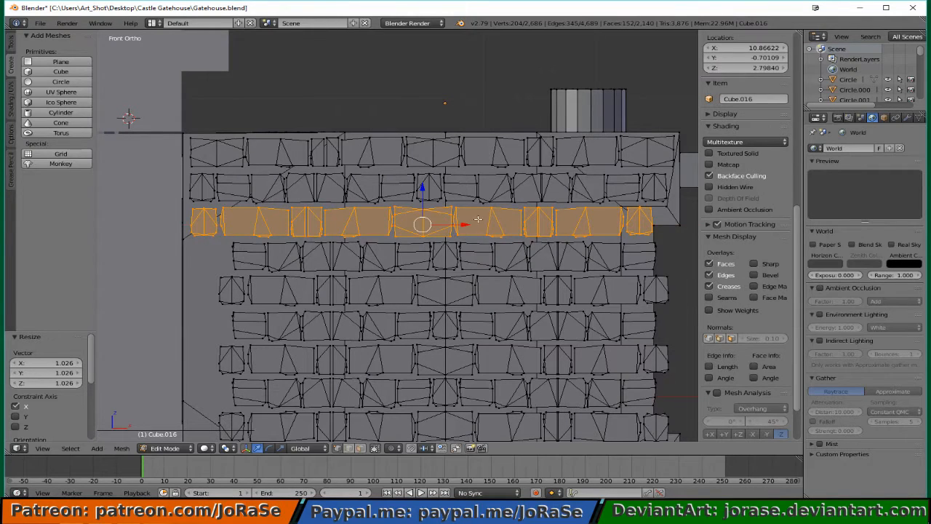
{"action": "key", "text": "g"}
{"action": "key", "text": "x"}
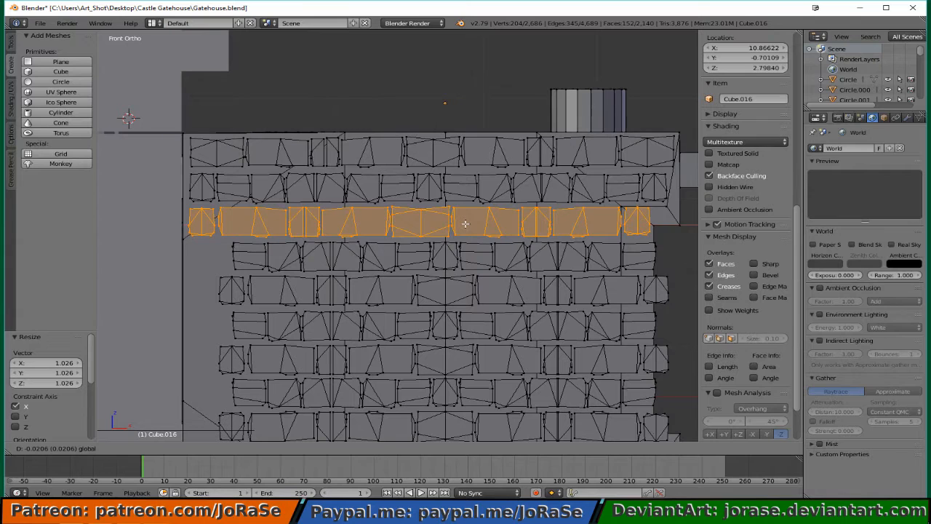
{"action": "left_click", "coordinate": [465, 223]}
{"action": "key", "text": "a"}
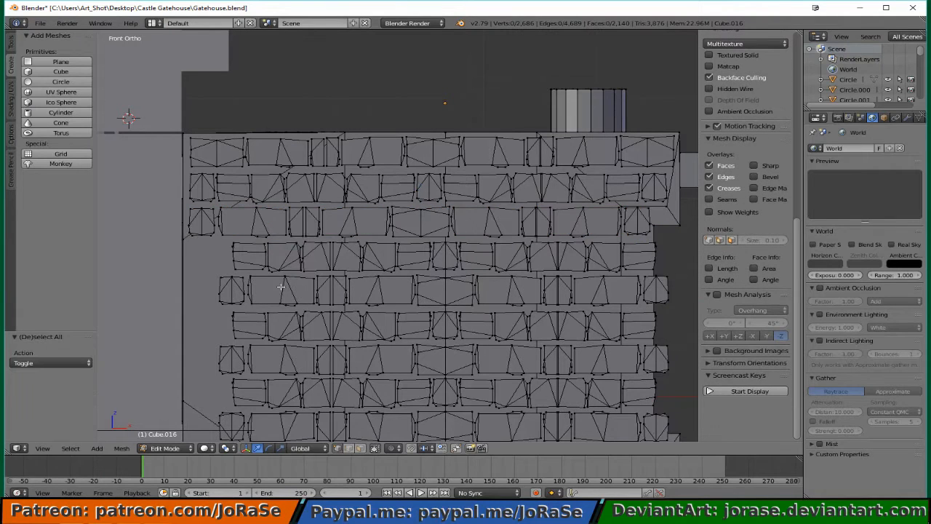
- Box-select the fourth to eighth brick rows in front-view wireframe and drop the ninth row's stray vertices from the selection
{"action": "key", "text": "z"}
{"action": "key", "text": "b"}
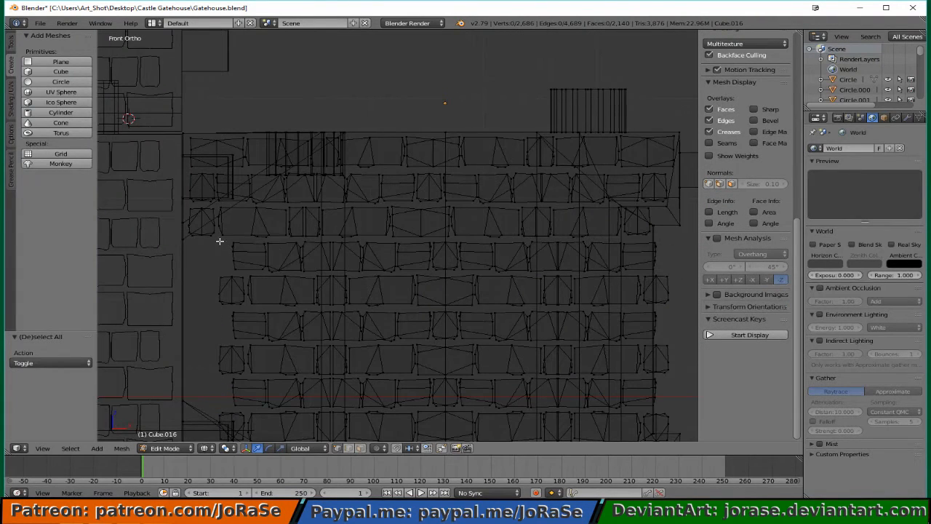
{"action": "left_click_drag", "start_coordinate": [219, 241], "coordinate": [669, 274]}
{"action": "key", "text": "b"}
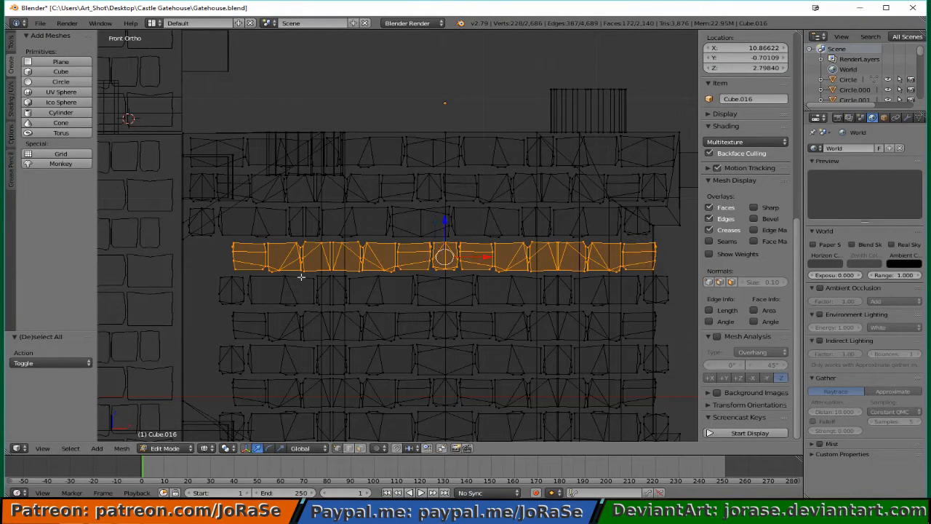
{"action": "key", "text": "b"}
{"action": "left_click_drag", "start_coordinate": [205, 272], "coordinate": [683, 412]}
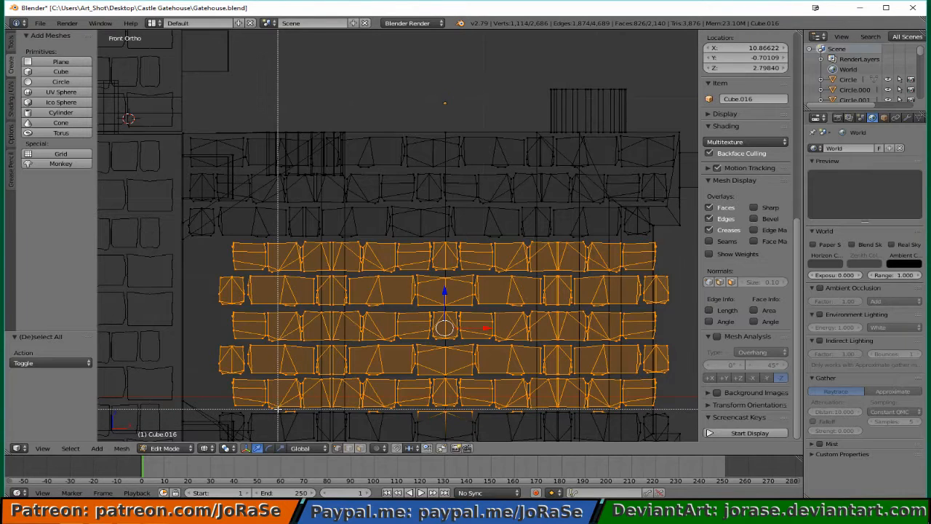
{"action": "left_click_drag", "start_coordinate": [279, 412], "coordinate": [623, 437]}
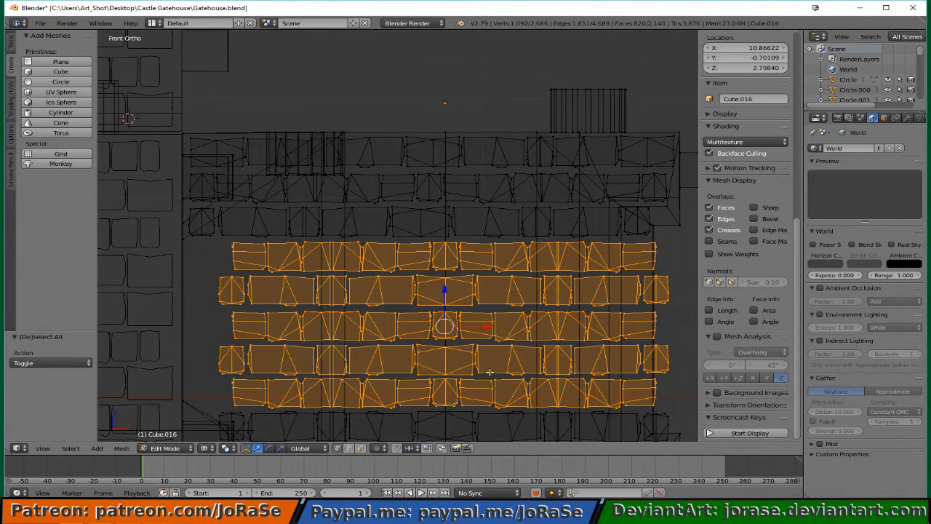
- Fit the five selected brick rows to the wall along X by moving -0.242, scaling to 1.033 and shifting 0.010, then deselect everything
{"action": "left_click_drag", "start_coordinate": [474, 327], "coordinate": [450, 328]}
{"action": "key", "text": "s"}
{"action": "key", "text": "x"}
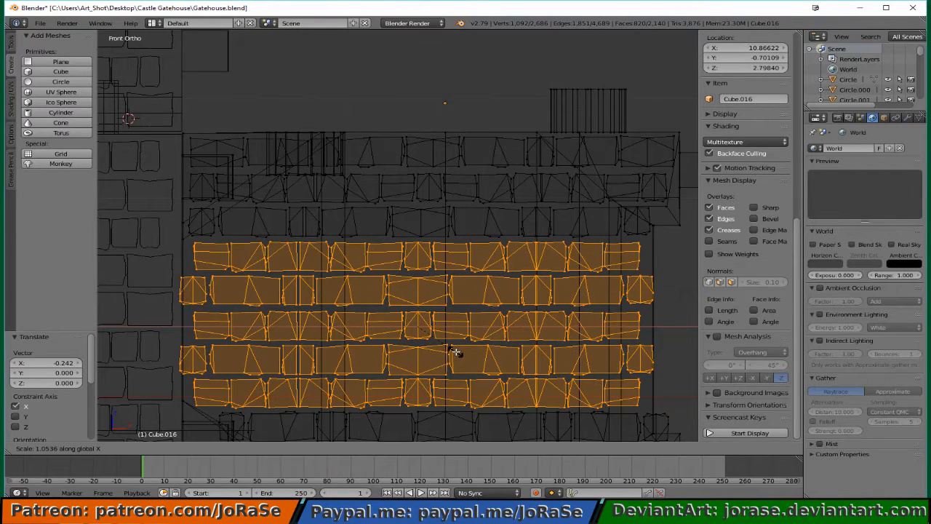
{"action": "left_click", "coordinate": [454, 352]}
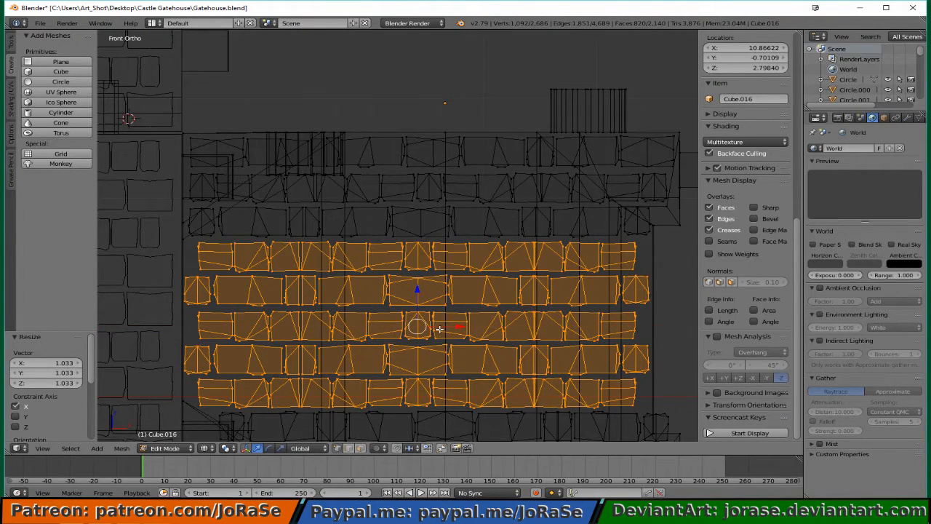
{"action": "left_click_drag", "start_coordinate": [440, 328], "coordinate": [440, 328]}
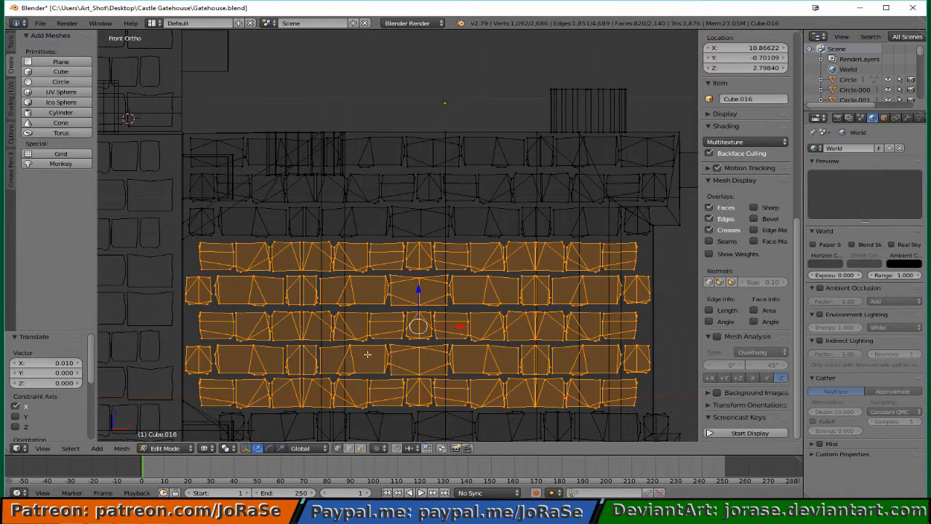
{"action": "key", "text": "a"}
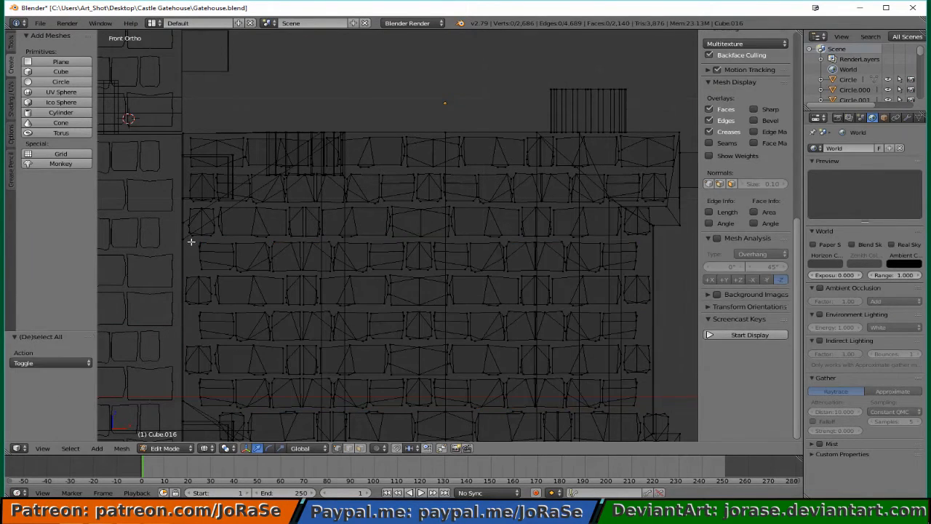
- Extend the end bricks of rows four, six and eight towards the neighbouring wall by moving their end vertices -0.098 along X
{"action": "key", "text": "b"}
{"action": "left_click_drag", "start_coordinate": [192, 241], "coordinate": [206, 267]}
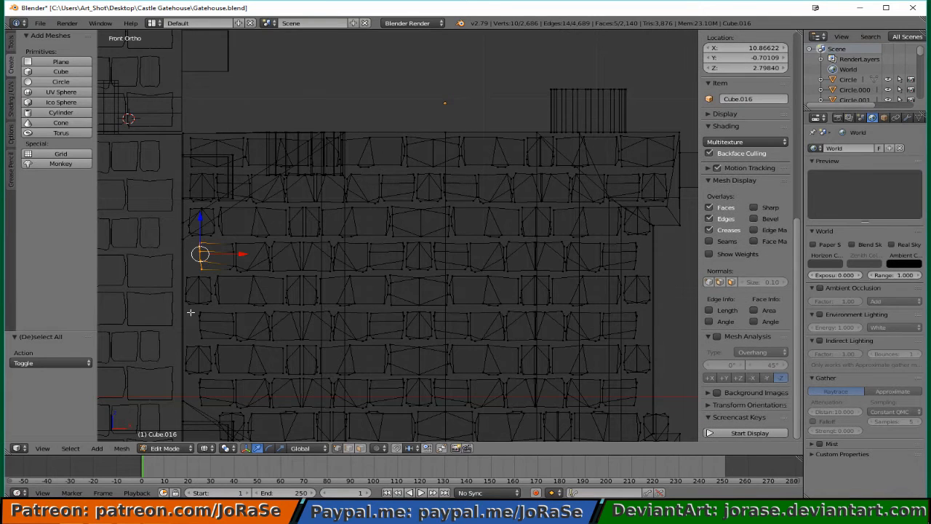
{"action": "key", "text": "b"}
{"action": "left_click_drag", "start_coordinate": [197, 310], "coordinate": [203, 342]}
{"action": "key", "text": "b"}
{"action": "left_click_drag", "start_coordinate": [190, 377], "coordinate": [207, 413]}
{"action": "left_click_drag", "start_coordinate": [237, 322], "coordinate": [225, 320]}
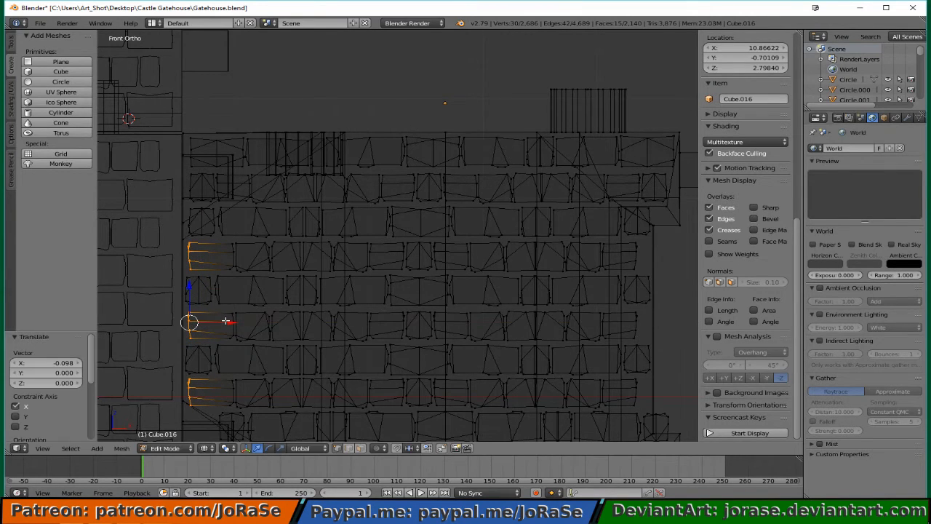
{"action": "key", "text": "a"}
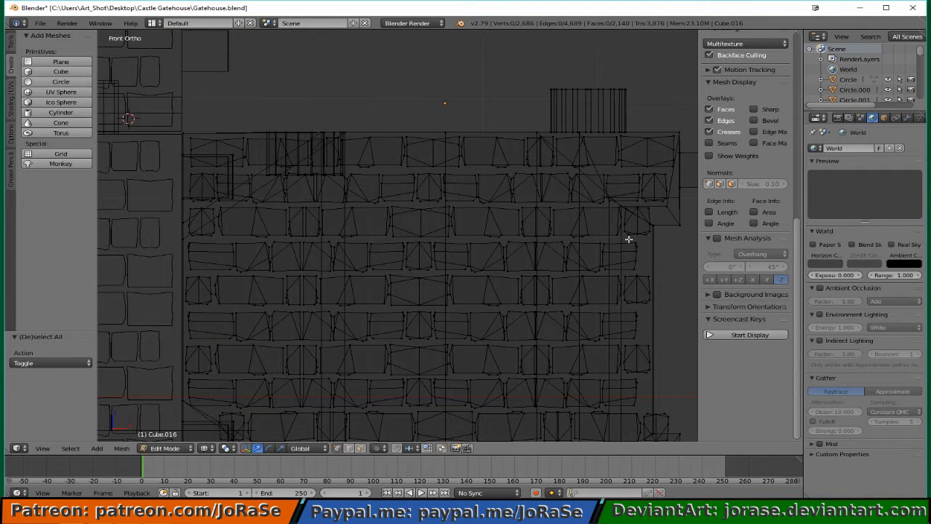
- Extend the outer end bricks of rows four, six and eight by moving their end vertices 0.087 along X
{"action": "left_click_drag", "start_coordinate": [629, 250], "coordinate": [640, 273]}
{"action": "key", "text": "b"}
{"action": "left_click_drag", "start_coordinate": [625, 309], "coordinate": [640, 337]}
{"action": "key", "text": "b"}
{"action": "left_click_drag", "start_coordinate": [627, 376], "coordinate": [646, 408]}
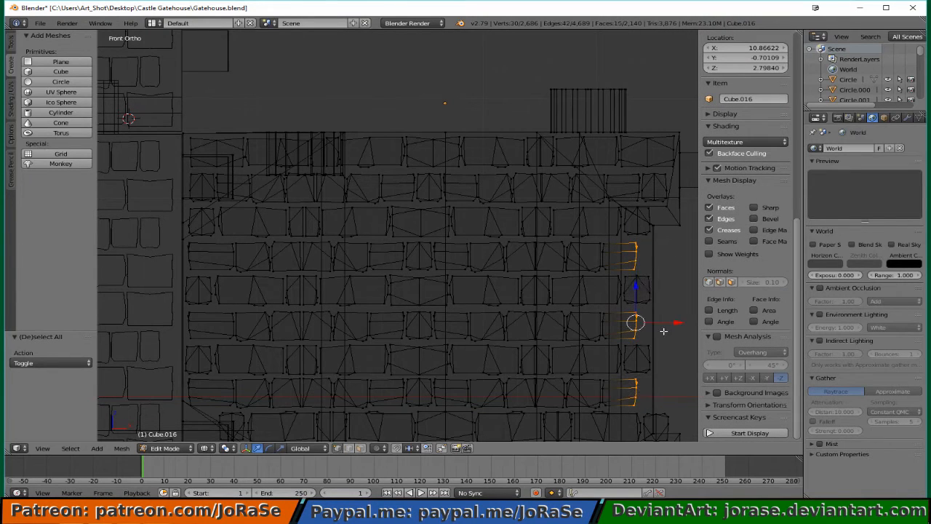
{"action": "key", "text": "g"}
{"action": "key", "text": "x"}
{"action": "left_click", "coordinate": [670, 326]}
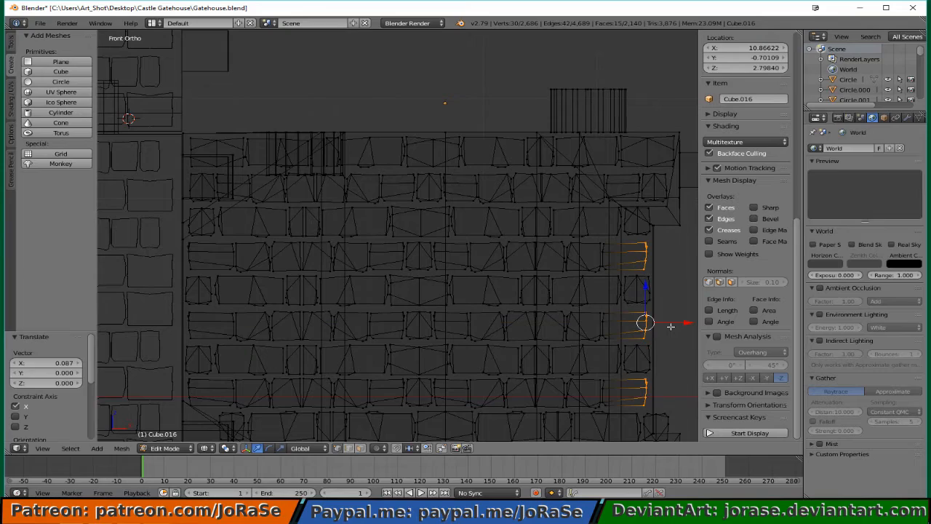
{"action": "key", "text": "a"}
{"action": "key", "text": "z"}
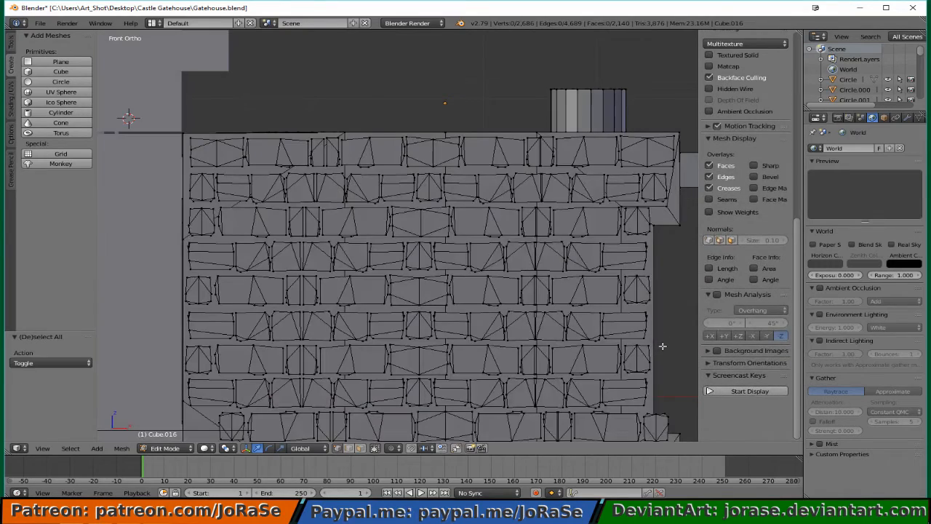
- Box-select the ninth brick row in wireframe and drop the stray vertices along its lower edge from the selection
{"action": "middle_click_drag", "start_coordinate": [653, 346], "coordinate": [573, 172], "text": "shift"}
{"action": "key", "text": "z"}
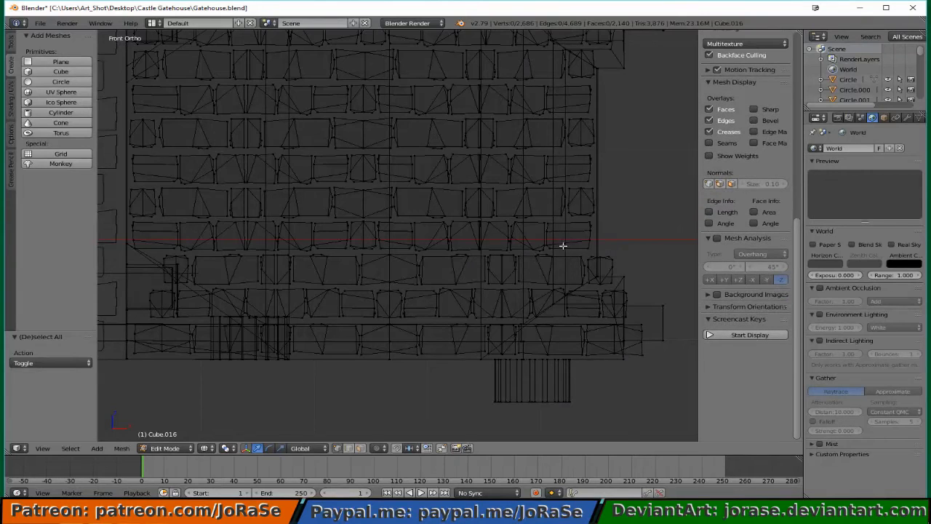
{"action": "key", "text": "b"}
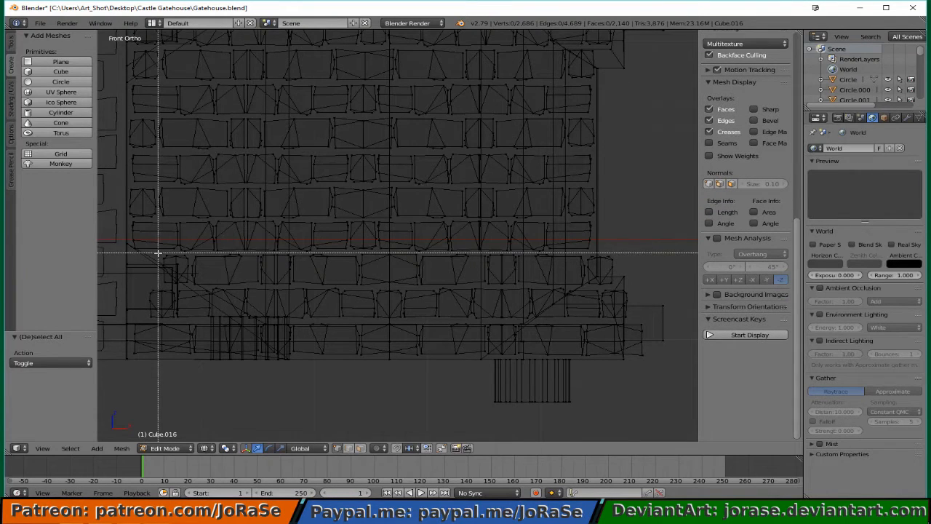
{"action": "left_click_drag", "start_coordinate": [158, 253], "coordinate": [615, 289]}
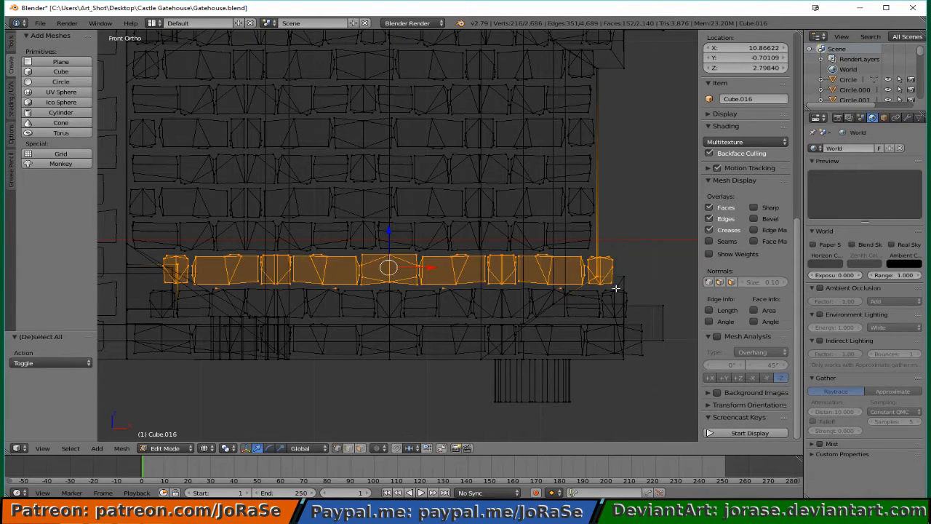
{"action": "key", "text": "b"}
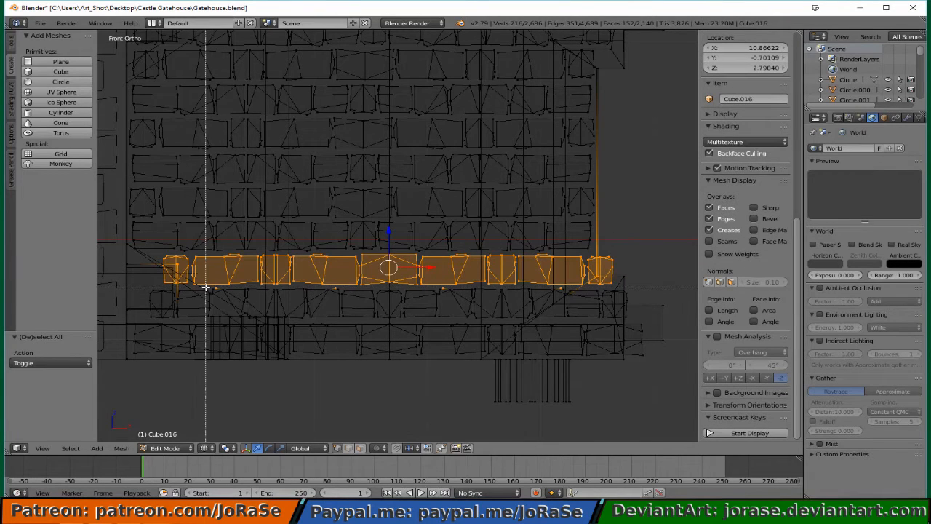
{"action": "left_click_drag", "start_coordinate": [205, 287], "coordinate": [581, 346]}
- Remove the remaining stray wall vertices at both ends of the ninth brick row from the selection
{"action": "key", "text": "z"}
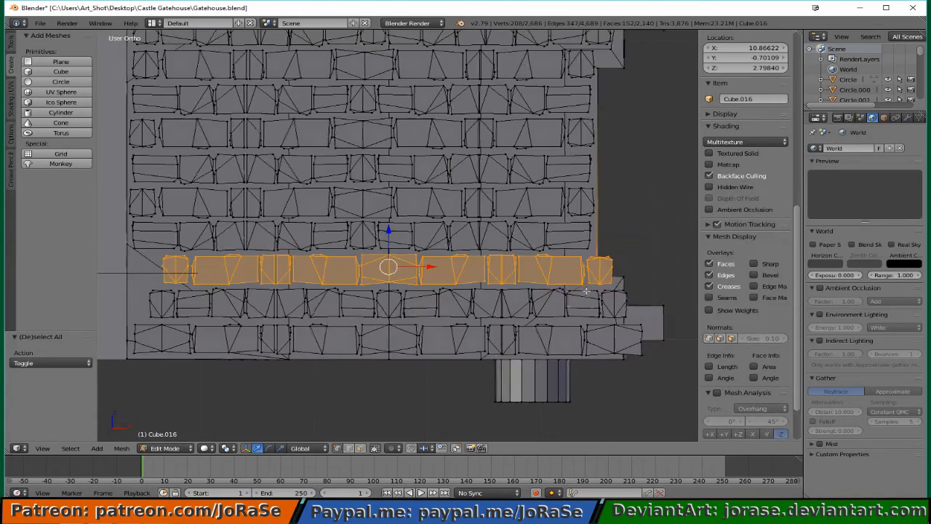
{"action": "middle_click_drag", "start_coordinate": [589, 290], "coordinate": [540, 306]}
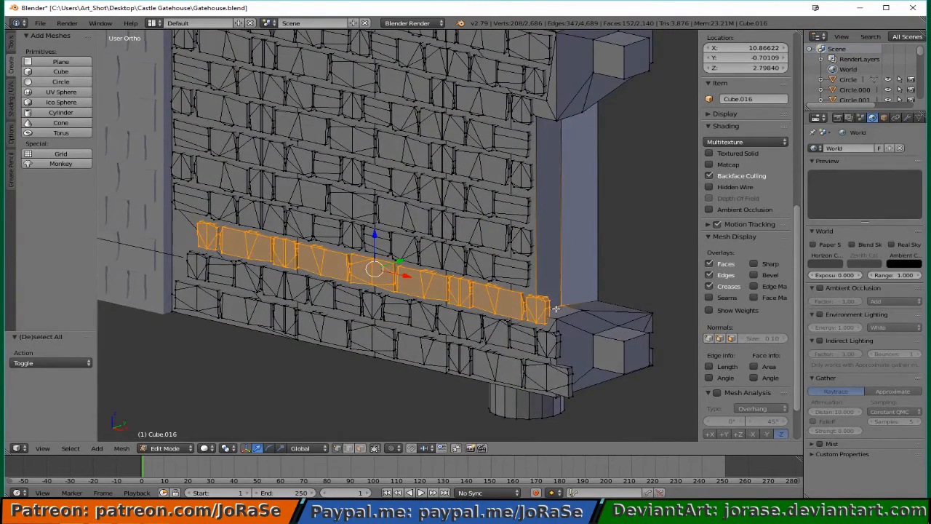
{"action": "key", "text": "shift+l"}
{"action": "mouse_move", "coordinate": [316, 280]}
{"action": "middle_mouse_down"}
{"action": "mouse_move", "coordinate": [400, 266]}
{"action": "mouse_move", "coordinate": [375, 275]}
{"action": "middle_mouse_up"}
{"action": "key", "text": "z"}
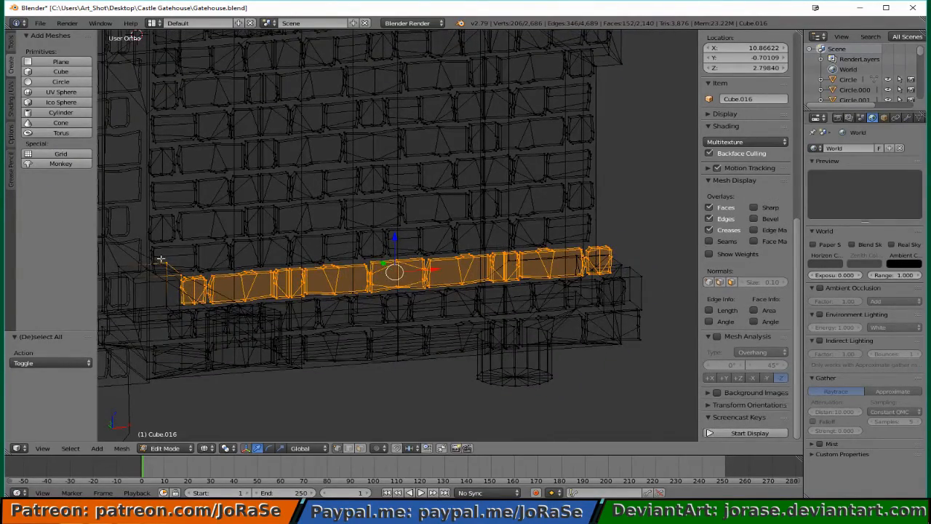
{"action": "key", "text": "b"}
{"action": "middle_click_drag", "start_coordinate": [153, 245], "coordinate": [182, 276]}
{"action": "mouse_move", "coordinate": [245, 254]}
{"action": "middle_mouse_down"}
{"action": "mouse_move", "coordinate": [301, 245]}
{"action": "mouse_move", "coordinate": [308, 233]}
{"action": "middle_mouse_up"}
{"action": "key", "text": "z"}
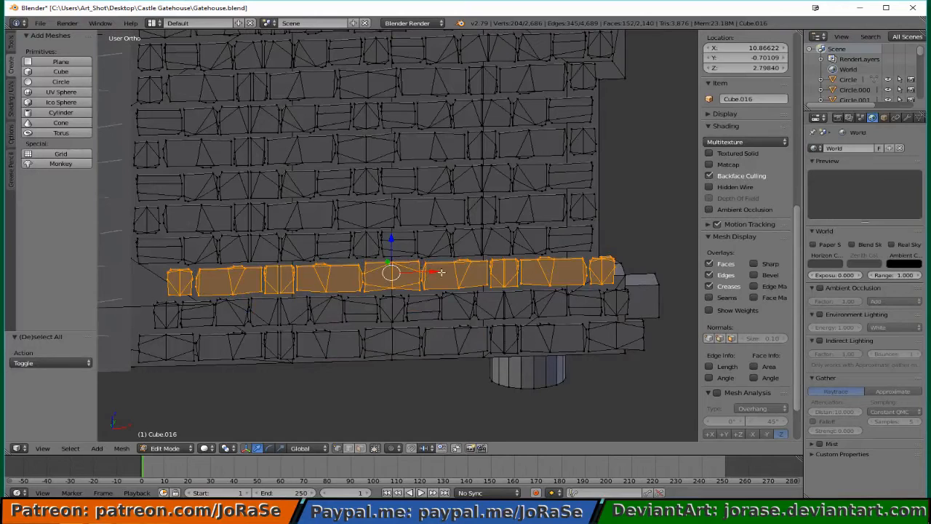
- Fit the ninth brick row to the wall along X by moving -0.176, scaling to 1.025 and shifting -0.057, then deselect everything
{"action": "key", "text": "g"}
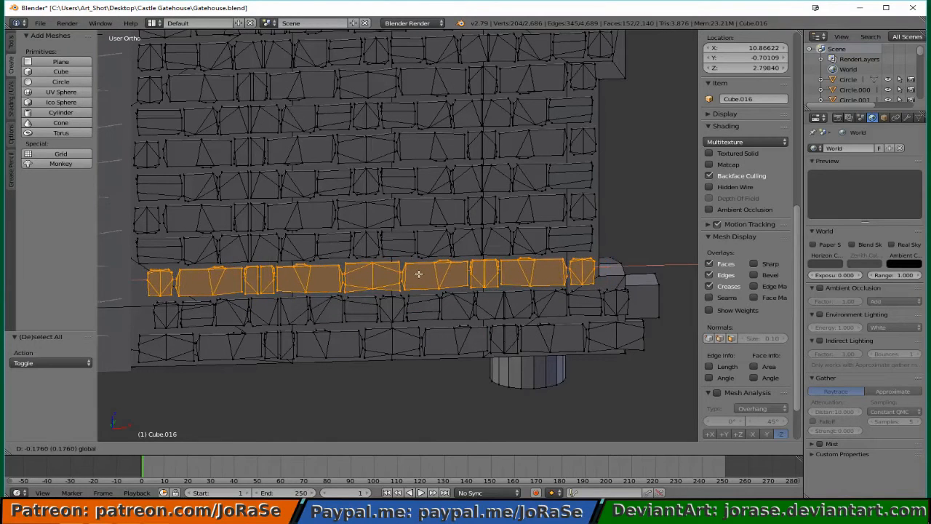
{"action": "left_click", "coordinate": [418, 274]}
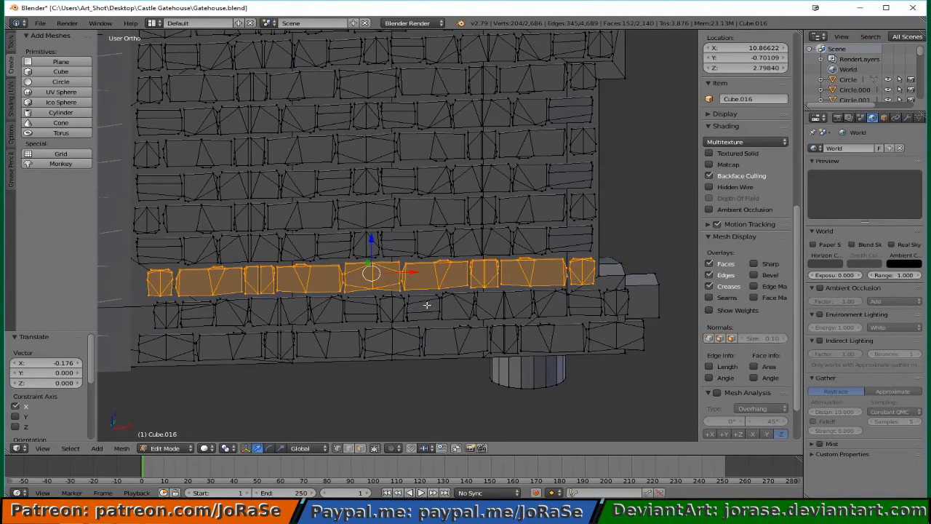
{"action": "middle_click_drag", "start_coordinate": [422, 293], "coordinate": [415, 292]}
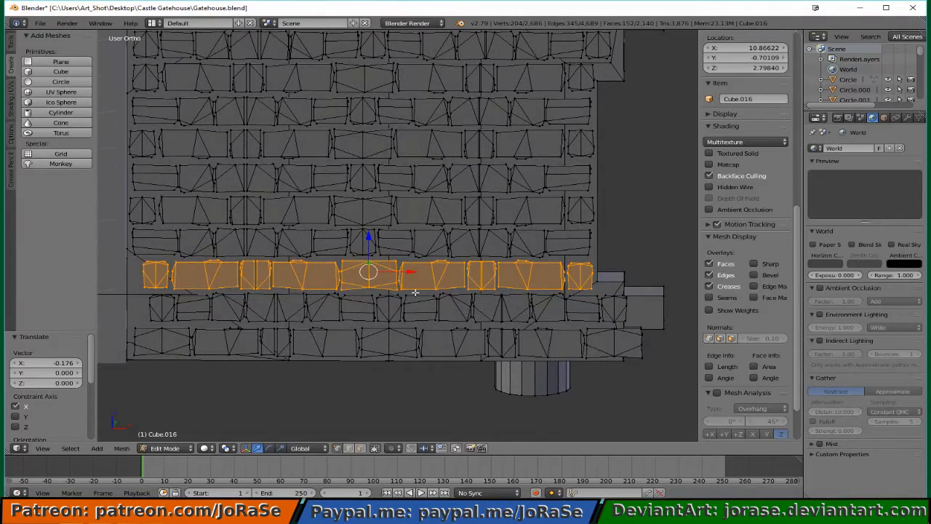
{"action": "key", "text": "s"}
{"action": "key", "text": "x"}
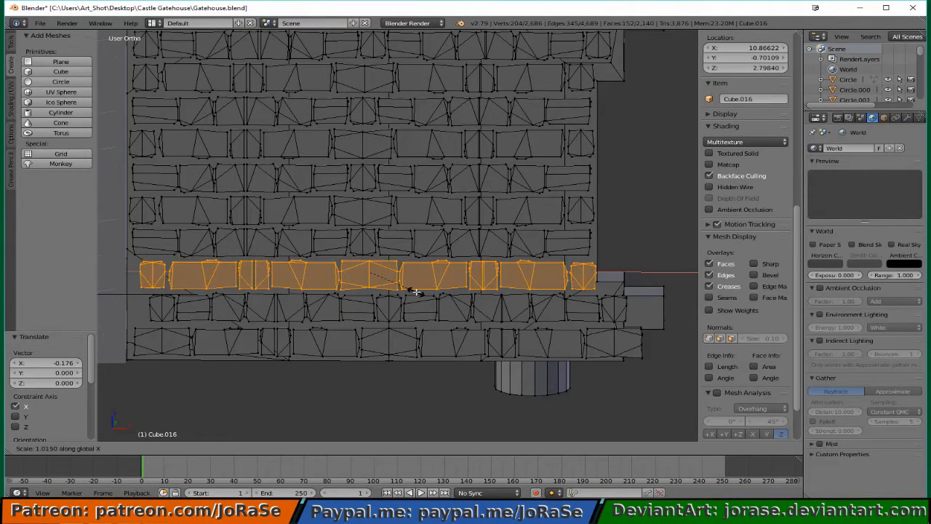
{"action": "left_click", "coordinate": [416, 291]}
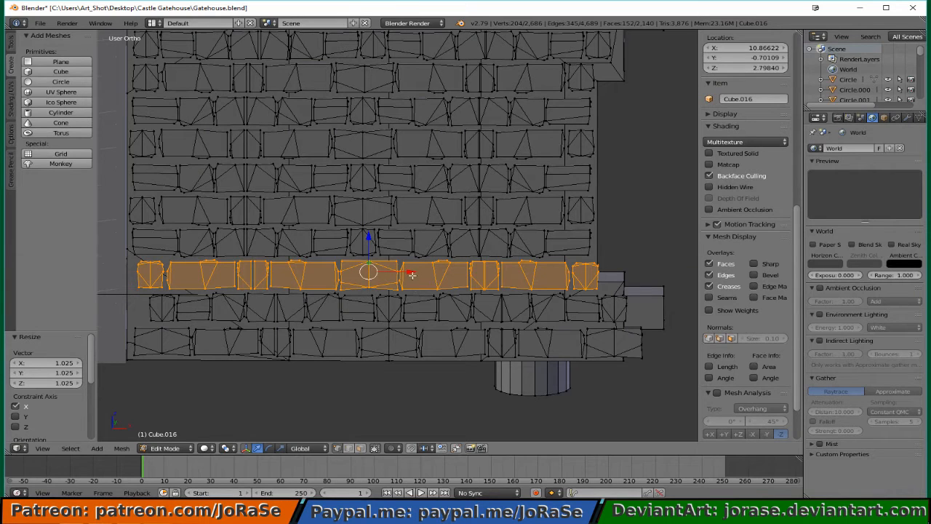
{"action": "key", "text": "g"}
{"action": "key", "text": "x"}
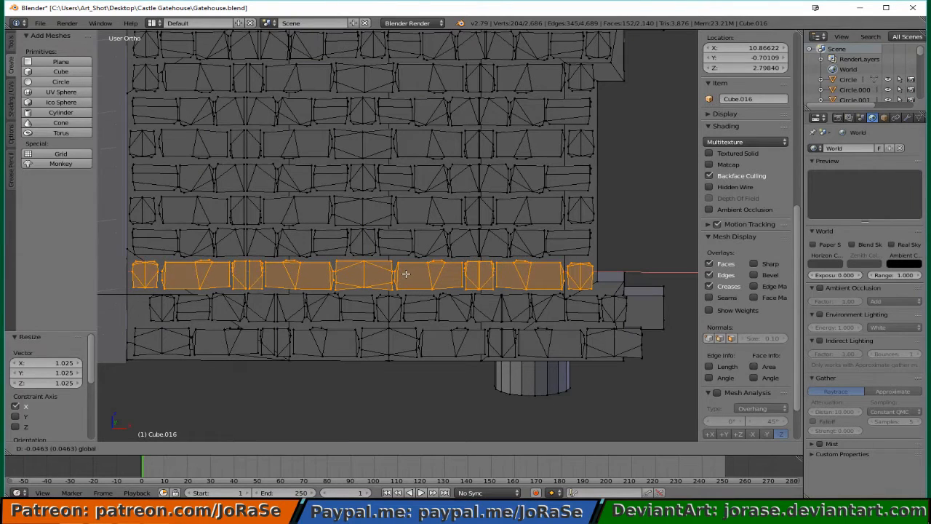
{"action": "left_click", "coordinate": [405, 274]}
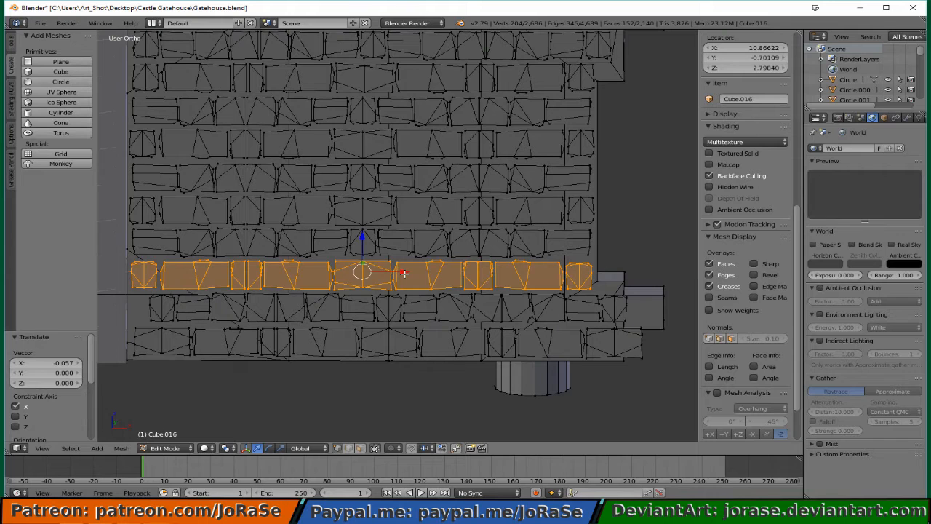
{"action": "key", "text": "z"}
{"action": "key", "text": "a"}
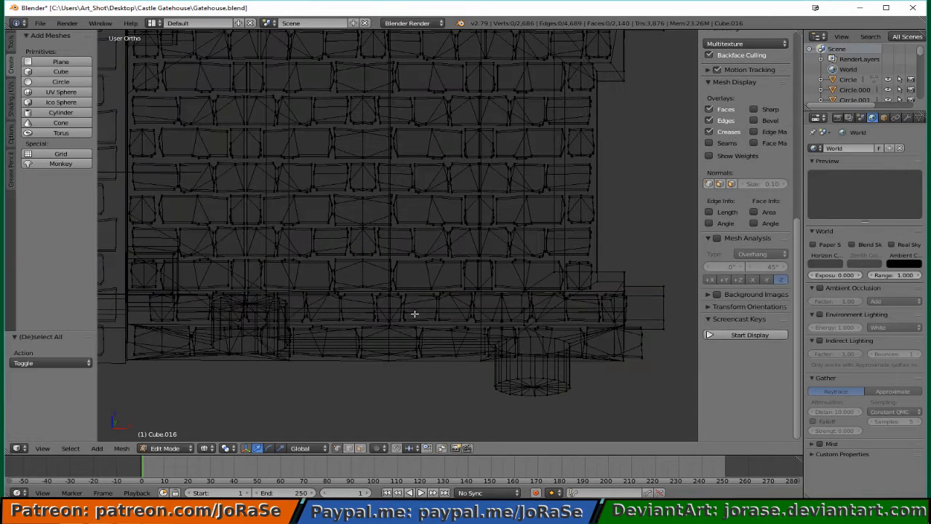
- Box-select the tenth brick row, second from the bottom, in front-view wireframe
{"action": "key", "text": "KP_3"}
{"action": "key", "text": "KP_1"}
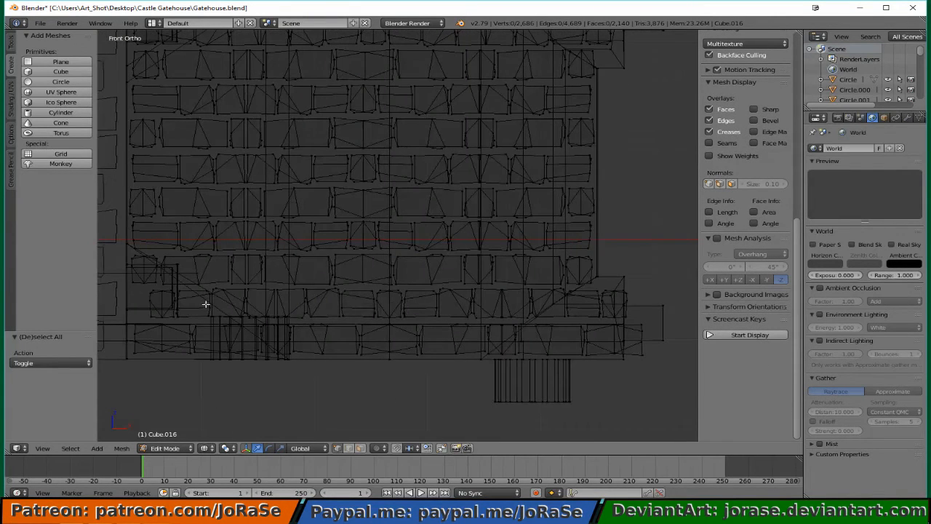
{"action": "key", "text": "b"}
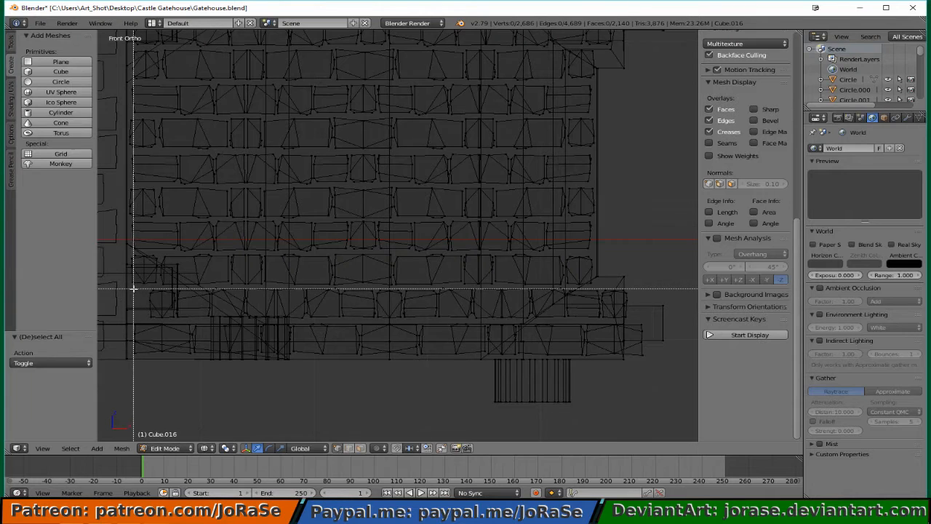
{"action": "left_click_drag", "start_coordinate": [133, 289], "coordinate": [639, 318]}
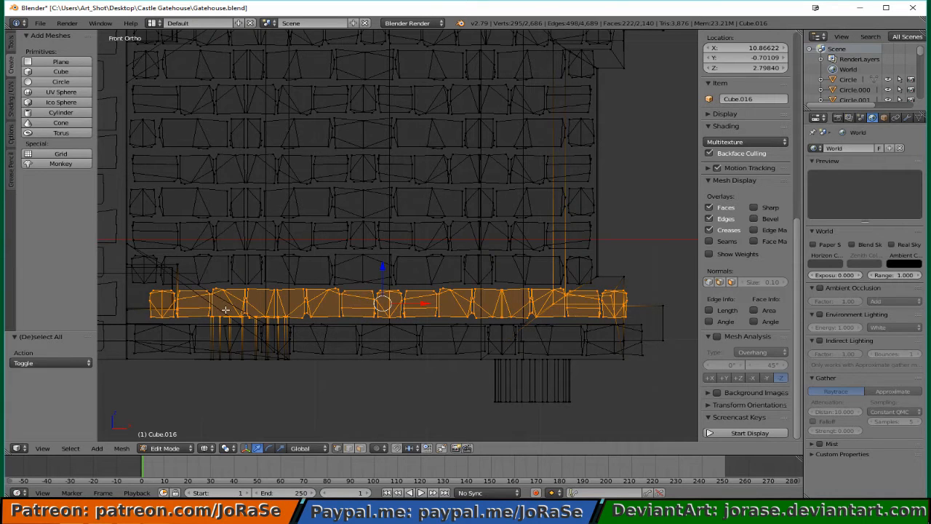
- Drop the stray wall and cylinder vertices from the tenth row's selection, leaving only its bricks selected in front view
{"action": "key", "text": "z"}
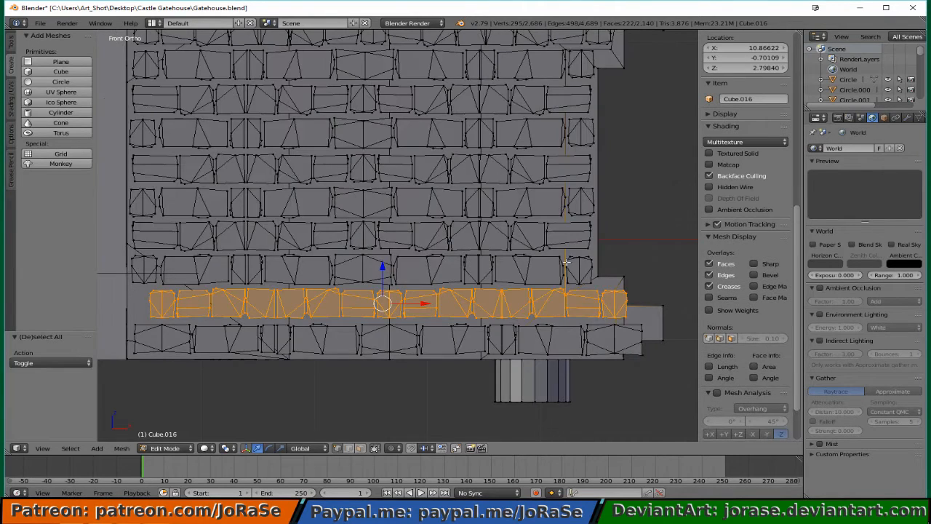
{"action": "right_click", "coordinate": [565, 251], "text": "shift"}
{"action": "middle_click_drag", "start_coordinate": [541, 261], "coordinate": [476, 190]}
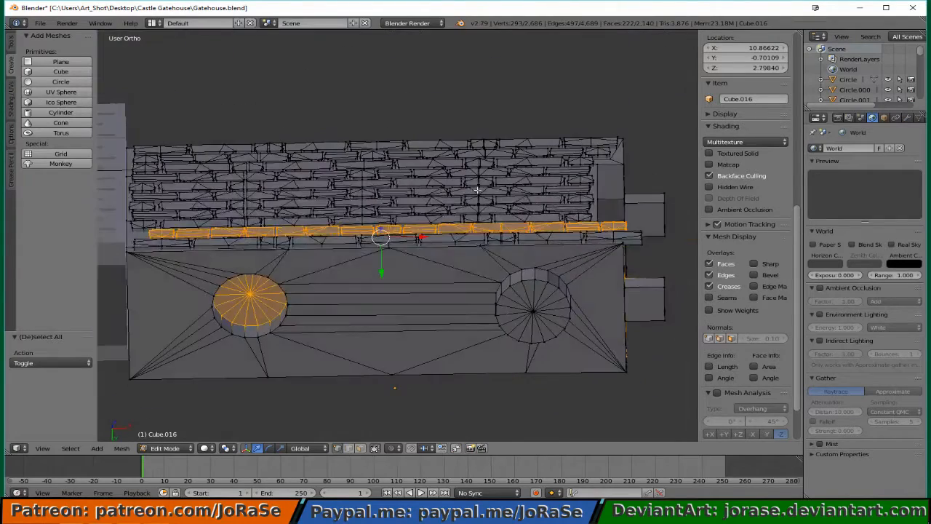
{"action": "key", "text": "z"}
{"action": "key", "text": "b"}
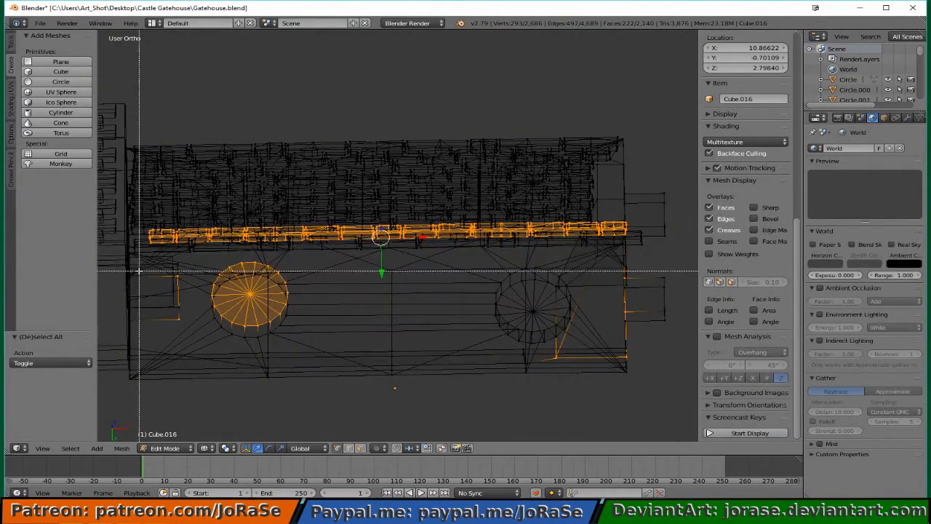
{"action": "middle_click_drag", "start_coordinate": [138, 268], "coordinate": [320, 334]}
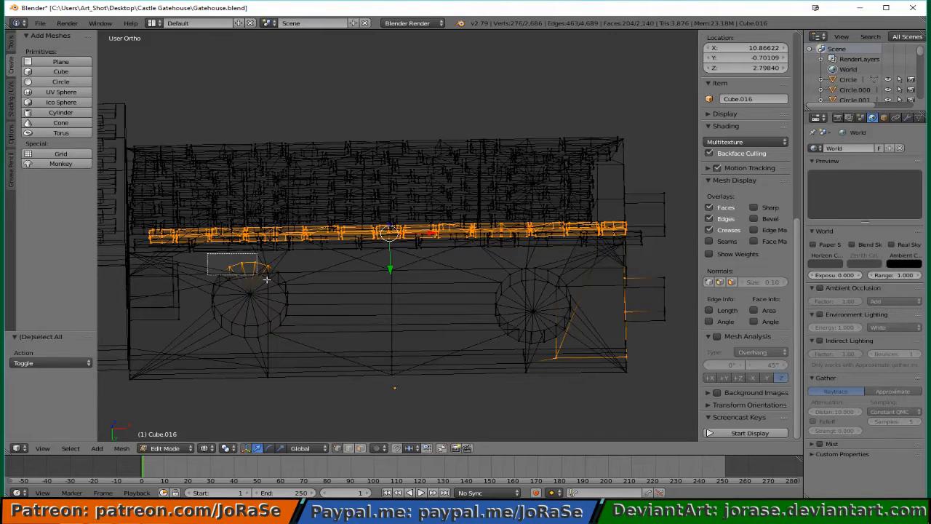
{"action": "key", "text": "b"}
{"action": "middle_click_drag", "start_coordinate": [516, 262], "coordinate": [652, 408]}
{"action": "middle_click_drag", "start_coordinate": [604, 274], "coordinate": [590, 332]}
{"action": "key", "text": "KP_1"}
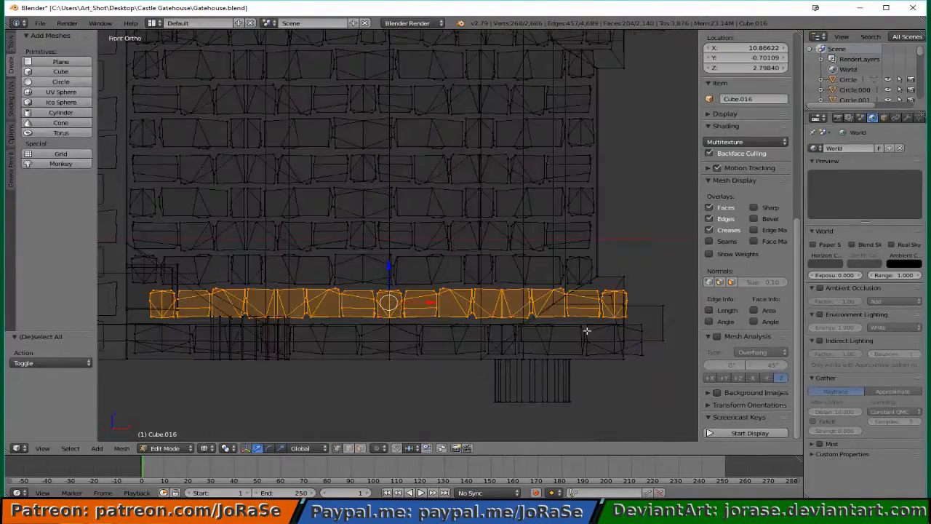
{"action": "key", "text": "z"}
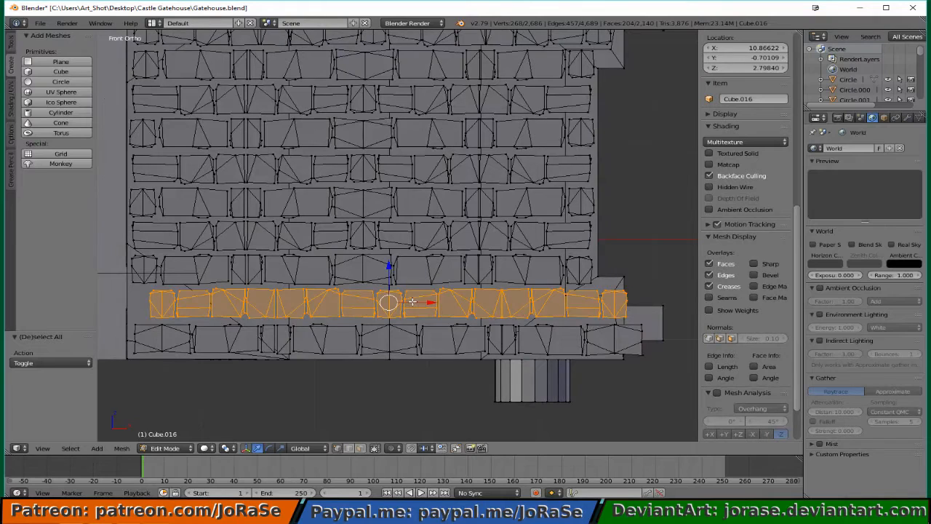
- Fit the tenth brick row to the wall along X by moving -0.118 and scaling to 1.017, then deselect everything
{"action": "left_click_drag", "start_coordinate": [411, 301], "coordinate": [398, 301]}
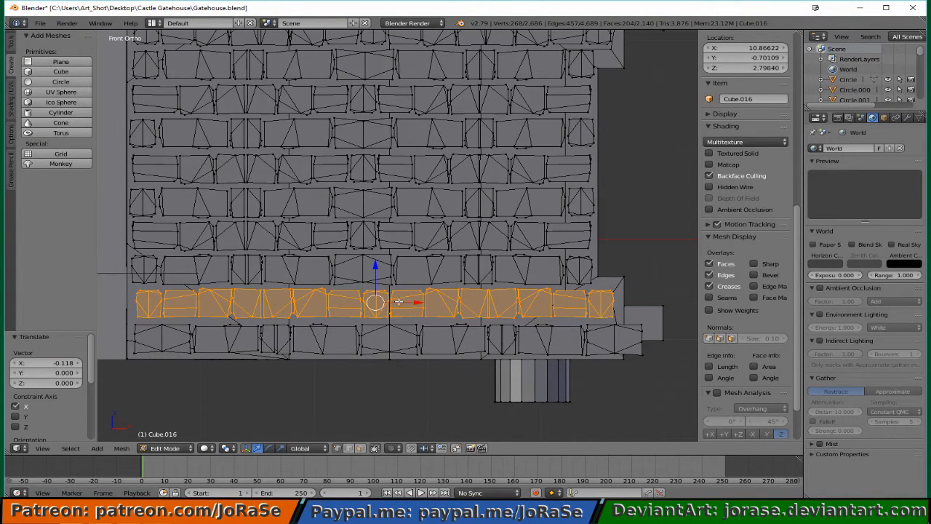
{"action": "key", "text": "s"}
{"action": "key", "text": "x"}
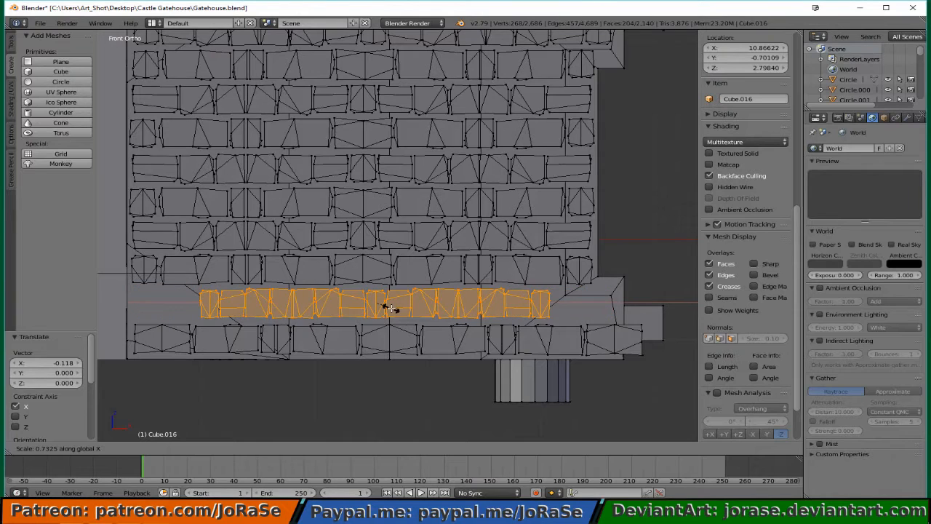
{"action": "left_click_drag", "start_coordinate": [390, 308], "coordinate": [399, 309]}
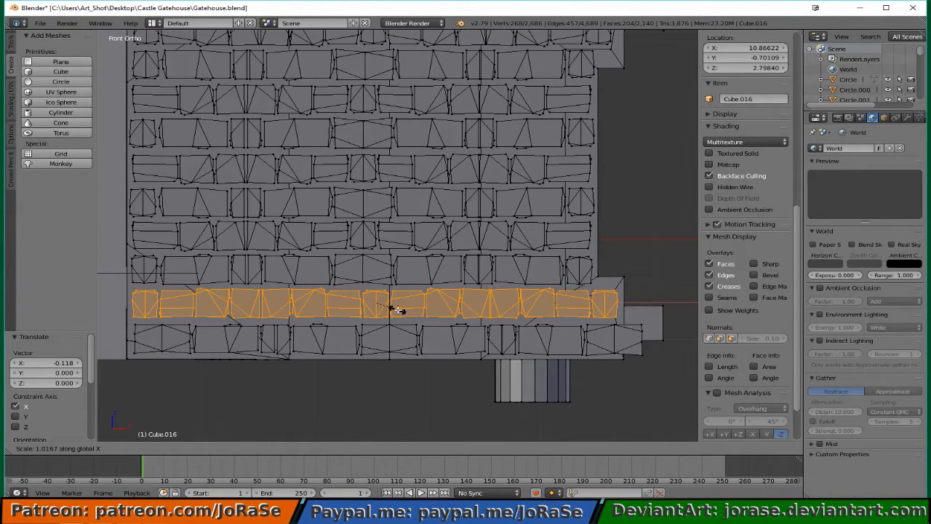
{"action": "left_click", "coordinate": [399, 310]}
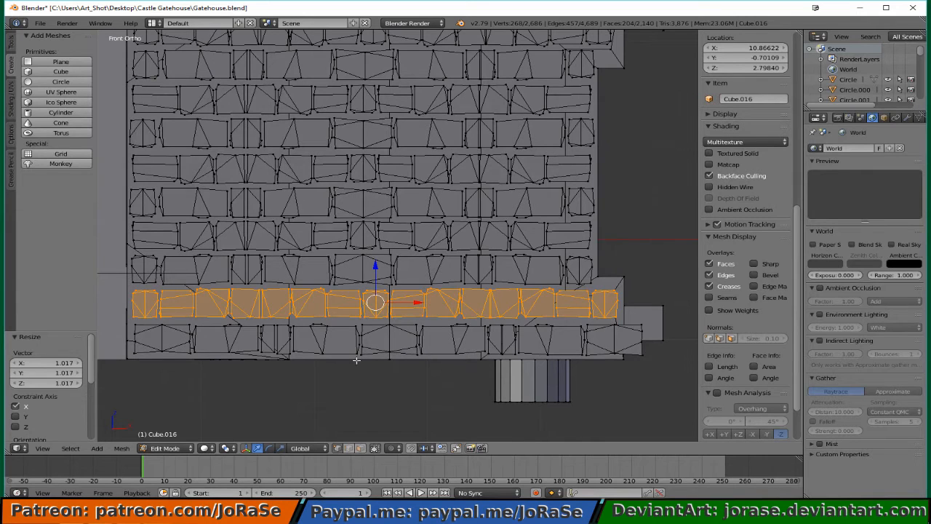
{"action": "key", "text": "a"}
- Box-select the bottom brick row in wireframe and drop the stray wall vertices behind it from the selection
{"action": "key", "text": "z"}
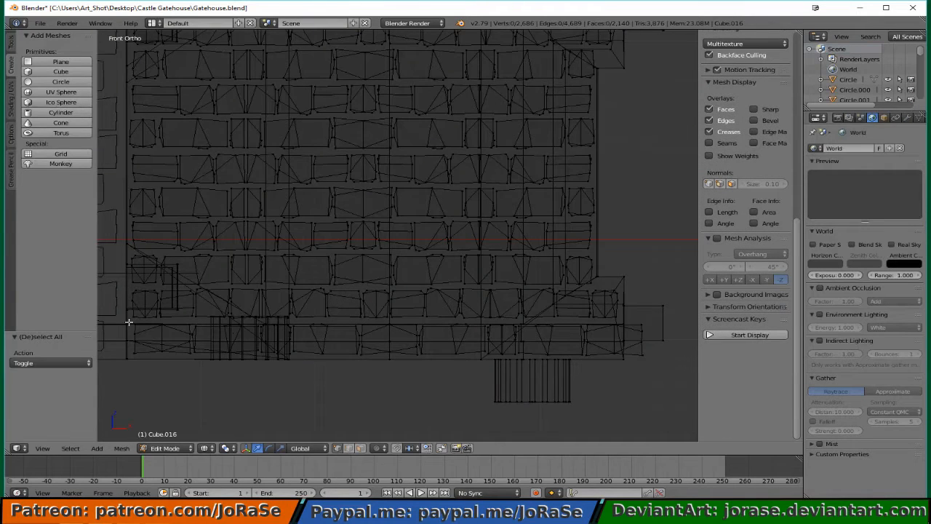
{"action": "key", "text": "b"}
{"action": "left_click_drag", "start_coordinate": [130, 321], "coordinate": [653, 354]}
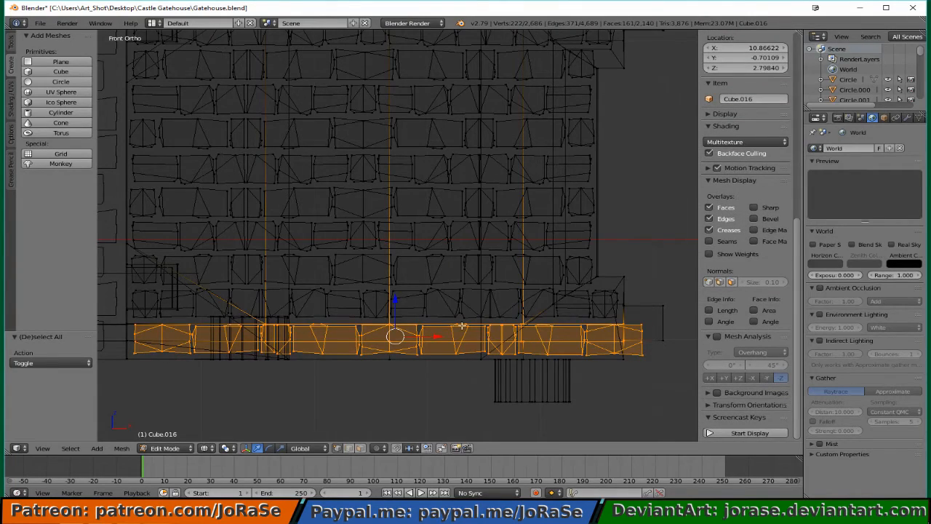
{"action": "key", "text": "z"}
{"action": "mouse_move", "coordinate": [480, 288]}
{"action": "middle_mouse_down"}
{"action": "mouse_move", "coordinate": [423, 293]}
{"action": "mouse_move", "coordinate": [352, 280]}
{"action": "middle_mouse_up"}
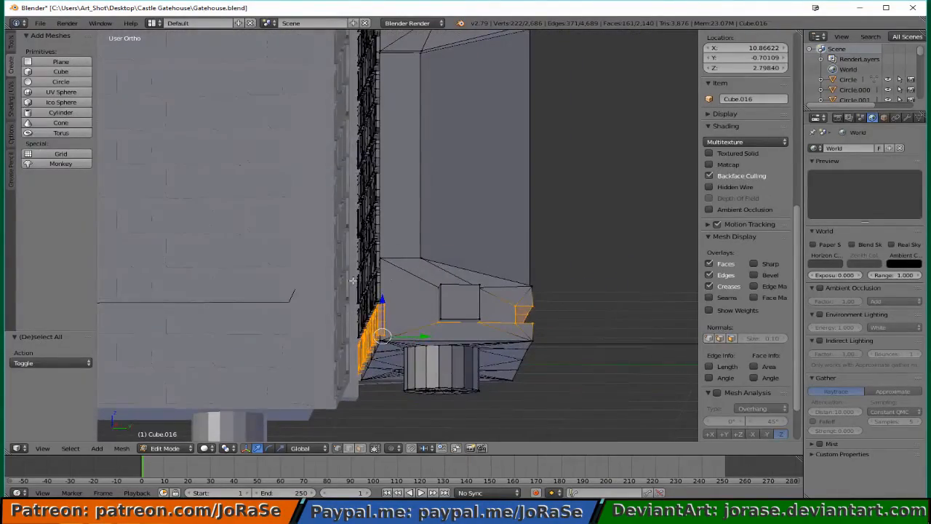
{"action": "key", "text": "z"}
{"action": "key", "text": "b"}
{"action": "left_click_drag", "start_coordinate": [394, 221], "coordinate": [564, 357]}
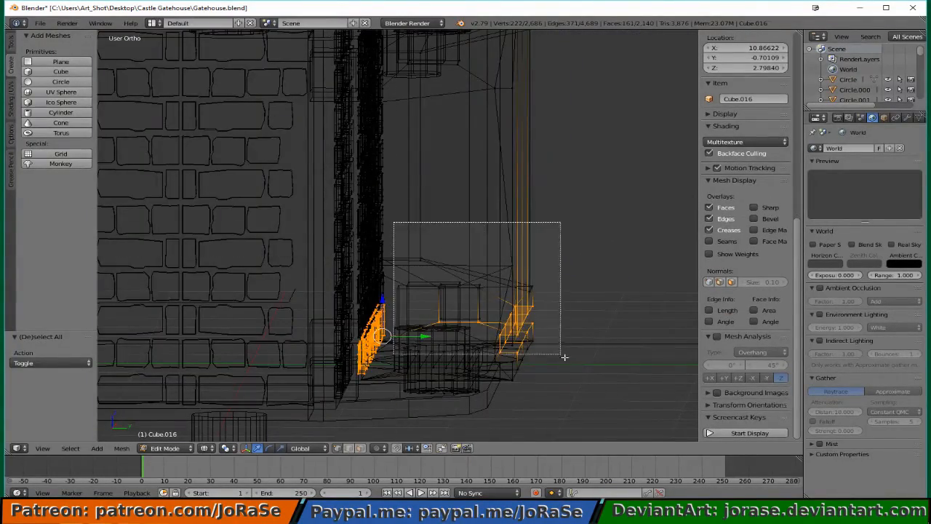
{"action": "middle_click_drag", "start_coordinate": [564, 356], "coordinate": [564, 355]}
{"action": "mouse_move", "coordinate": [388, 226]}
{"action": "middle_mouse_down"}
{"action": "mouse_move", "coordinate": [447, 266]}
{"action": "mouse_move", "coordinate": [452, 260]}
{"action": "mouse_move", "coordinate": [425, 240]}
{"action": "mouse_move", "coordinate": [439, 214]}
{"action": "middle_mouse_up"}
- Return to solid shading, scale the bottom brick row to 0.969 along X and shift it -0.109 along X
{"action": "key", "text": "z"}
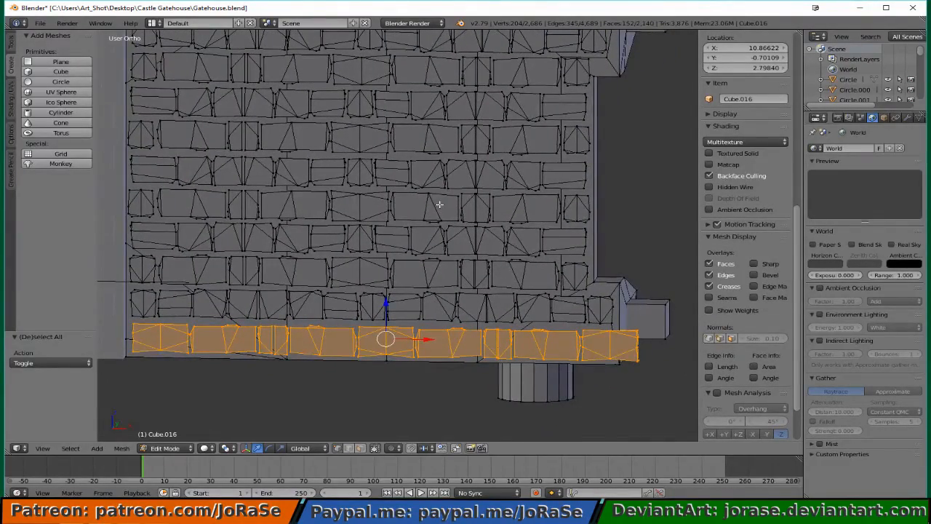
{"action": "key", "text": "s"}
{"action": "key", "text": "x"}
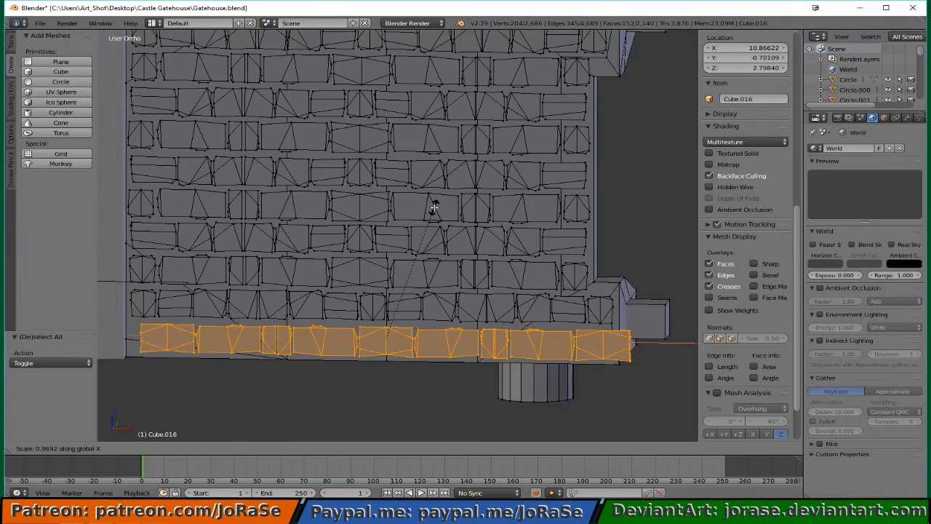
{"action": "left_click", "coordinate": [433, 208]}
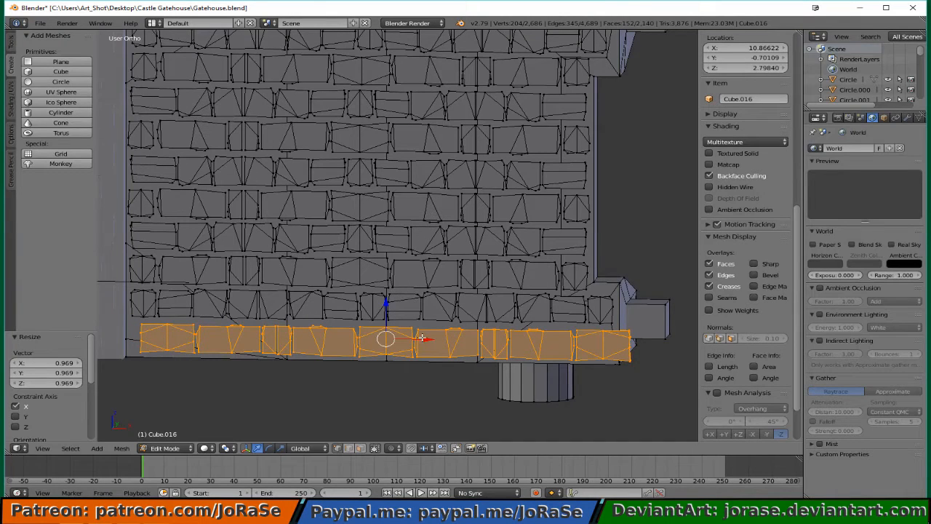
{"action": "key", "text": "g"}
{"action": "key", "text": "x"}
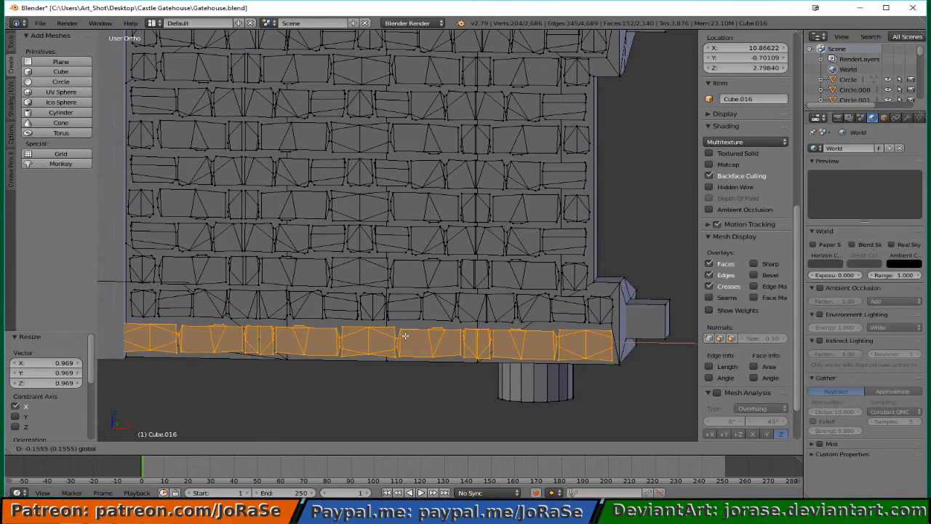
{"action": "left_click", "coordinate": [411, 335]}
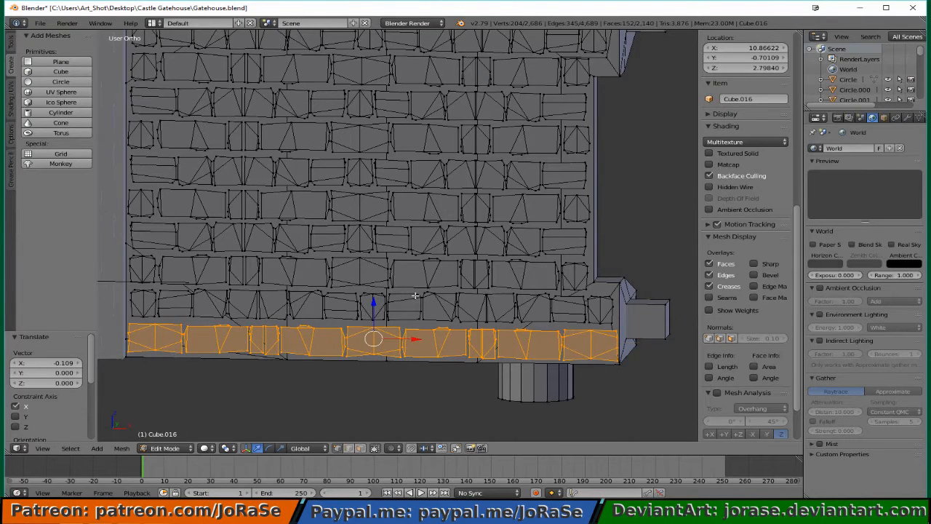
- Fine-fit the bottom row along X with a 0.987 scale and a -0.010 move, deselect everything and return to Object Mode
{"action": "middle_click_drag", "start_coordinate": [414, 295], "coordinate": [426, 262]}
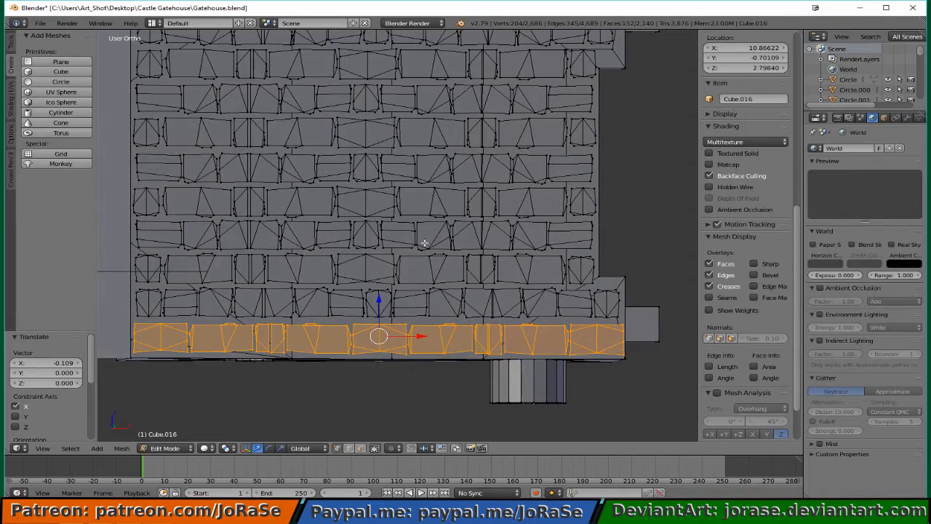
{"action": "key", "text": "s"}
{"action": "key", "text": "x"}
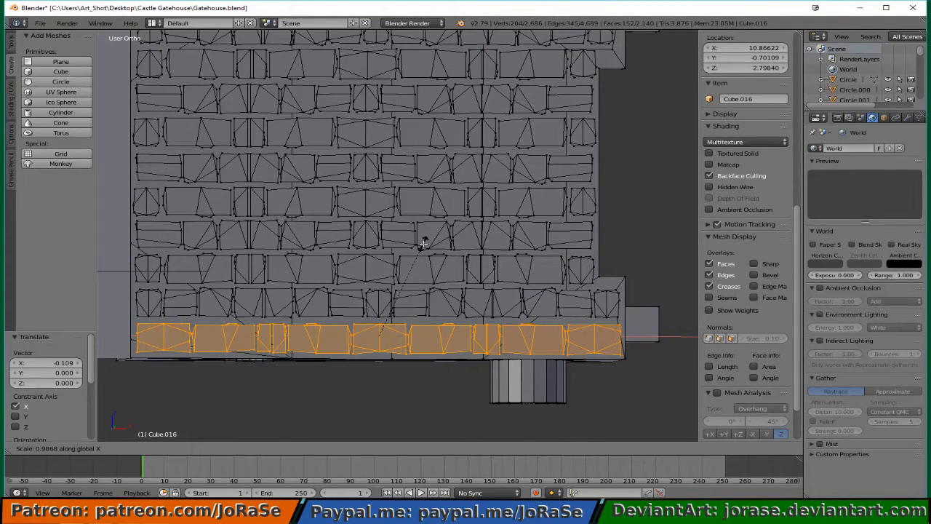
{"action": "left_click", "coordinate": [423, 244]}
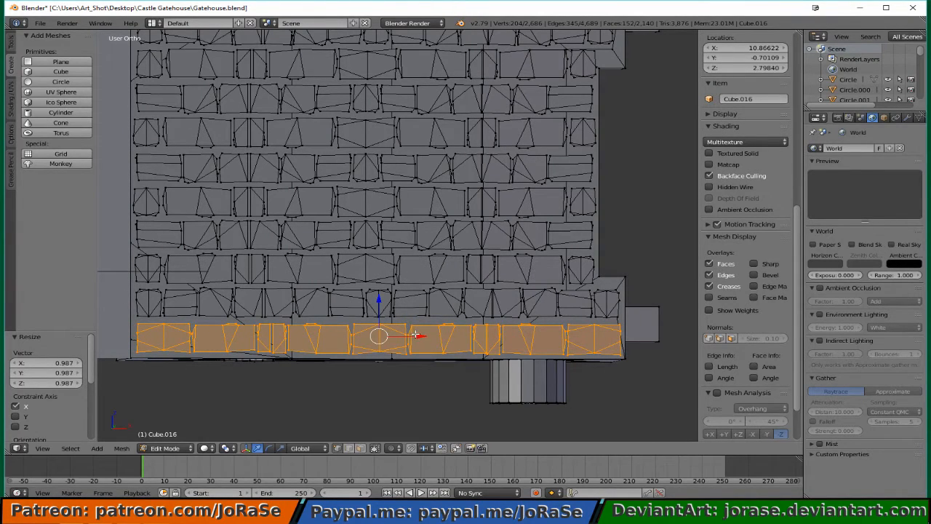
{"action": "key", "text": "g"}
{"action": "key", "text": "x"}
{"action": "left_click", "coordinate": [418, 332]}
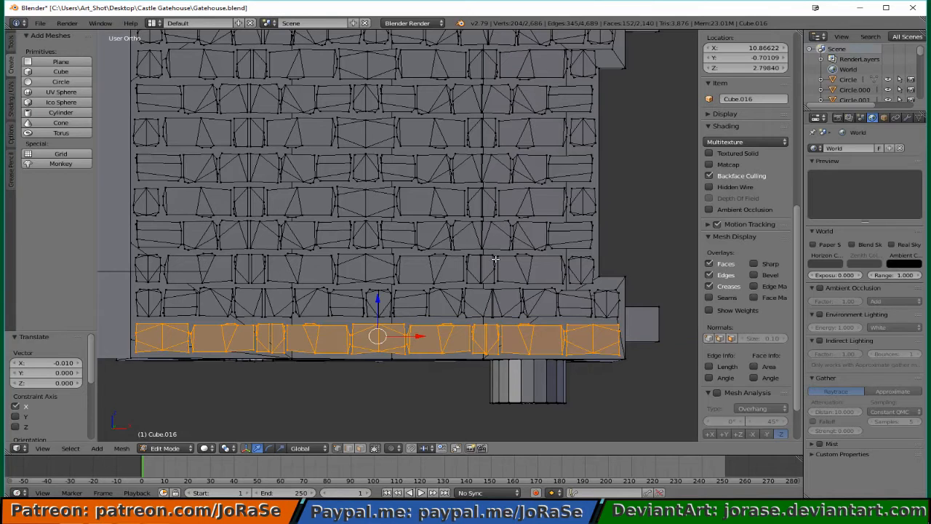
{"action": "key", "text": "a"}
{"action": "key", "text": "Tab"}
- Move the bricked wall section -0.104 along Y in top view to line it up with the adjoining wall
{"action": "scroll", "coordinate": [488, 261], "scroll_direction": "down", "scroll_amount": 3}
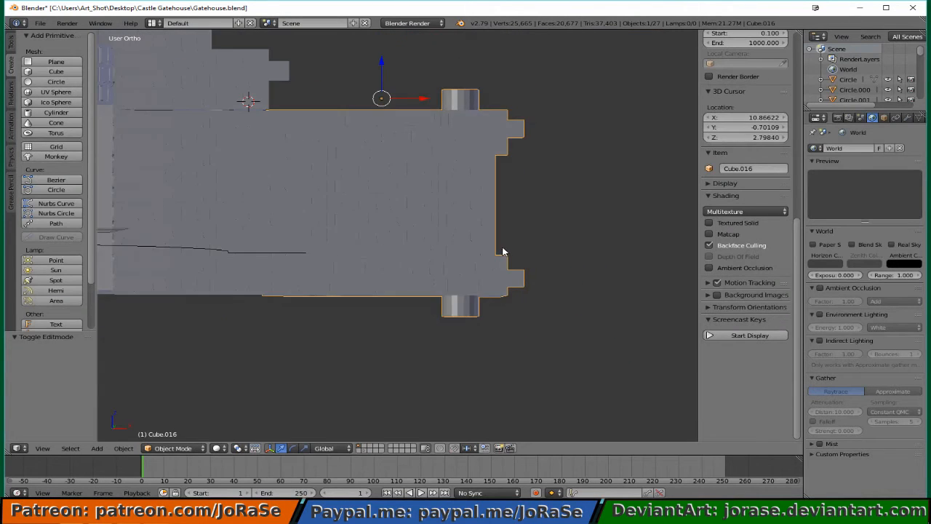
{"action": "middle_click_drag", "start_coordinate": [502, 251], "coordinate": [393, 305]}
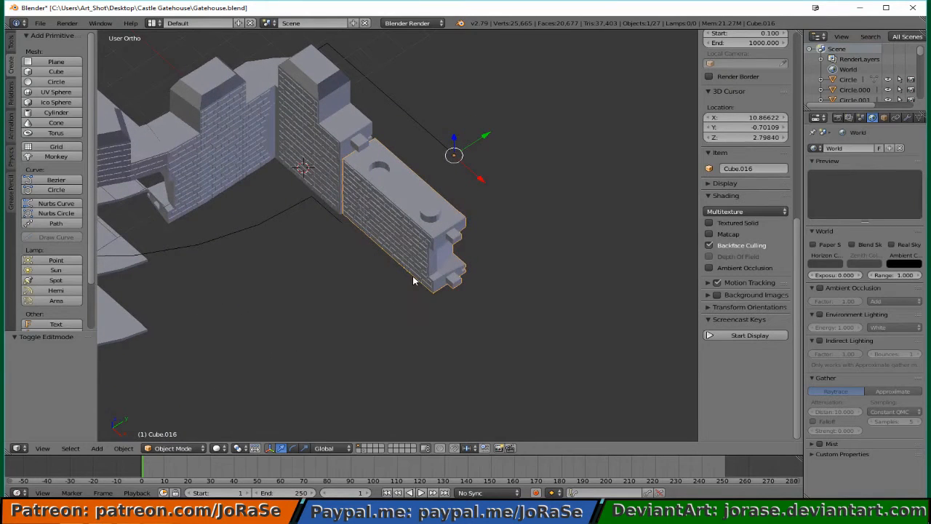
{"action": "key", "text": "KP_7"}
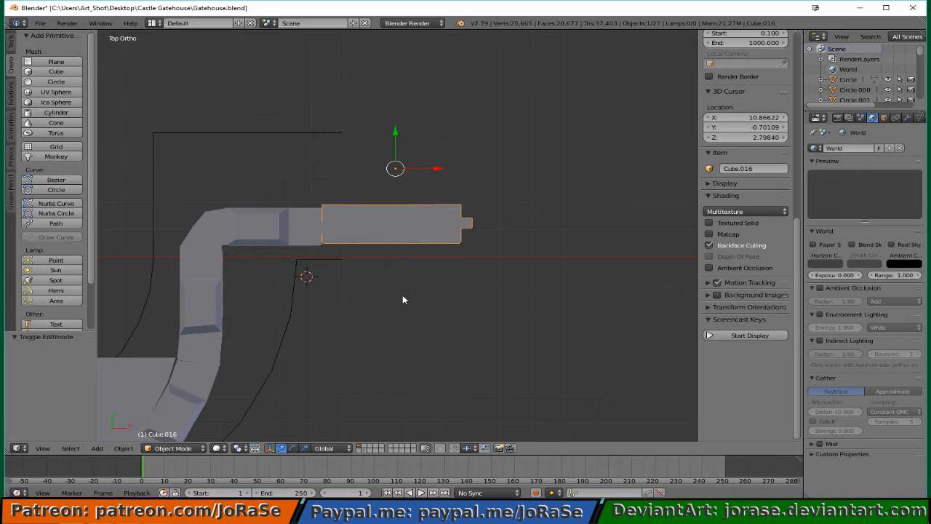
{"action": "scroll", "coordinate": [404, 264], "scroll_direction": "up", "scroll_amount": 5}
{"action": "middle_click_drag", "start_coordinate": [344, 225], "coordinate": [432, 288], "text": "shift"}
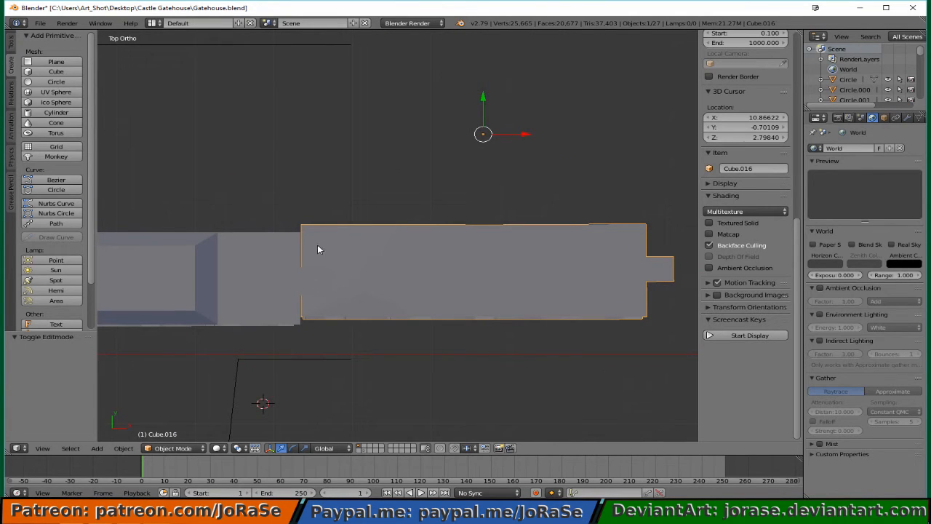
{"action": "left_click_drag", "start_coordinate": [480, 111], "coordinate": [470, 118]}
- Examine the wall section's alignment with the neighbouring wall in wireframe and solid shading from the top, side and front
{"action": "key", "text": "z"}
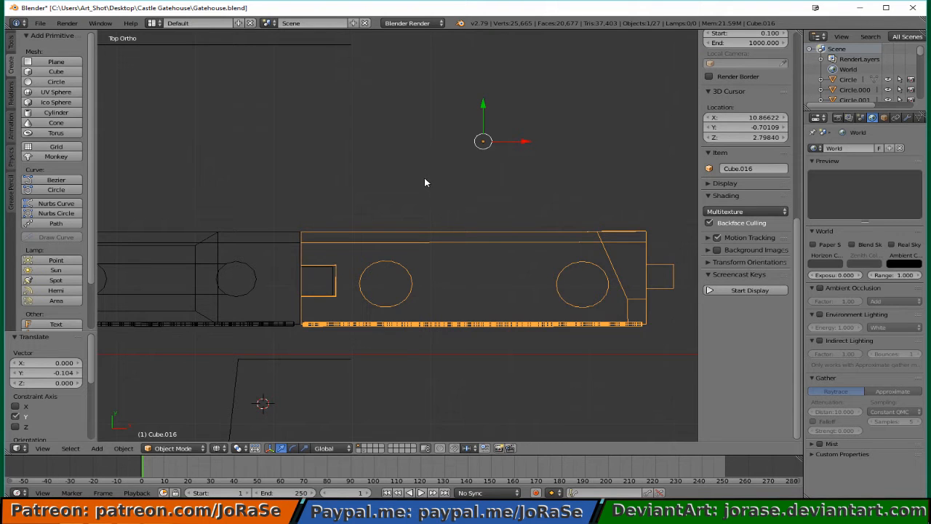
{"action": "scroll", "coordinate": [424, 183], "scroll_direction": "up", "scroll_amount": 4}
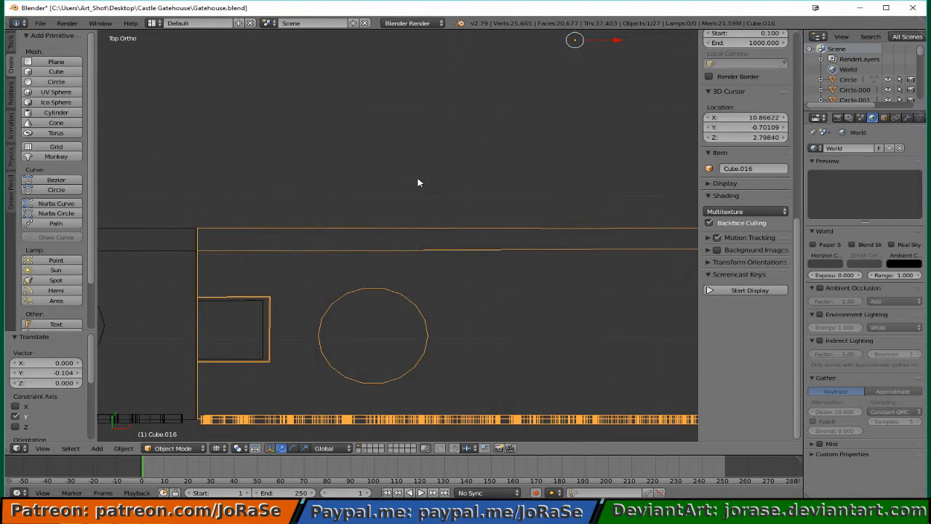
{"action": "scroll", "coordinate": [422, 179], "scroll_direction": "down", "scroll_amount": 3}
{"action": "middle_click_drag", "start_coordinate": [426, 175], "coordinate": [320, 147]}
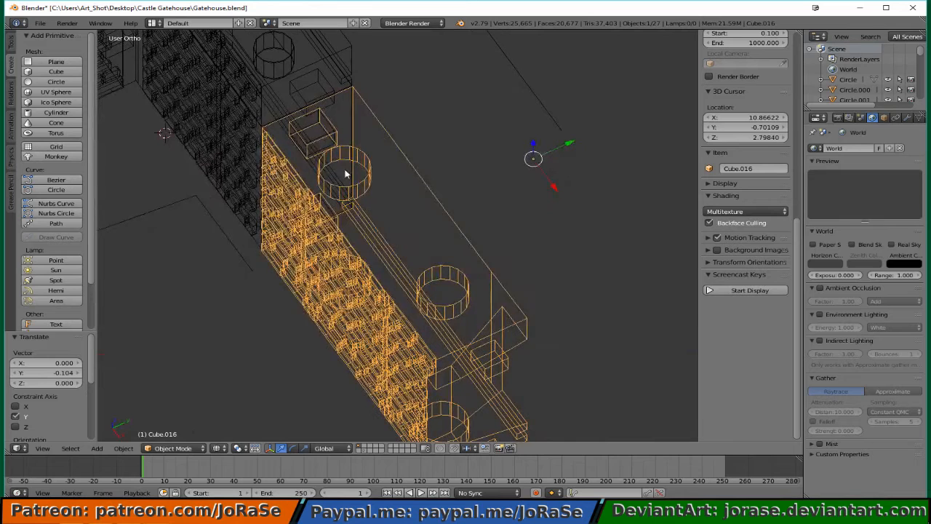
{"action": "key", "text": "KP_3"}
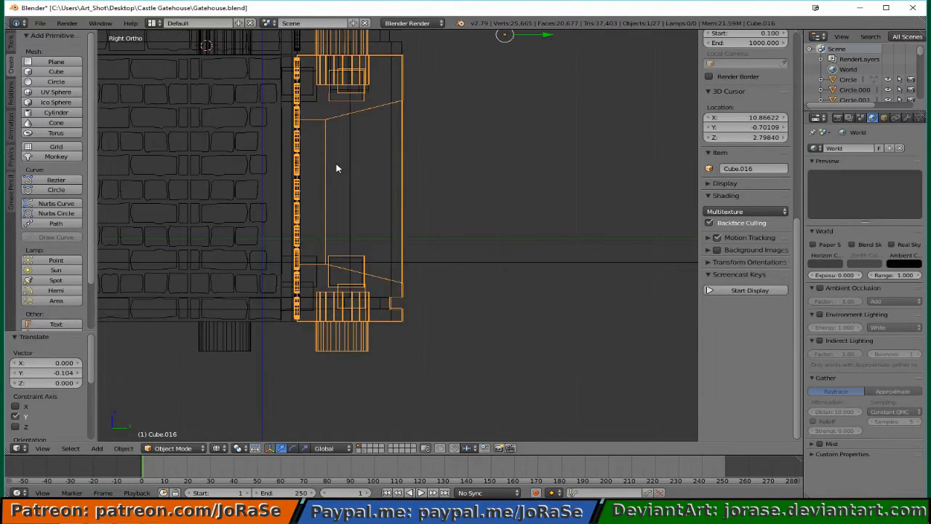
{"action": "key", "text": "z"}
{"action": "mouse_move", "coordinate": [299, 154]}
{"action": "middle_mouse_down", "text": "shift"}
{"action": "mouse_move", "coordinate": [390, 260]}
{"action": "mouse_move", "coordinate": [374, 247]}
{"action": "mouse_move", "coordinate": [416, 247]}
{"action": "middle_mouse_up", "text": "shift"}
{"action": "key", "text": "z"}
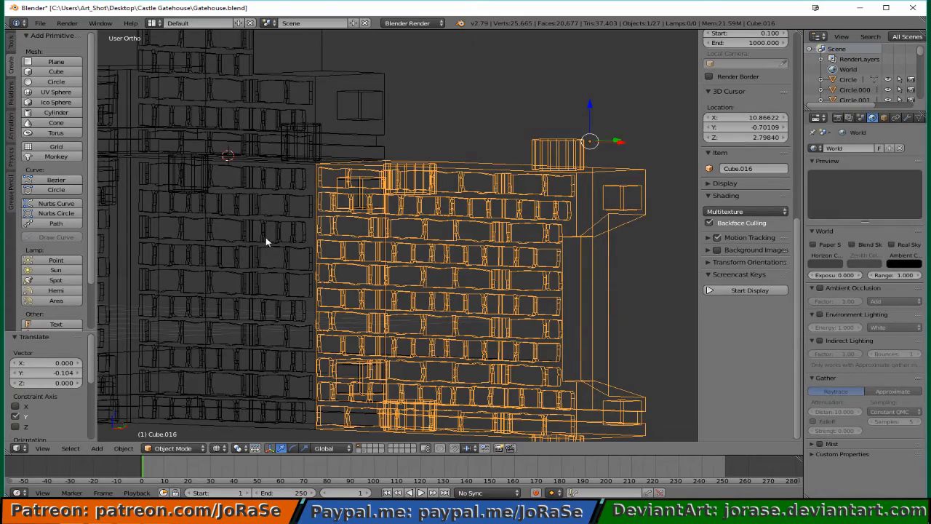
{"action": "scroll", "coordinate": [262, 232], "scroll_direction": "down", "scroll_amount": 2}
{"action": "middle_click_drag", "start_coordinate": [261, 219], "coordinate": [349, 228]}
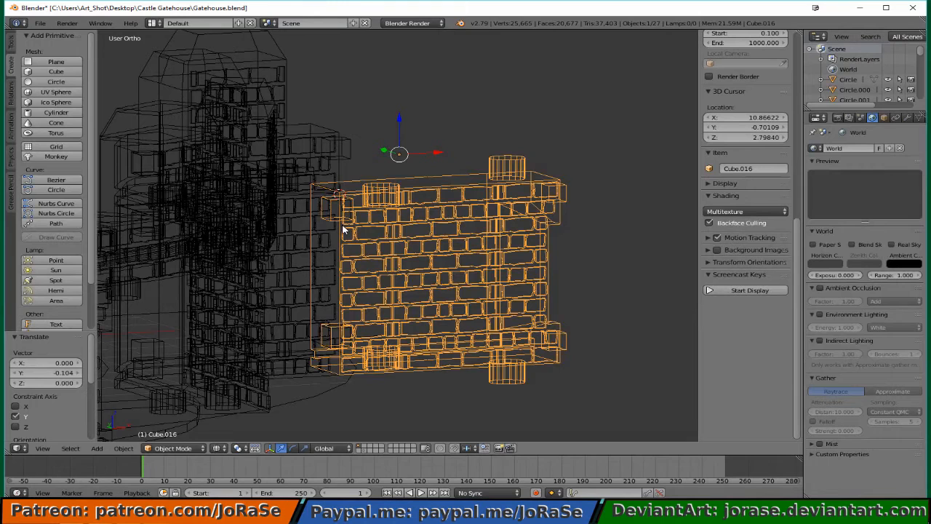
{"action": "key", "text": "z"}
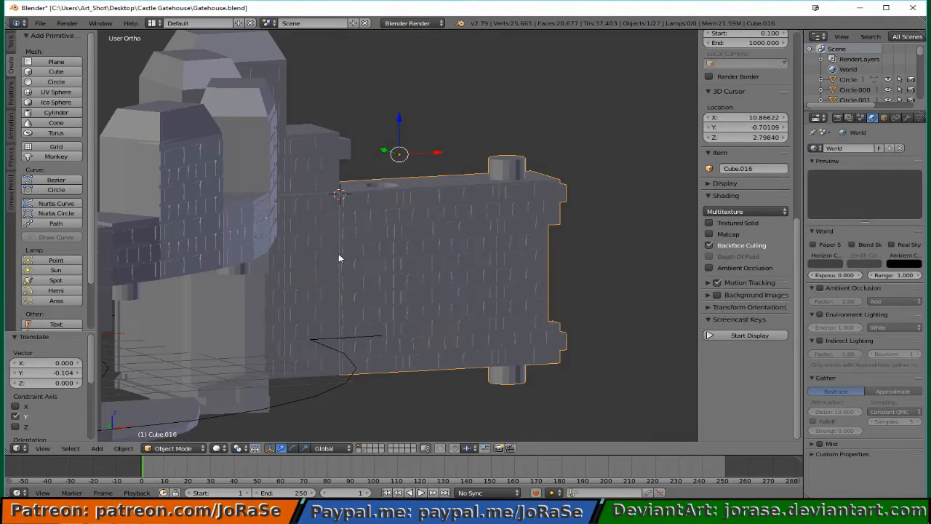
{"action": "mouse_move", "coordinate": [339, 255]}
{"action": "middle_mouse_down"}
{"action": "mouse_move", "coordinate": [364, 206]}
{"action": "mouse_move", "coordinate": [297, 206]}
{"action": "middle_mouse_up"}
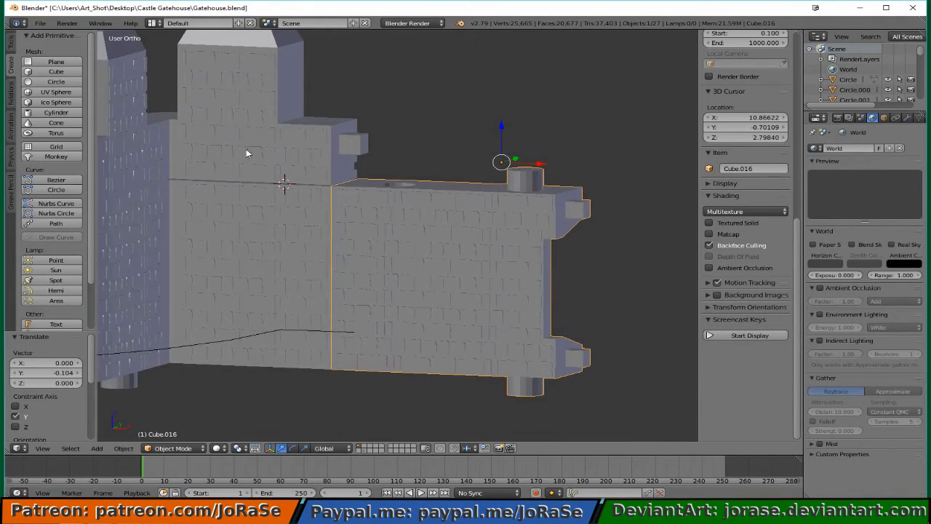
- Select the upper battlement piece above the adjoining wall and check it against the lower wall sections
{"action": "right_click", "coordinate": [267, 155]}
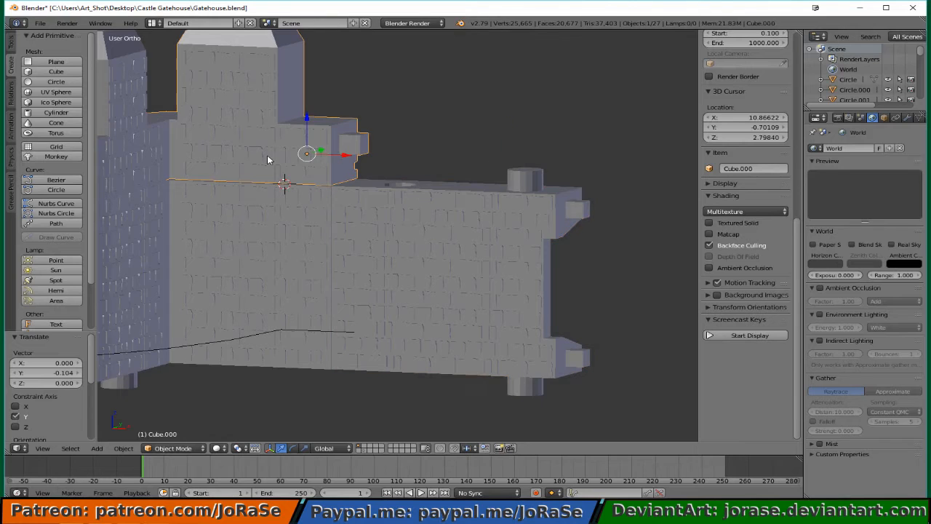
{"action": "middle_click_drag", "start_coordinate": [314, 140], "coordinate": [284, 186]}
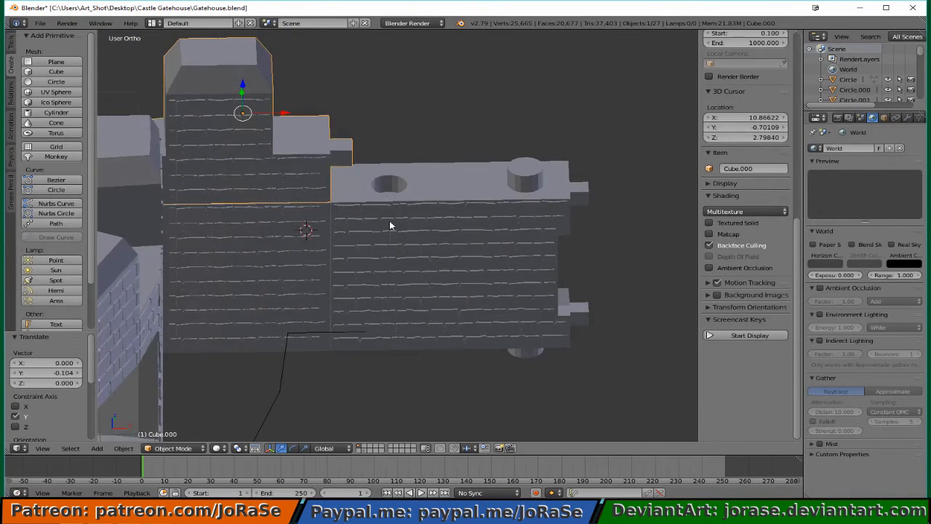
{"action": "scroll", "coordinate": [386, 240], "scroll_direction": "down", "scroll_amount": 3}
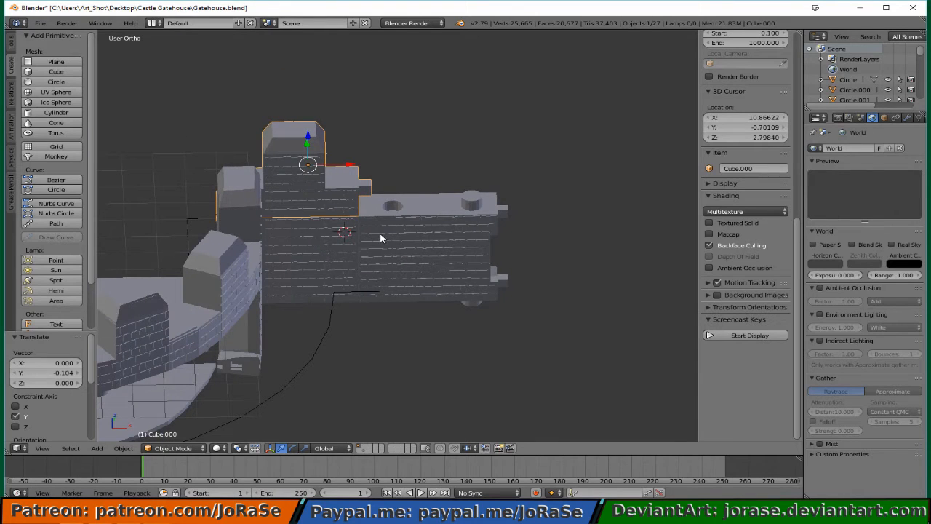